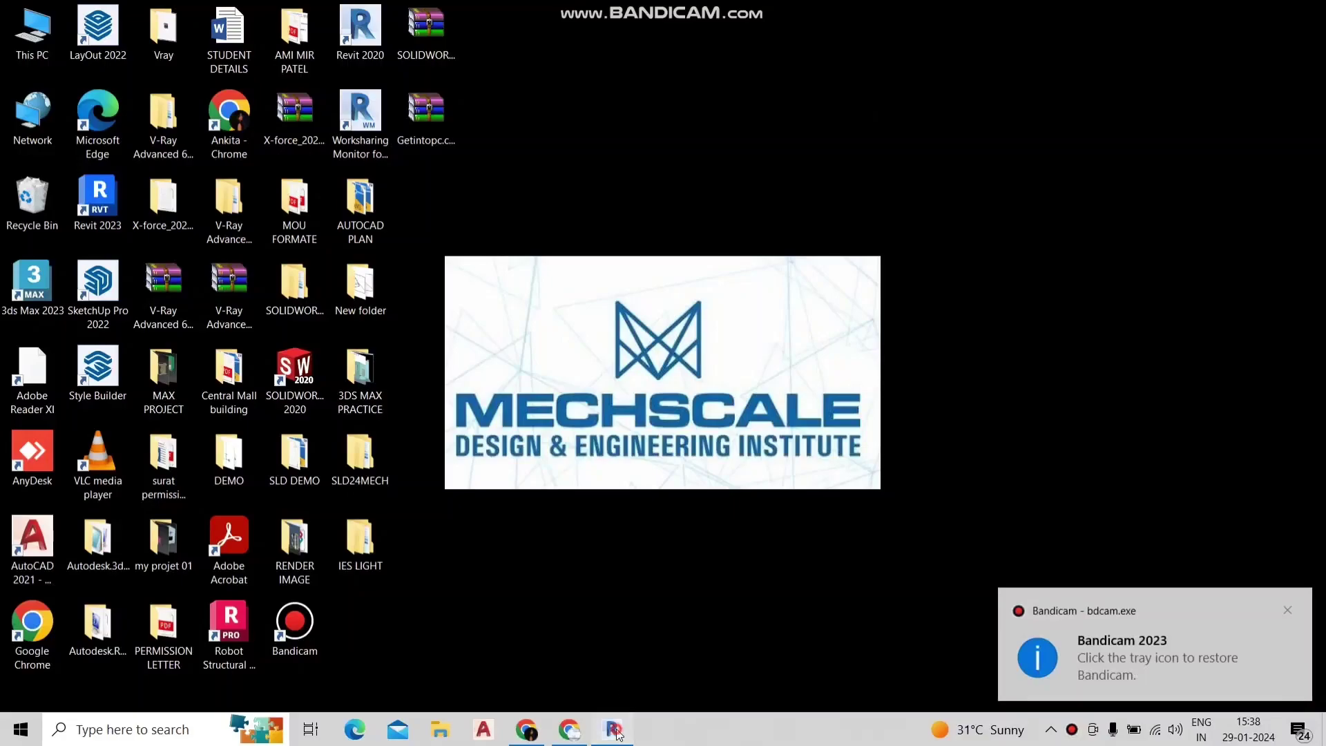
# - Bring Revit back and open the Level 1 structural plan
pyautogui.click(613, 730)
pyautogui.keyDown('shift'); pyautogui.moveTo(718, 582); pyautogui.dragTo(1149, 334, button='middle'); pyautogui.keyUp('shift')
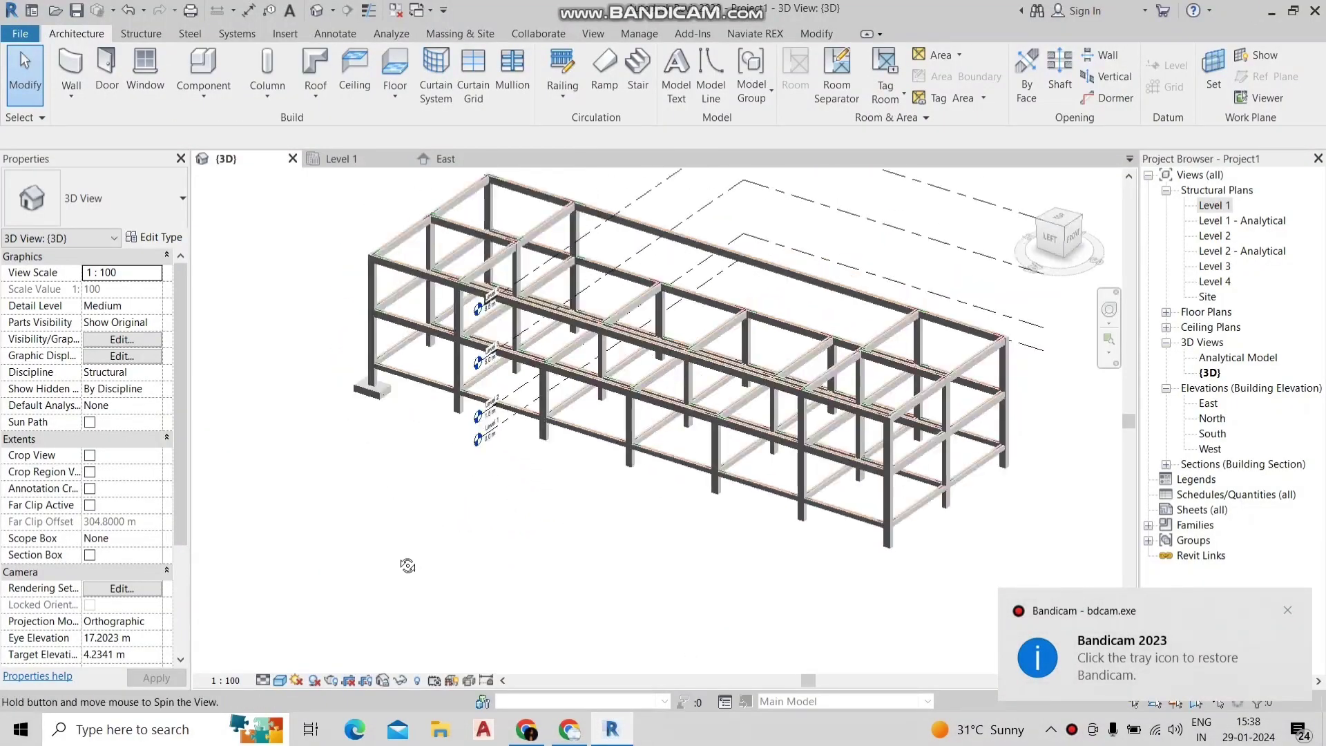
pyautogui.doubleClick(1214, 203)
pyautogui.scroll(-3, 643, 475)
pyautogui.scroll(-2, 644, 475)
# - Pan and zoom the plan to the single column at the grid intersection
pyautogui.moveTo(615, 475)
pyautogui.mouseDown(button='middle')
pyautogui.moveTo(549, 502)
pyautogui.moveTo(365, 469)
pyautogui.mouseUp(button='middle')
pyautogui.scroll(5, 364, 469)
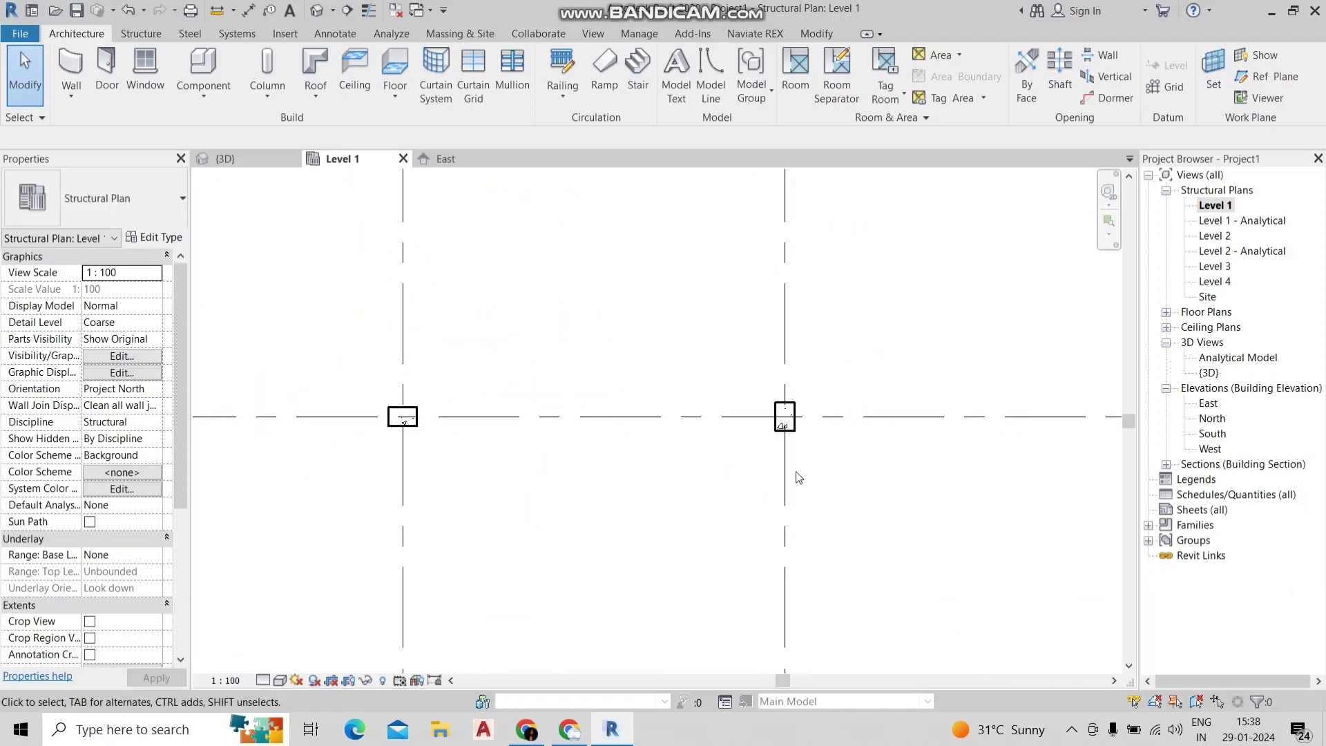
pyautogui.scroll(2, 799, 477)
pyautogui.moveTo(758, 528); pyautogui.dragTo(699, 592, button='middle')
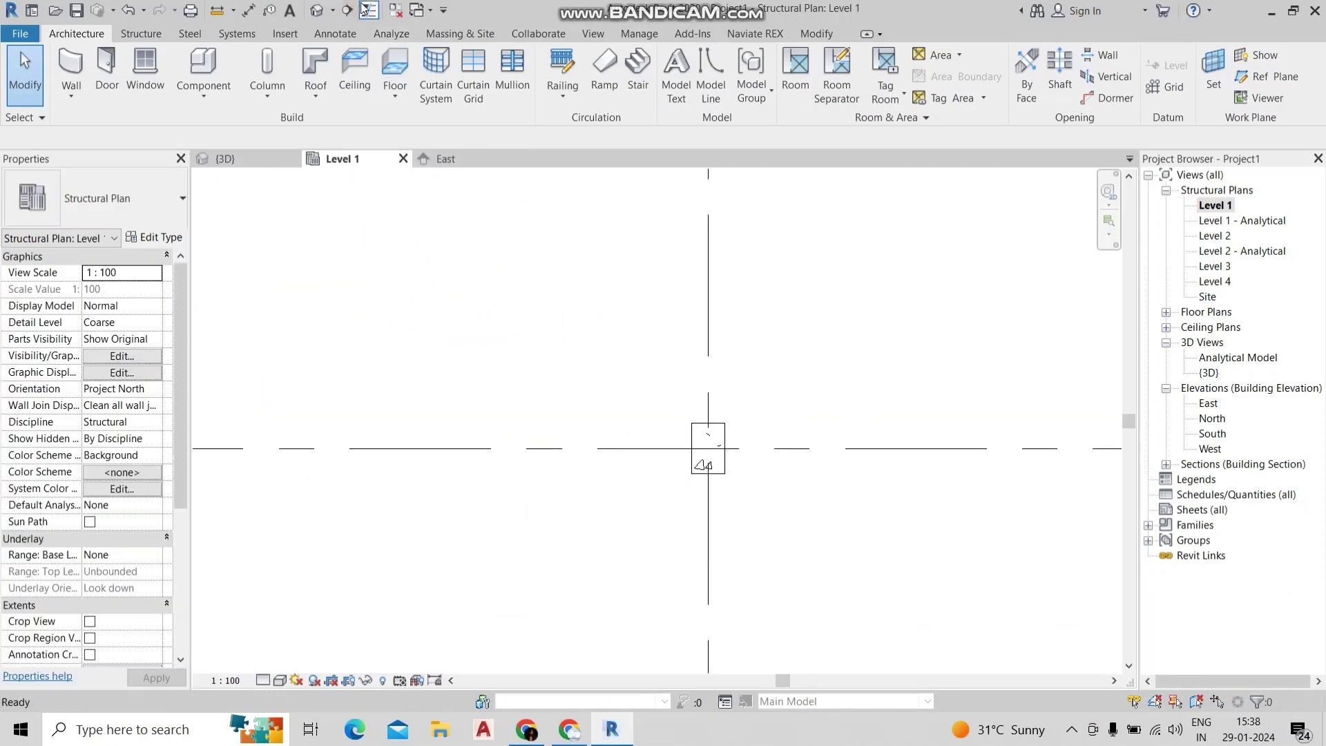
pyautogui.scroll(1, 636, 453)
pyautogui.moveTo(637, 452); pyautogui.dragTo(562, 510, button='middle')
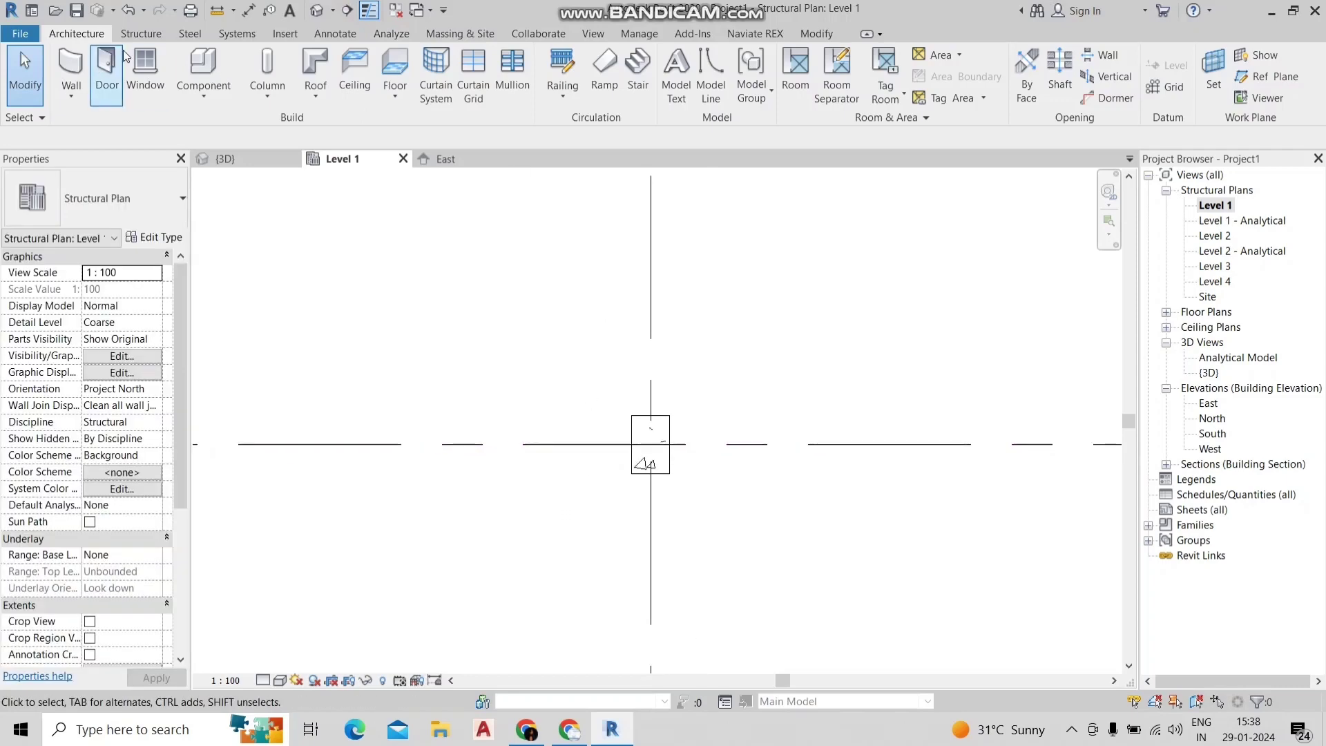
pyautogui.click(139, 35)
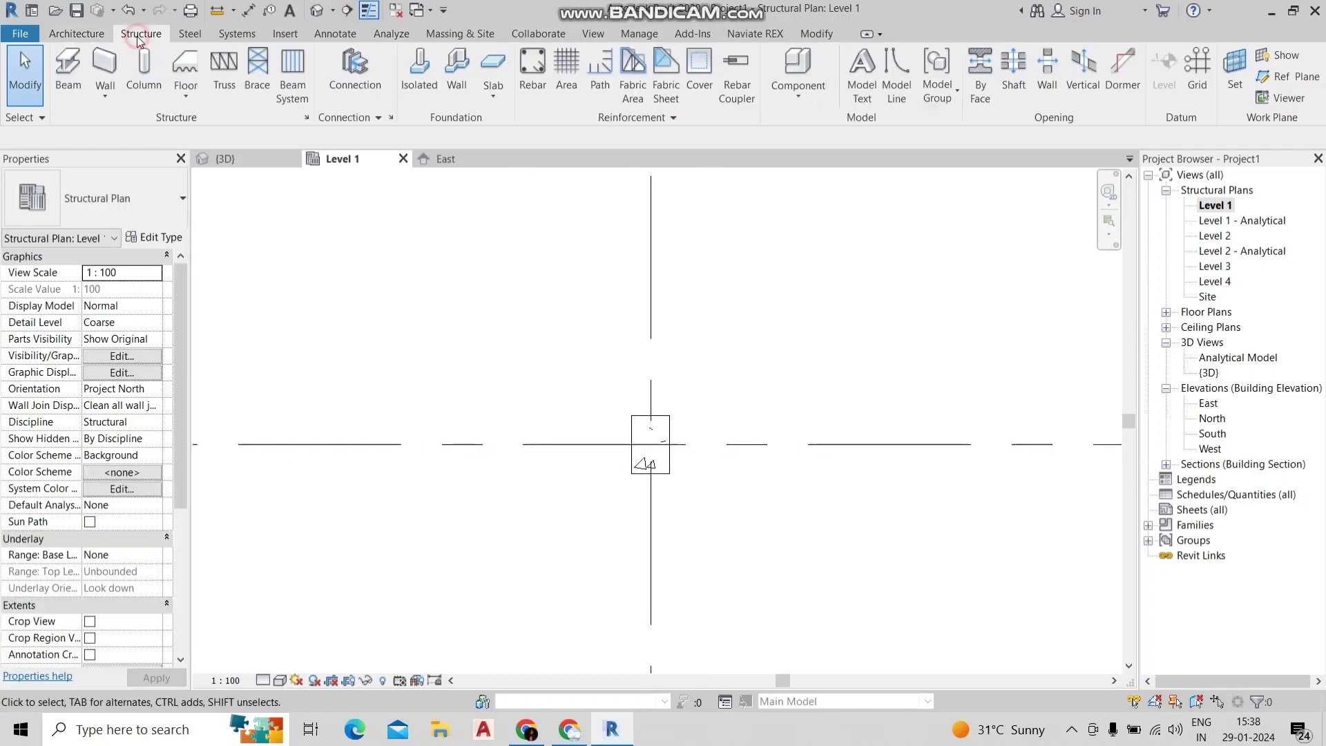
# - Add a new 40 mm 'column cover' rebar cover setting for the column
pyautogui.click(709, 85)
pyautogui.click(640, 417)
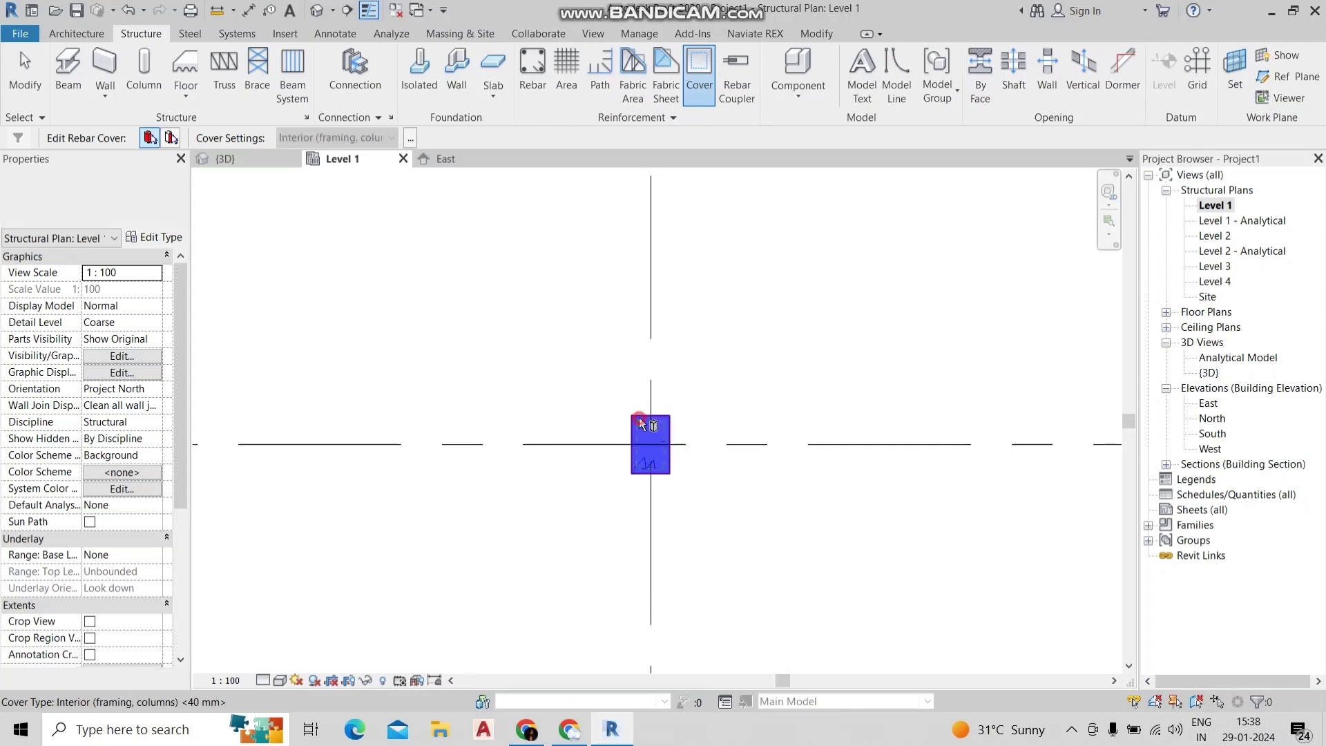
pyautogui.click(411, 139)
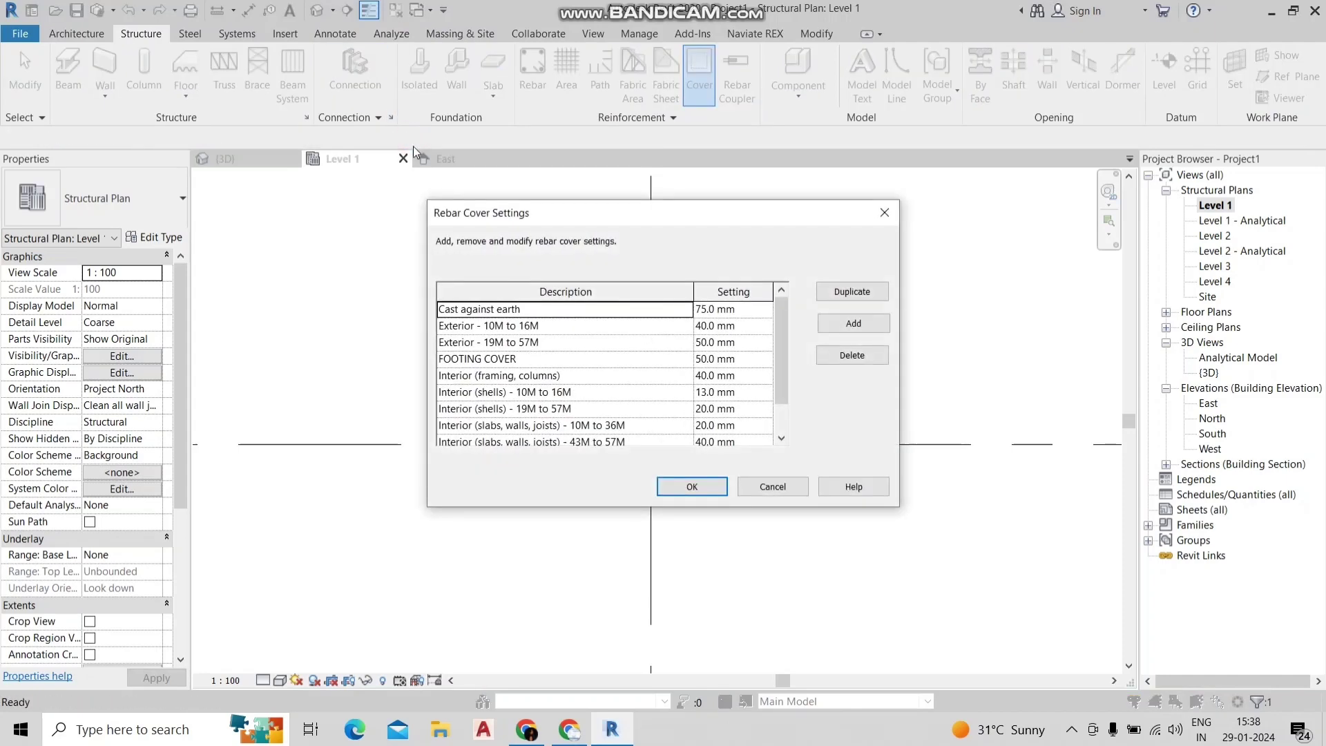
pyautogui.scroll(-1, 620, 411)
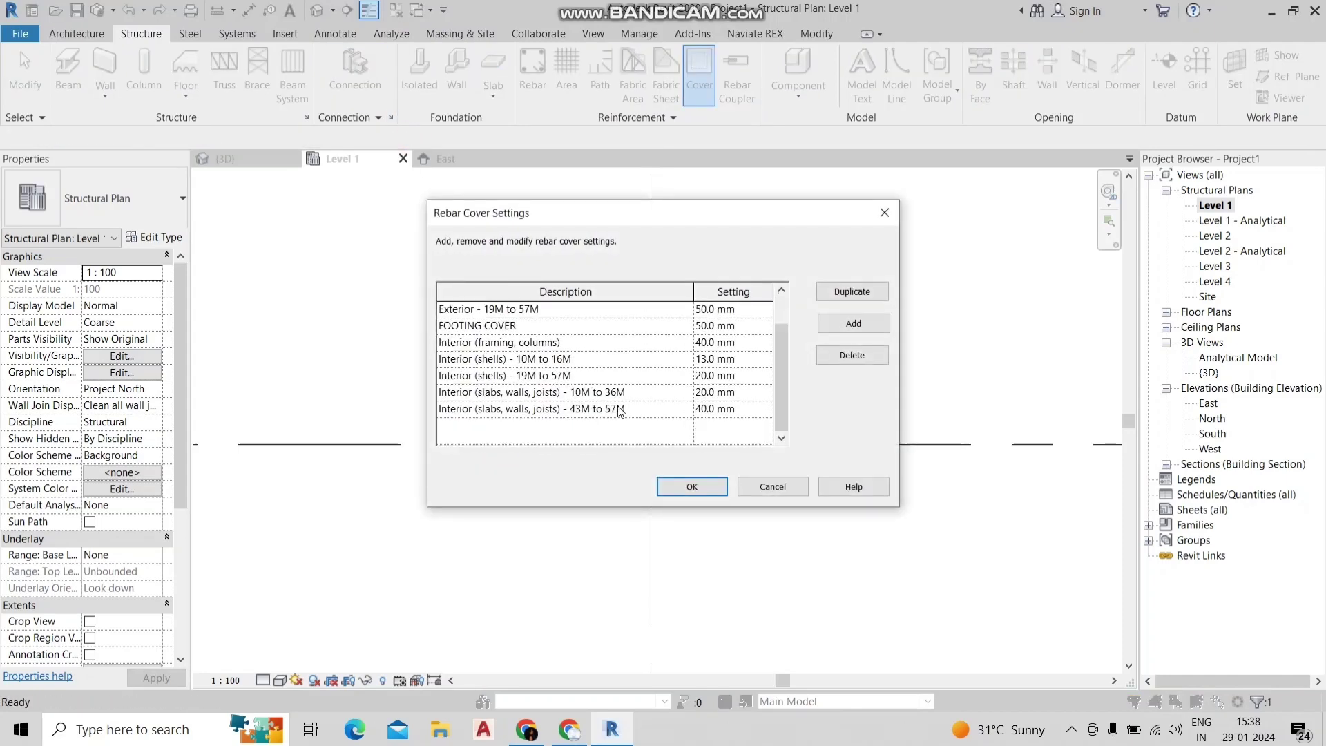
pyautogui.click(853, 329)
pyautogui.write('column cover')
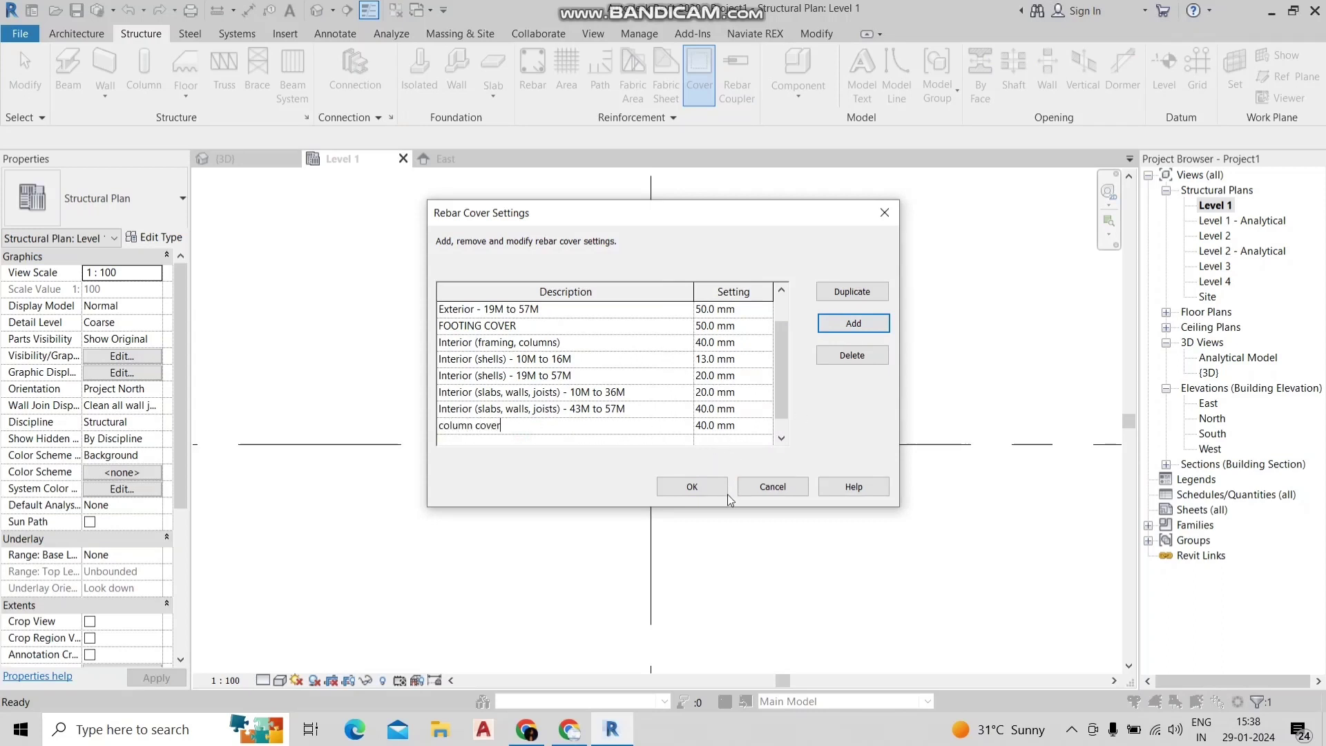
pyautogui.click(701, 486)
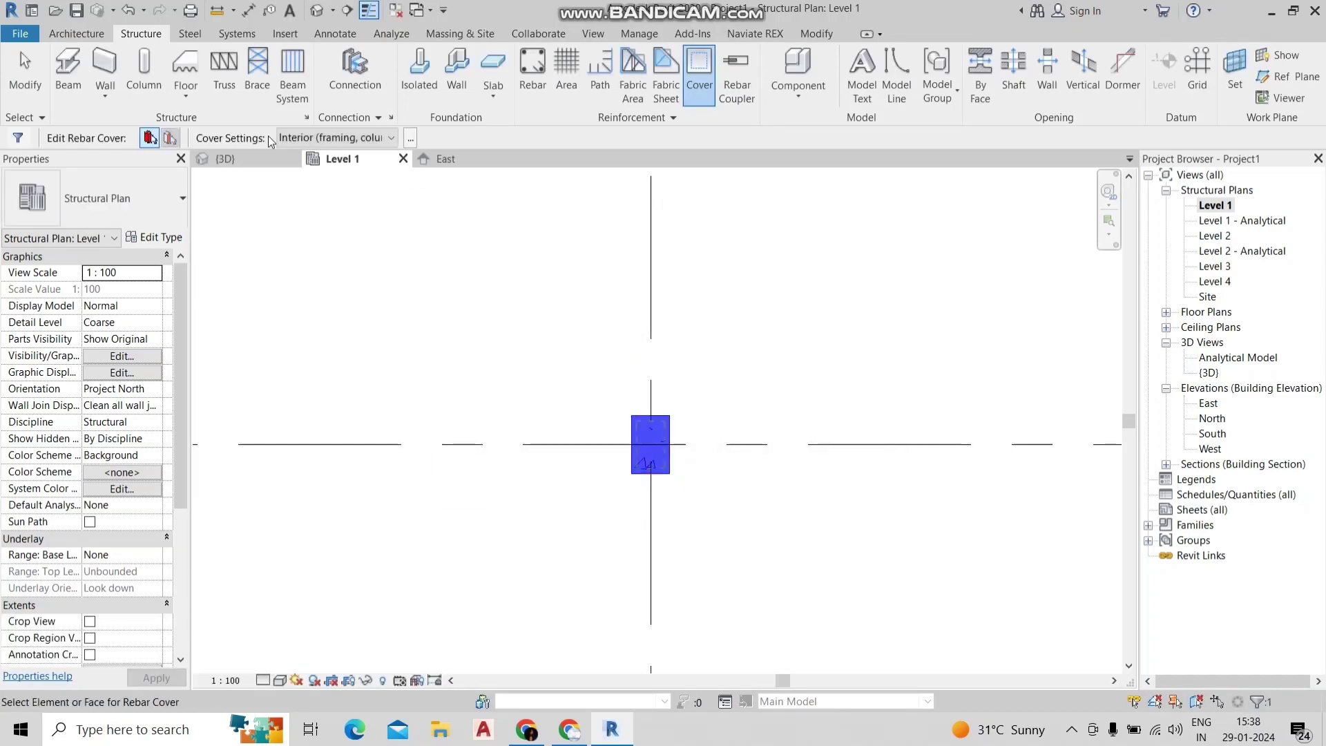
# - Assign the 'column cover' 40 mm setting to the column
pyautogui.click(331, 137)
pyautogui.scroll(2, 331, 194)
pyautogui.click(304, 170)
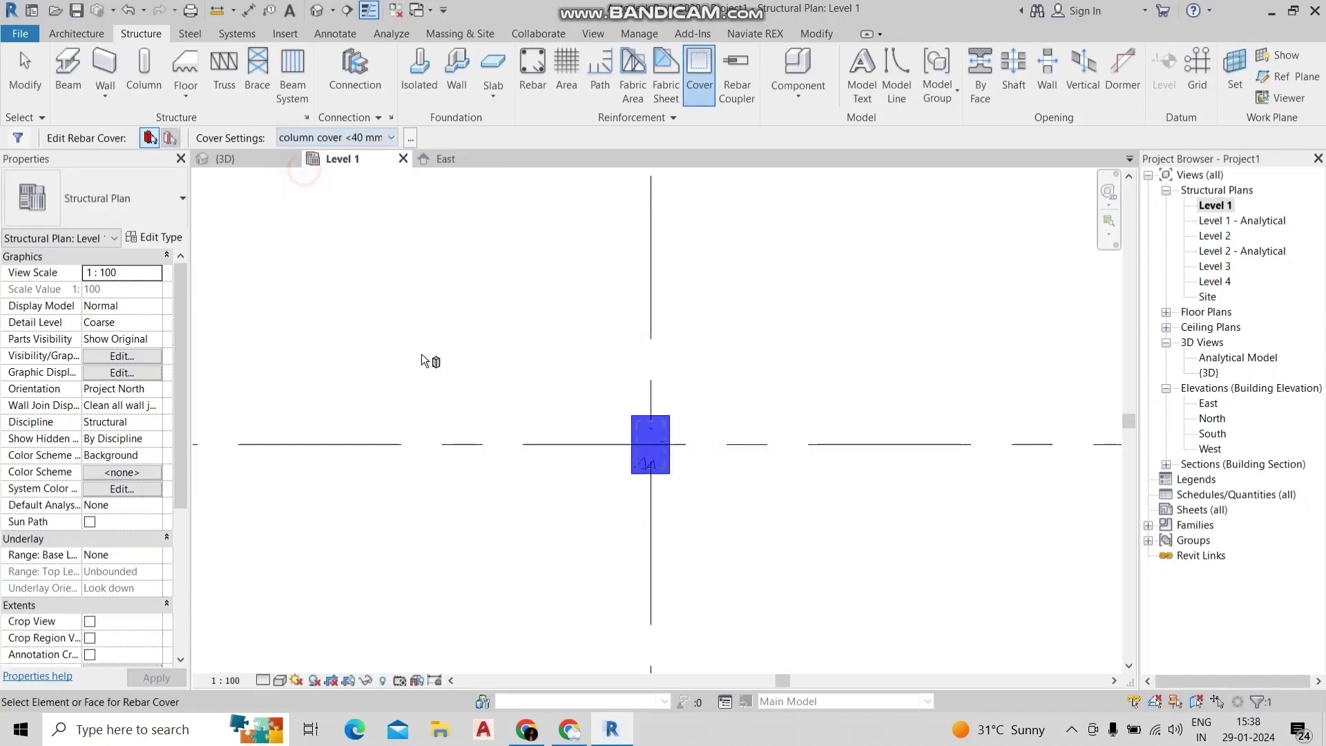
pyautogui.click(669, 434)
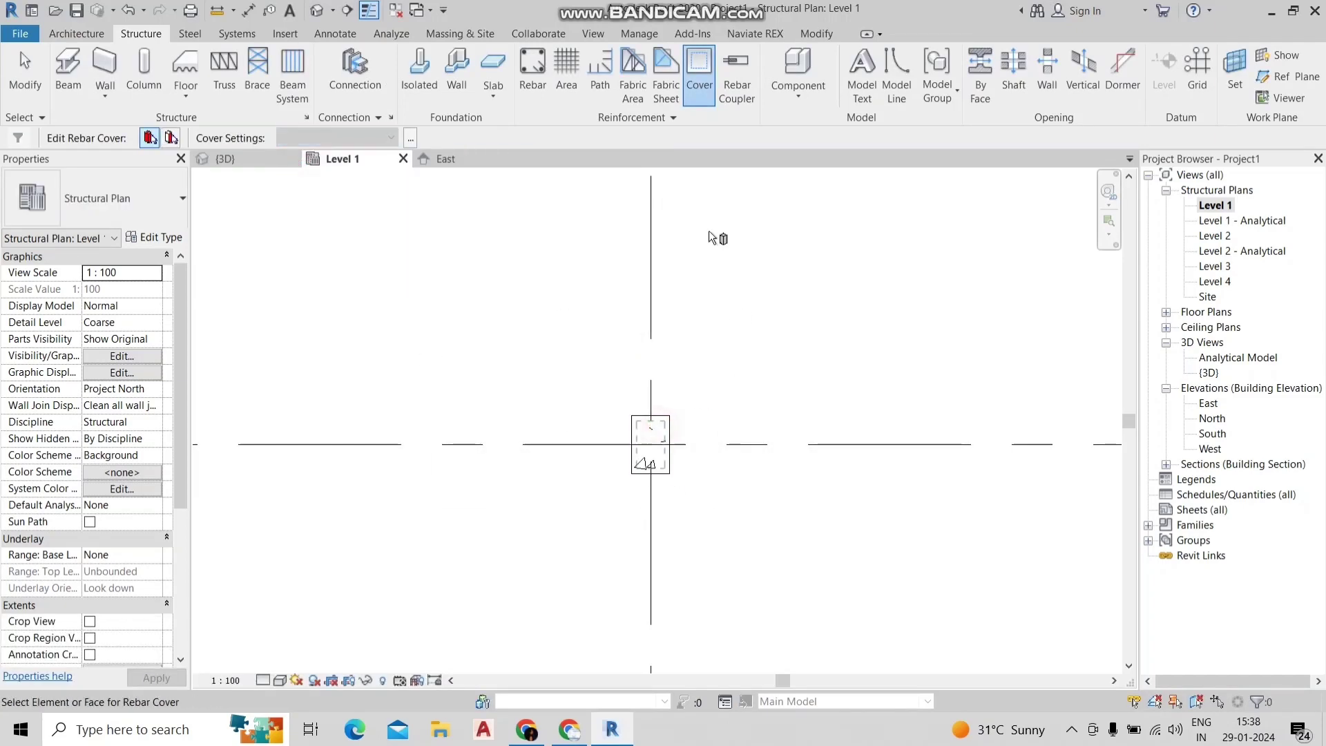
# - Choose the M_T1 stirrup shape in the Rebar Shape Browser
pyautogui.click(527, 87)
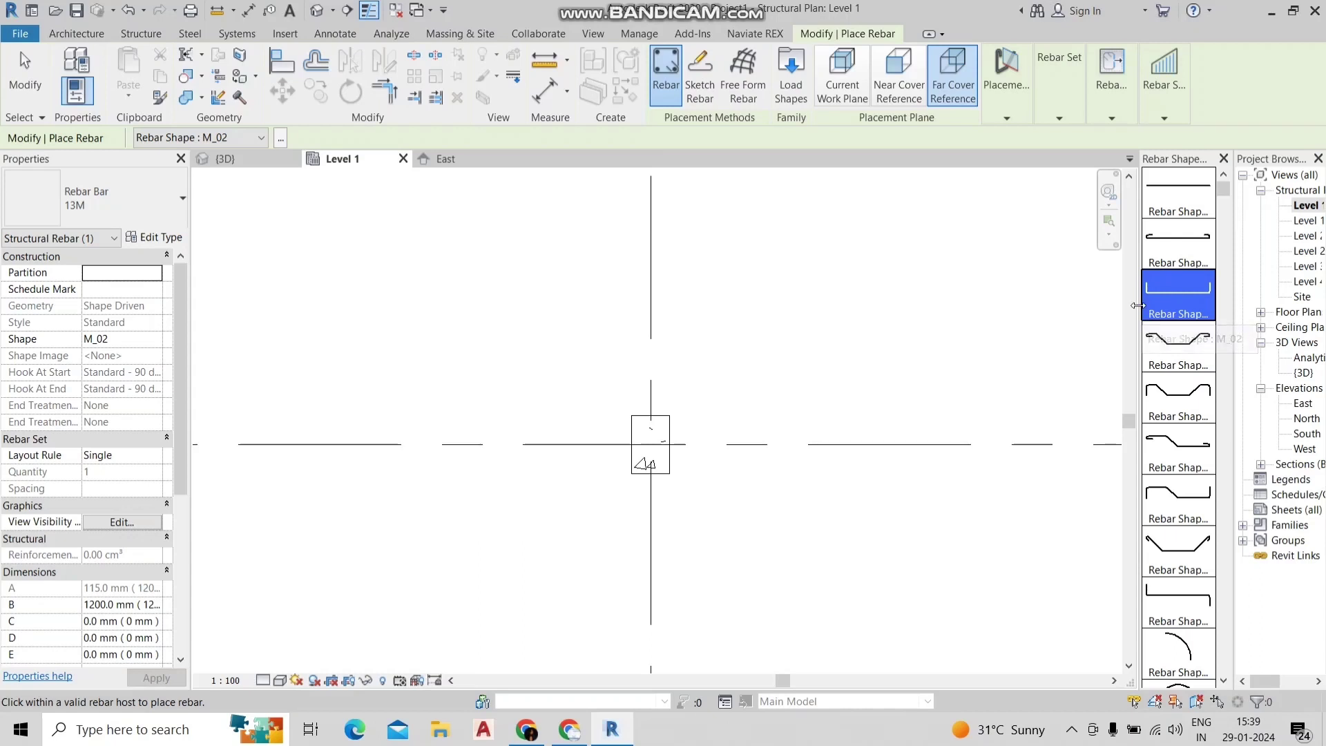
pyautogui.moveTo(1141, 308); pyautogui.dragTo(1063, 311)
pyautogui.scroll(-4, 1128, 502)
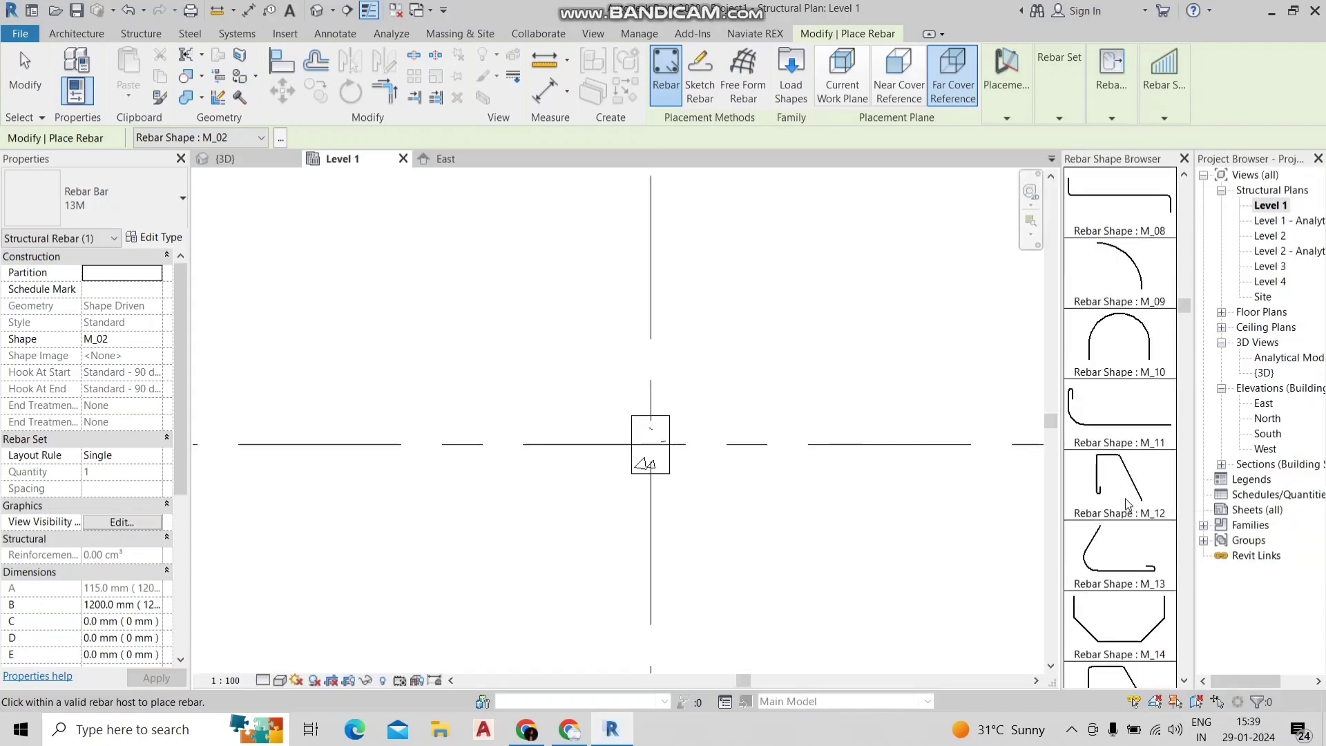
pyautogui.scroll(-4, 1127, 502)
pyautogui.scroll(-4, 1128, 503)
pyautogui.scroll(-4, 1128, 502)
pyautogui.scroll(-3, 1128, 503)
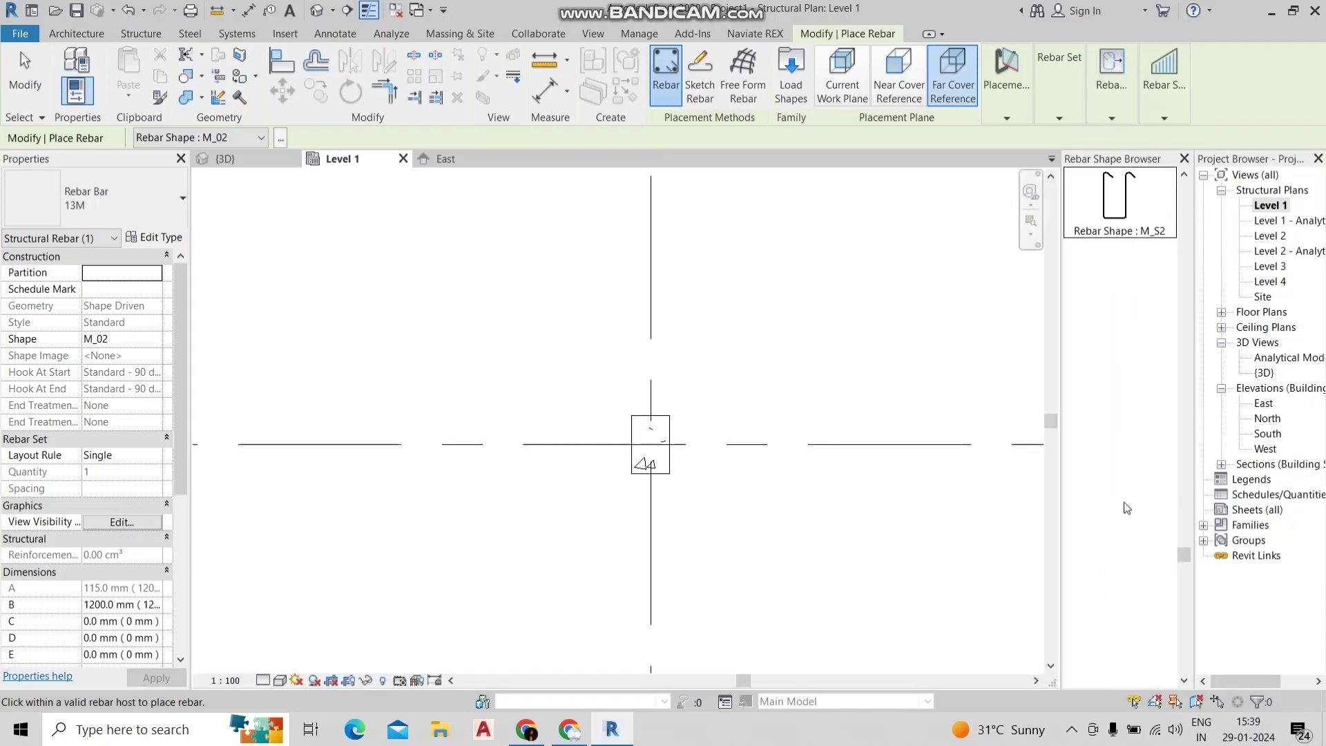
pyautogui.scroll(-2, 1128, 504)
pyautogui.scroll(-3, 1127, 507)
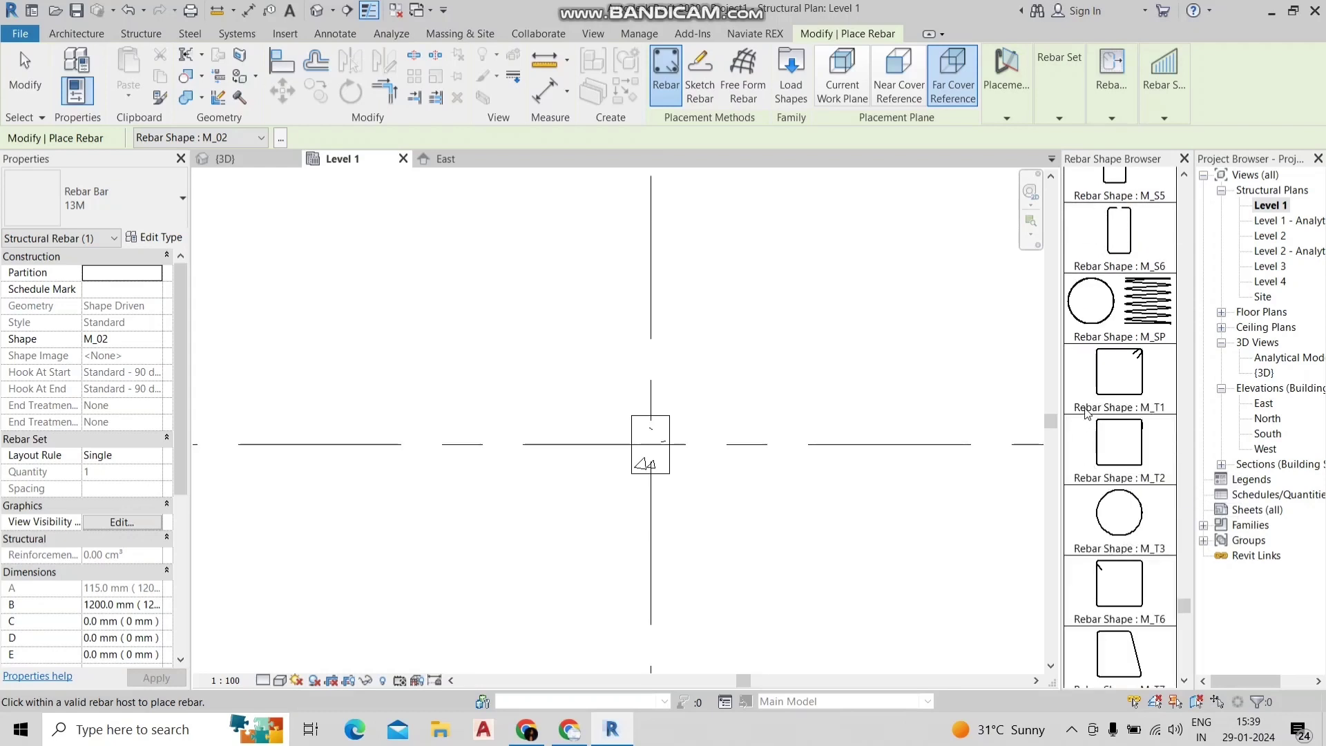
pyautogui.click(1120, 389)
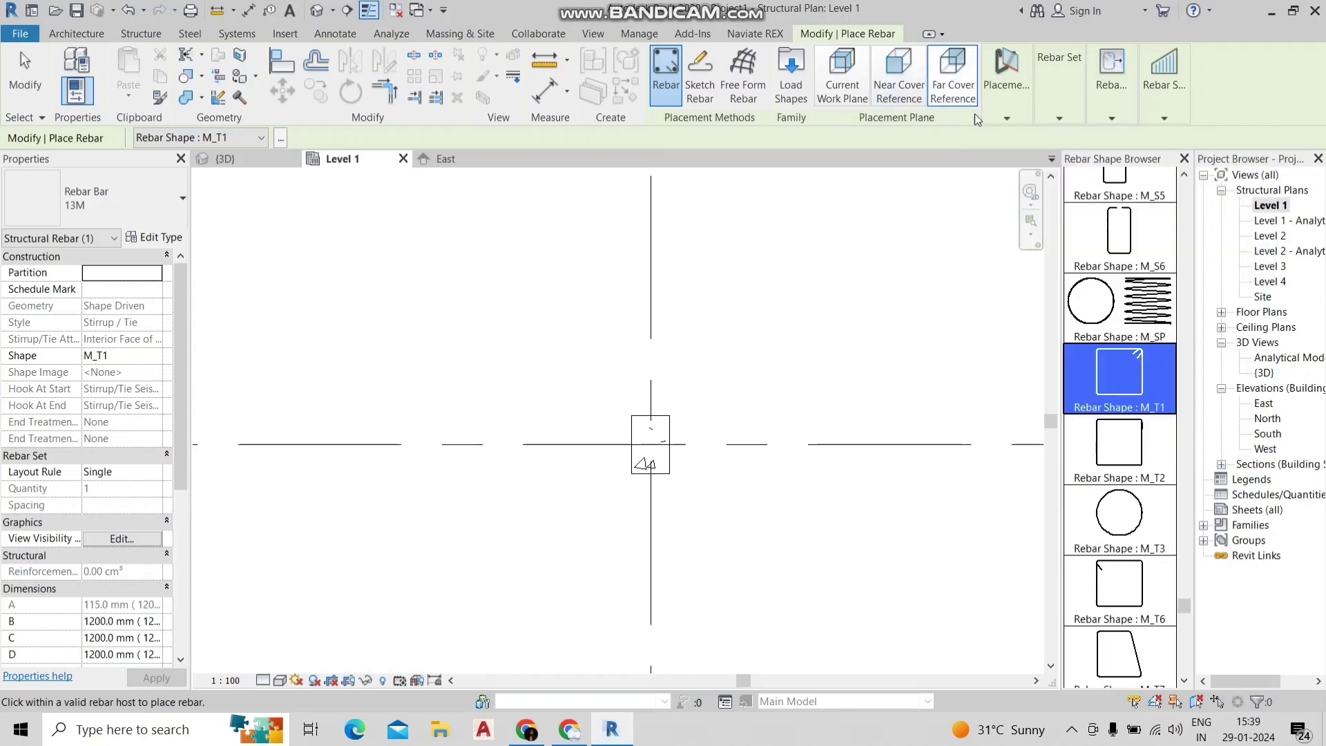
# - Place one M_T1 stirrup inside the column
pyautogui.click(1005, 120)
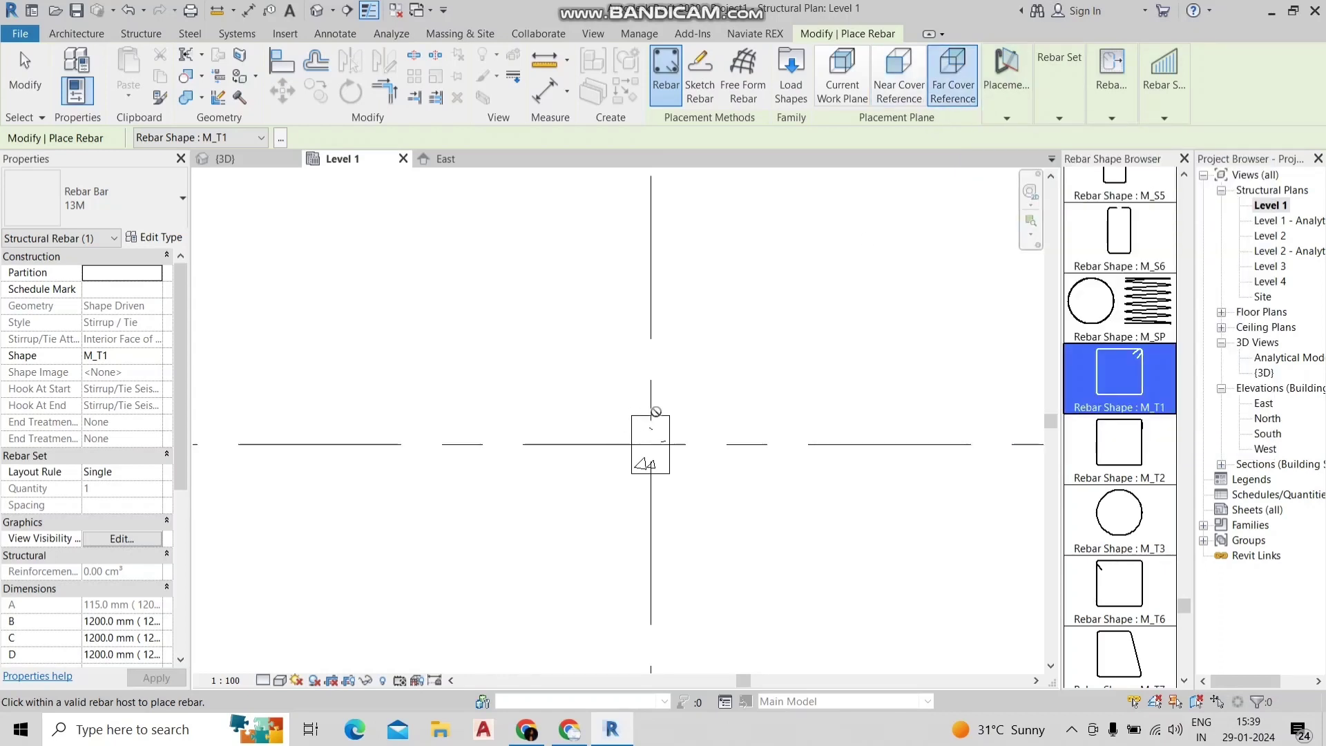
pyautogui.scroll(3, 652, 425)
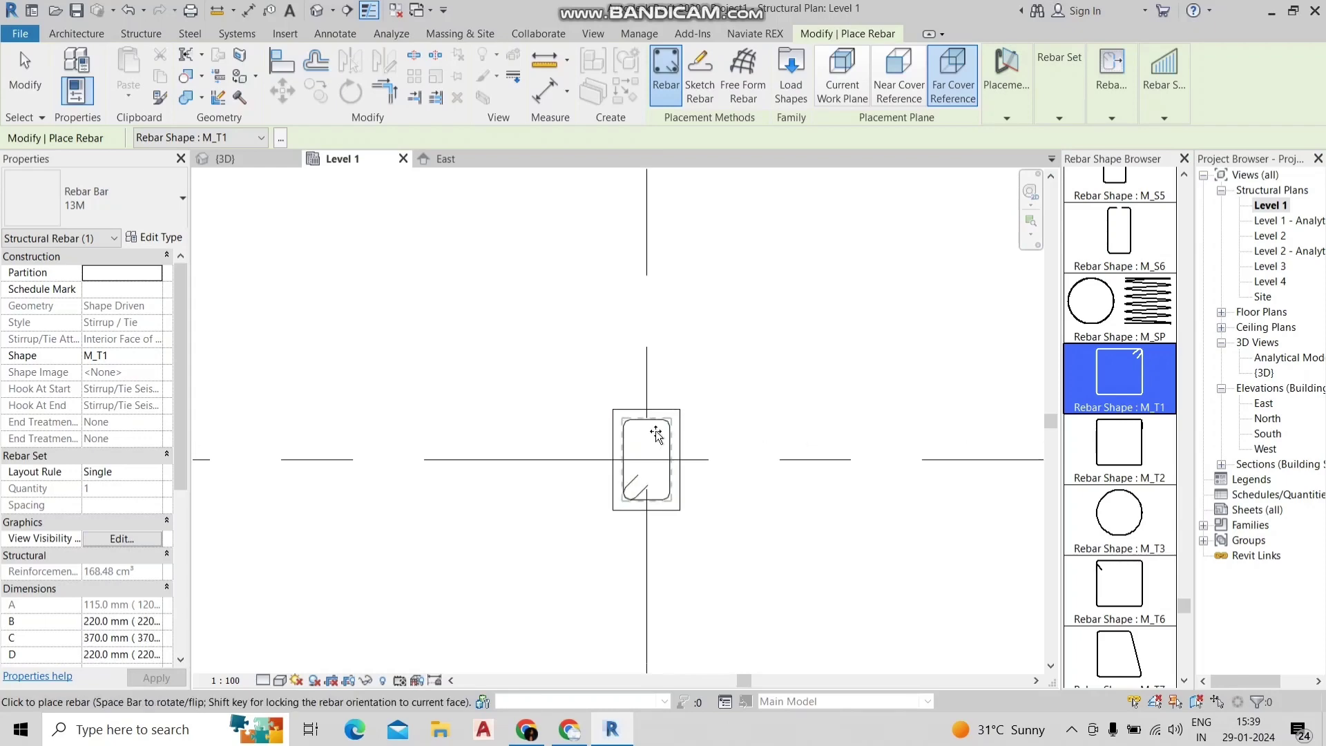
pyautogui.scroll(3, 656, 415)
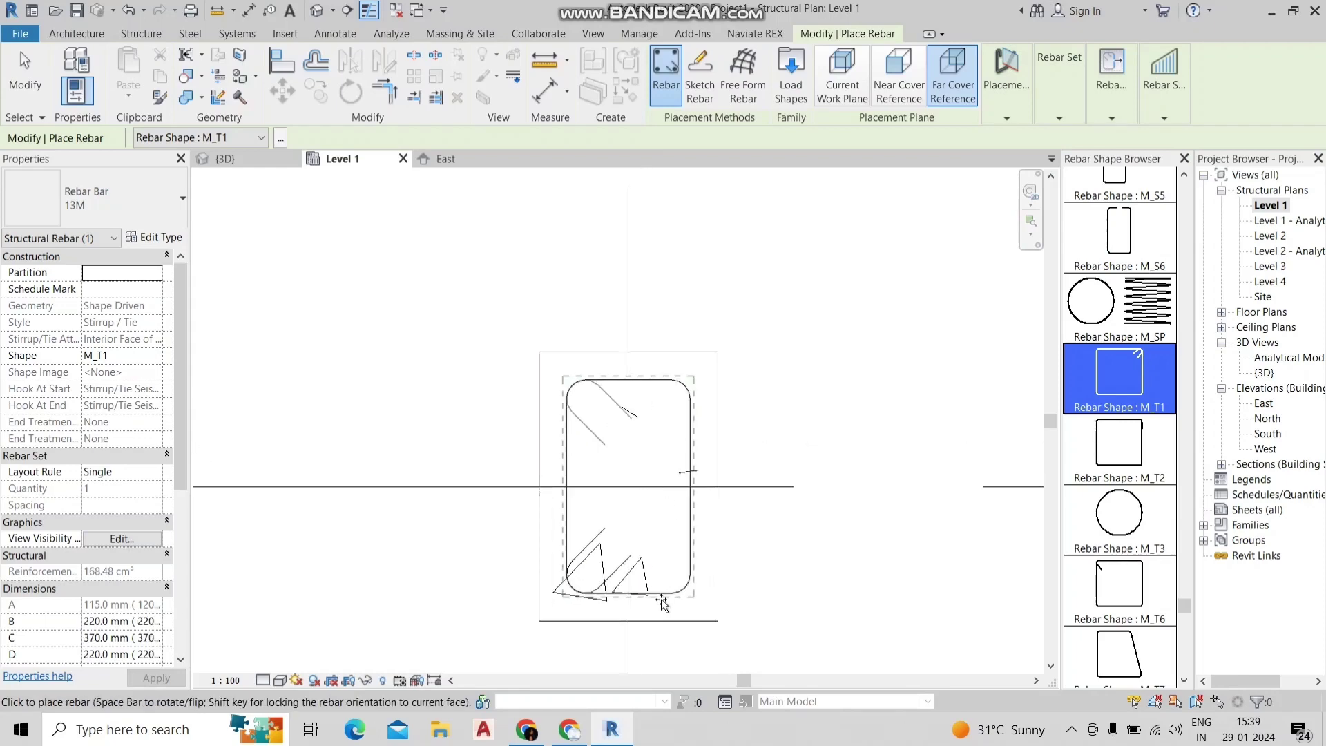
pyautogui.click(633, 382)
pyautogui.press('Escape')
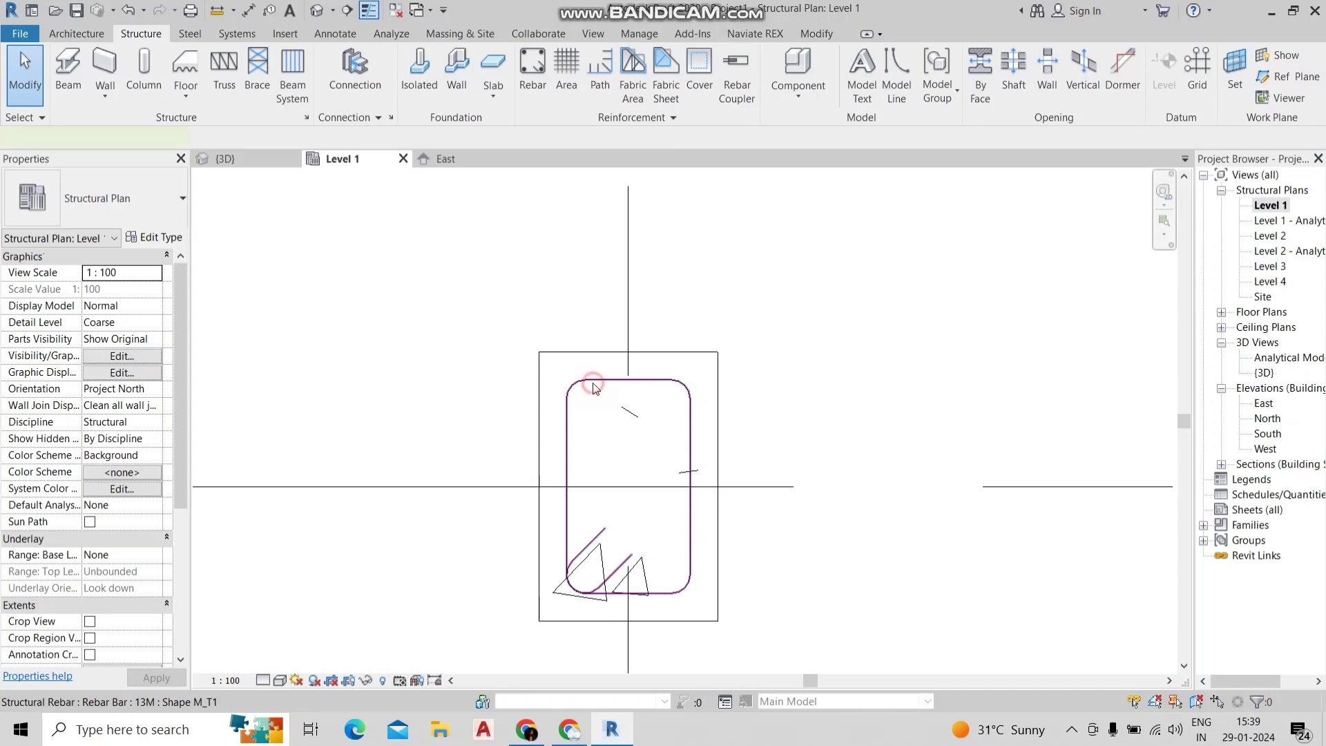
# - Lay the stirrup set out at Maximum Spacing (152.4 mm) along the column height
pyautogui.click(593, 386)
pyautogui.click(822, 55)
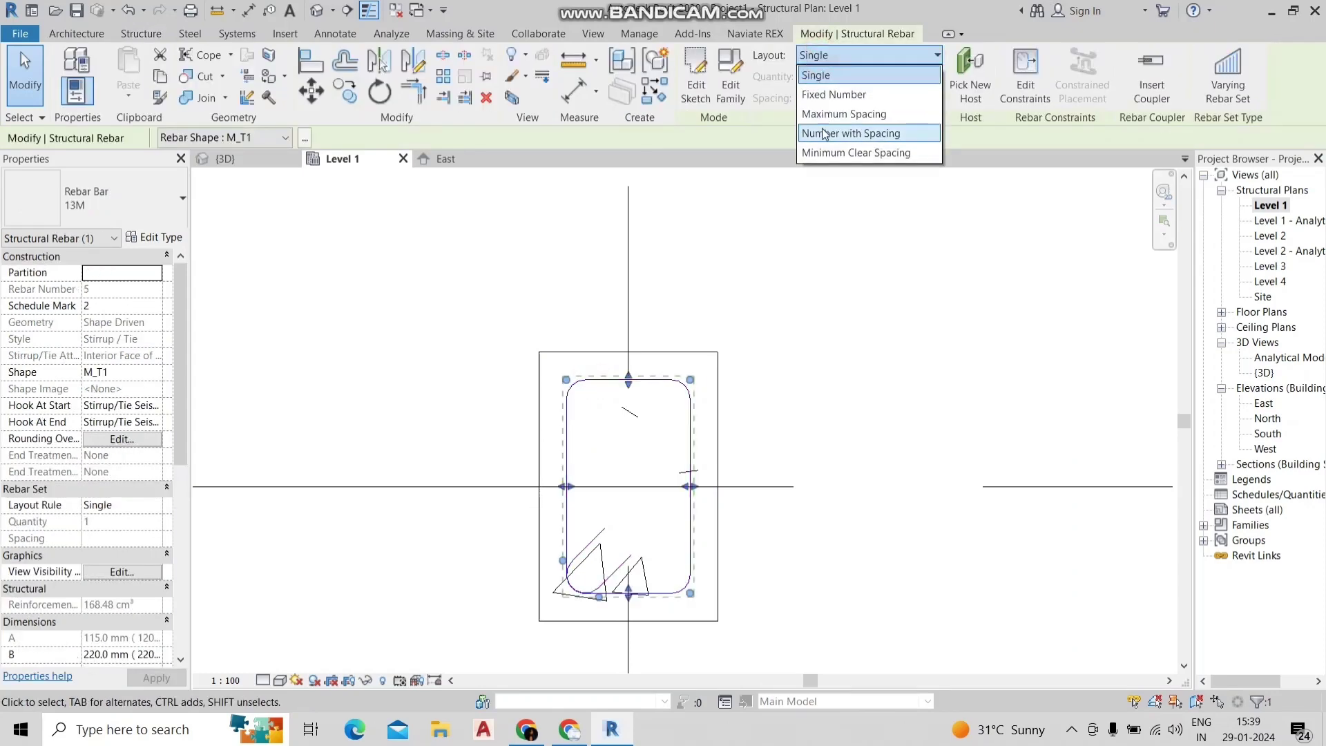
pyautogui.click(835, 114)
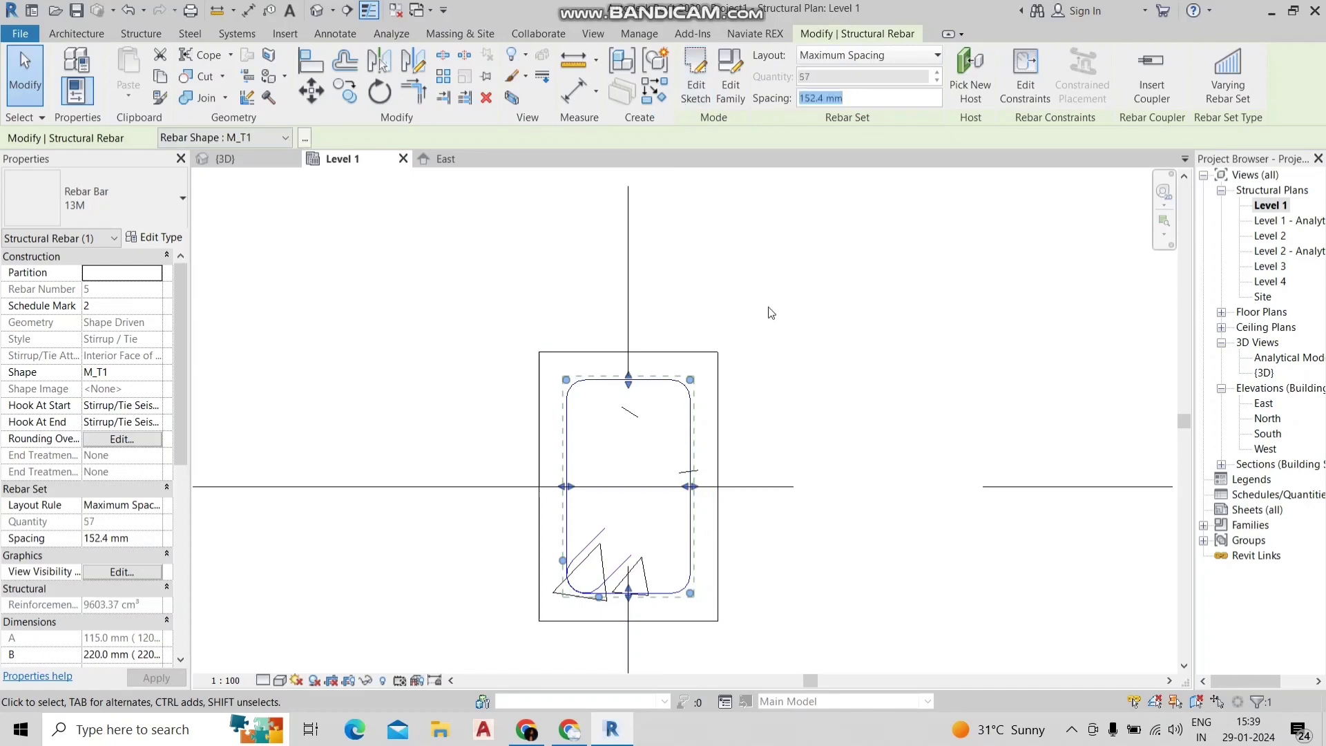
pyautogui.press('Escape')
pyautogui.scroll(-2, 770, 317)
# - Show the 3D view in Wireframe to reveal the column rebar
pyautogui.click(316, 14)
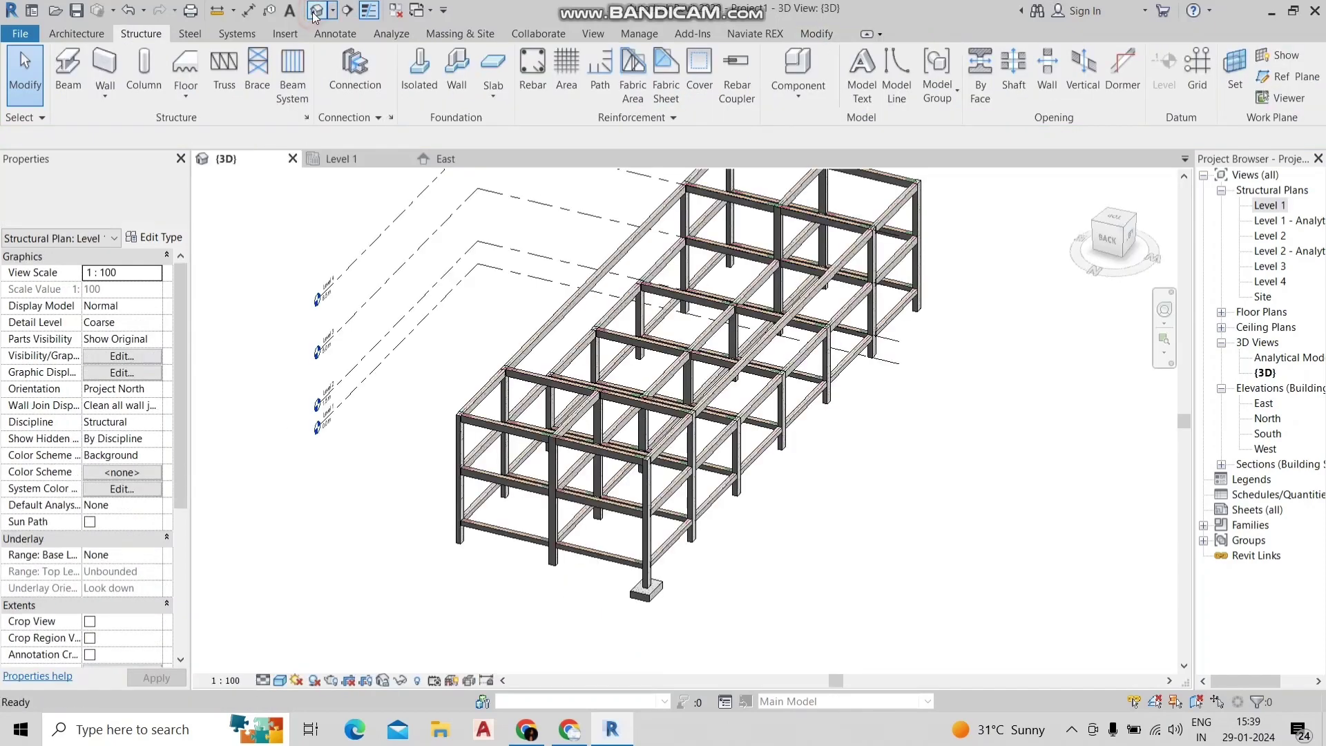
pyautogui.click(280, 680)
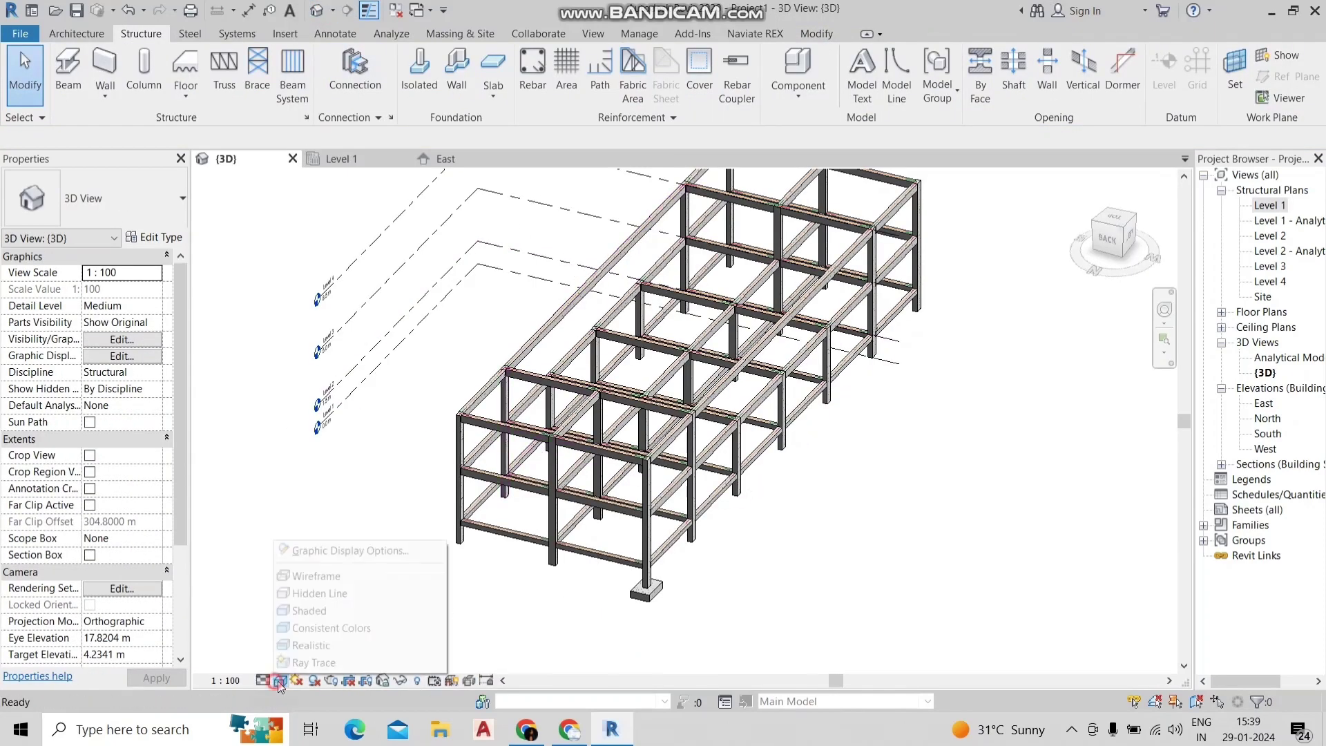
pyautogui.click(300, 611)
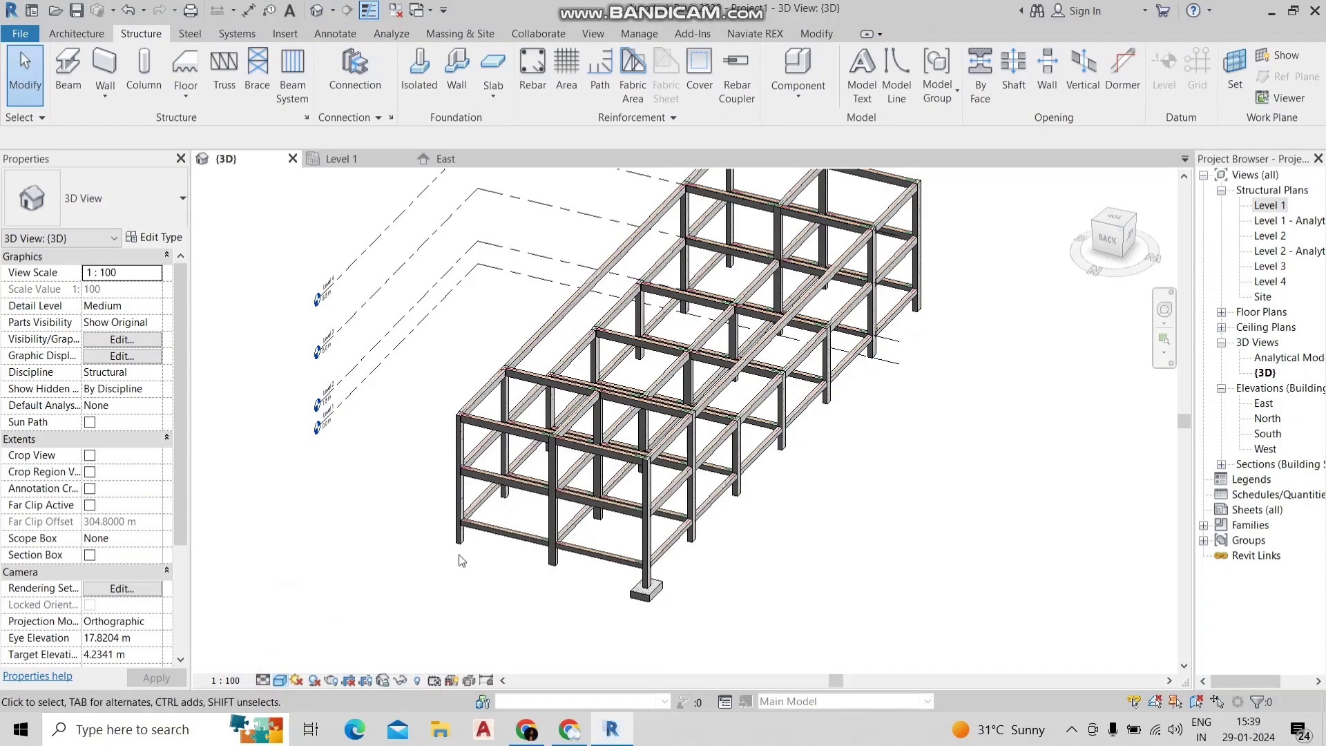
pyautogui.click(279, 681)
pyautogui.click(304, 574)
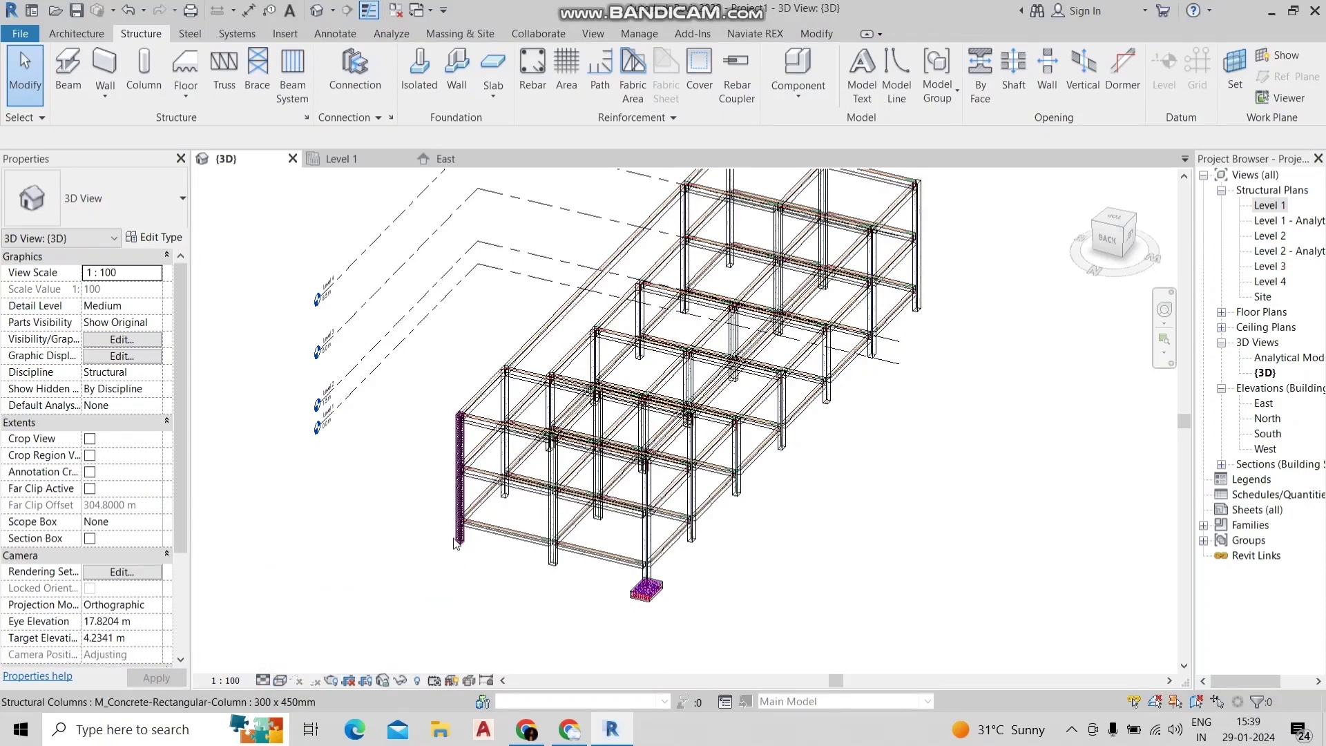
pyautogui.scroll(5, 509, 472)
pyautogui.moveTo(510, 472); pyautogui.dragTo(544, 462, button='middle')
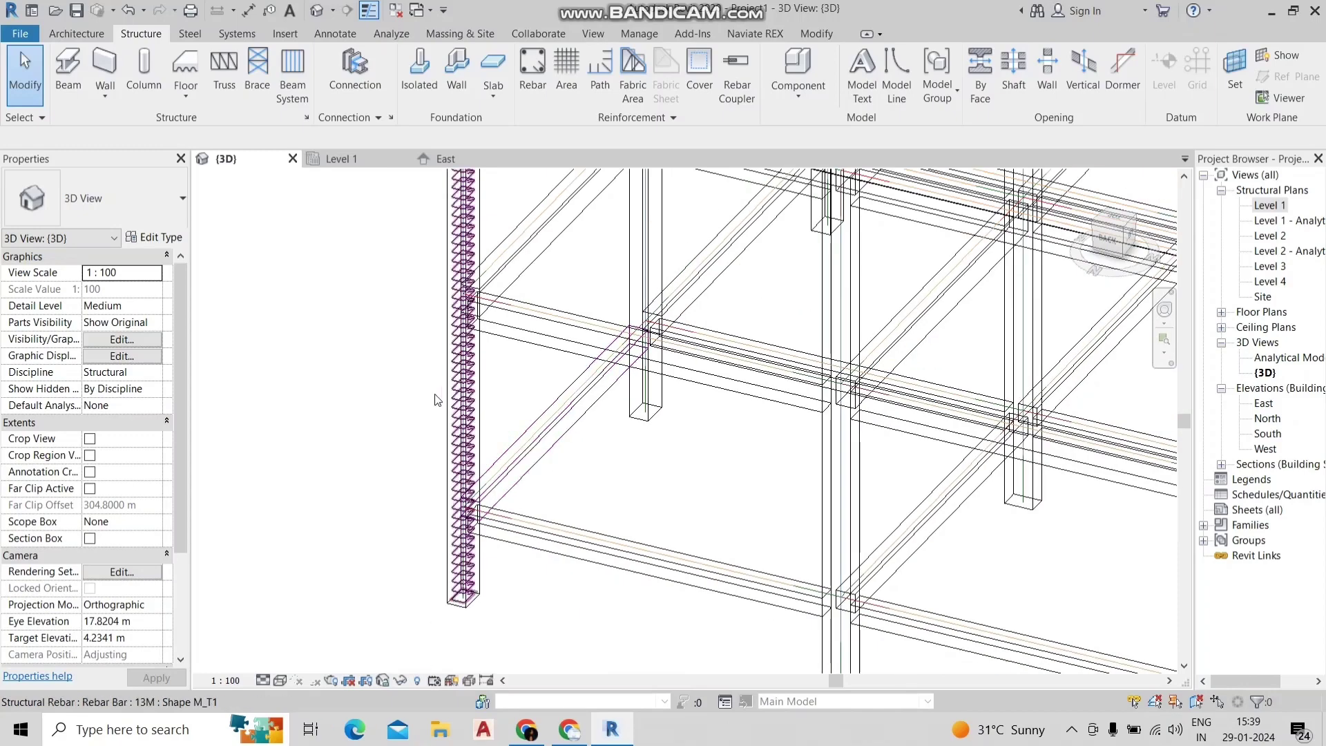
pyautogui.scroll(2, 450, 515)
pyautogui.scroll(2, 450, 514)
pyautogui.scroll(2, 450, 514)
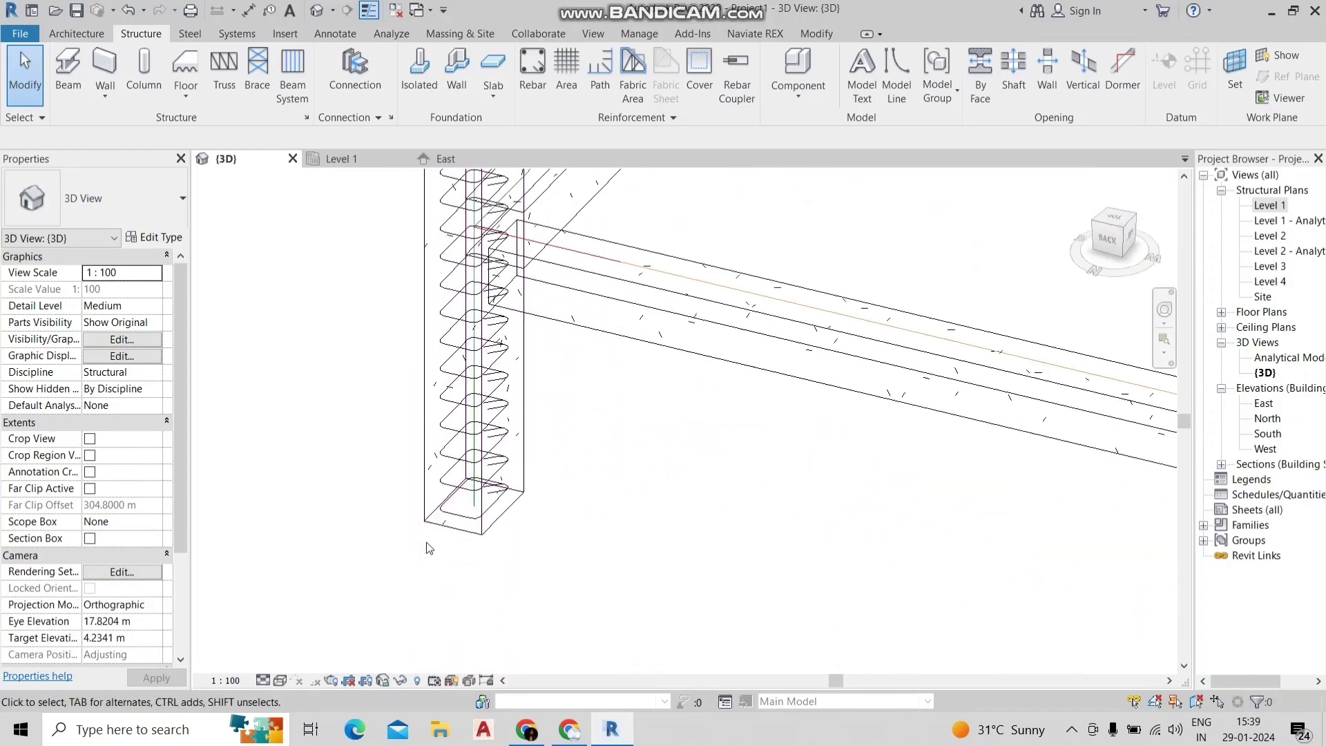
# - Change the column stirrup set from 13M to 10M bars
pyautogui.click(450, 515)
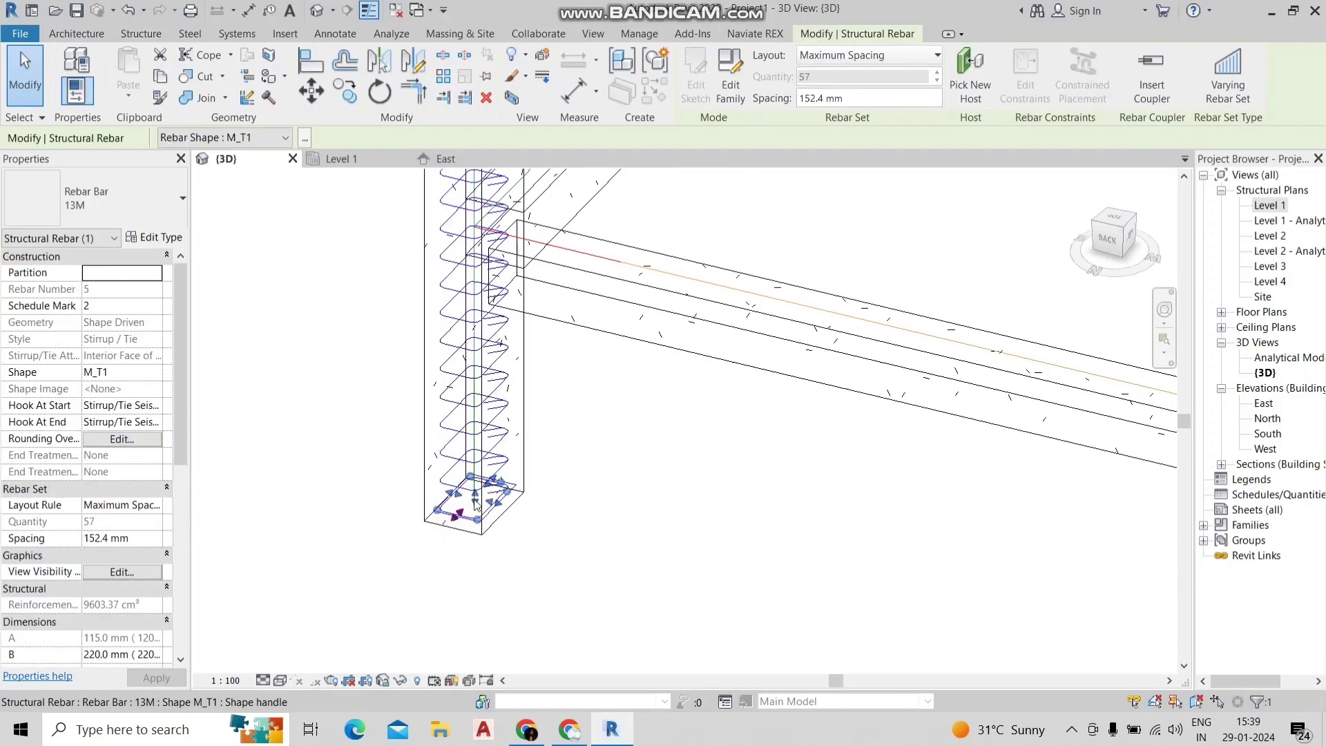
pyautogui.click(562, 542)
pyautogui.scroll(-2, 562, 543)
pyautogui.scroll(-1, 570, 556)
pyautogui.scroll(-3, 525, 498)
pyautogui.scroll(3, 484, 449)
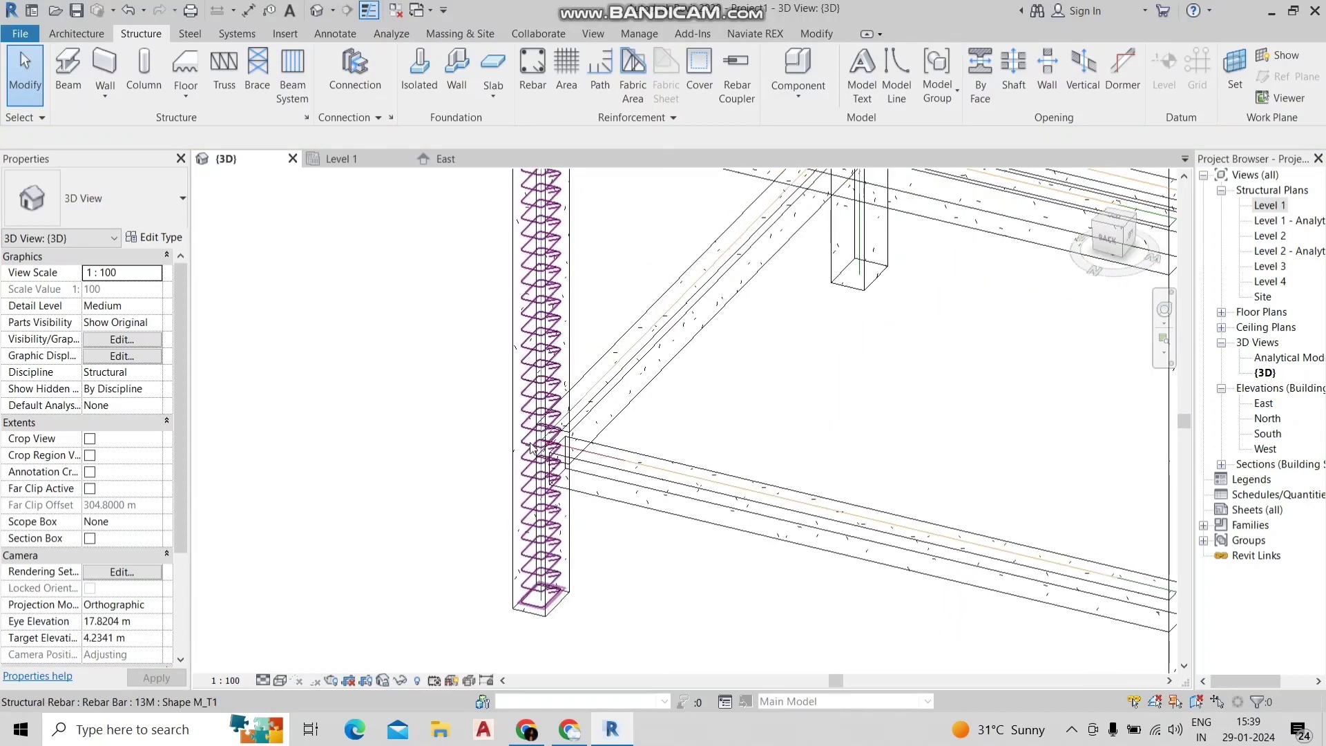
pyautogui.scroll(2, 477, 435)
pyautogui.moveTo(453, 430)
pyautogui.mouseDown(button='middle')
pyautogui.moveTo(471, 431)
pyautogui.moveTo(406, 271)
pyautogui.mouseUp(button='middle')
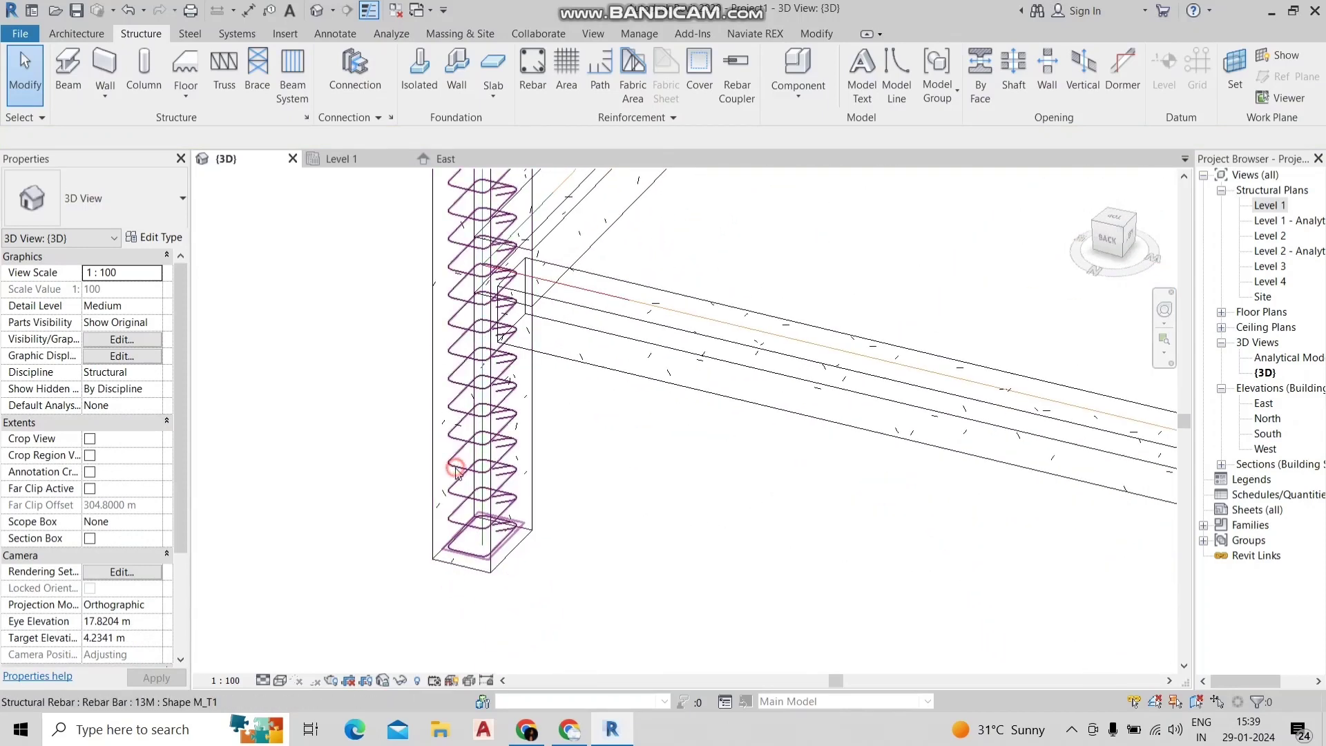
pyautogui.click(456, 472)
pyautogui.click(118, 217)
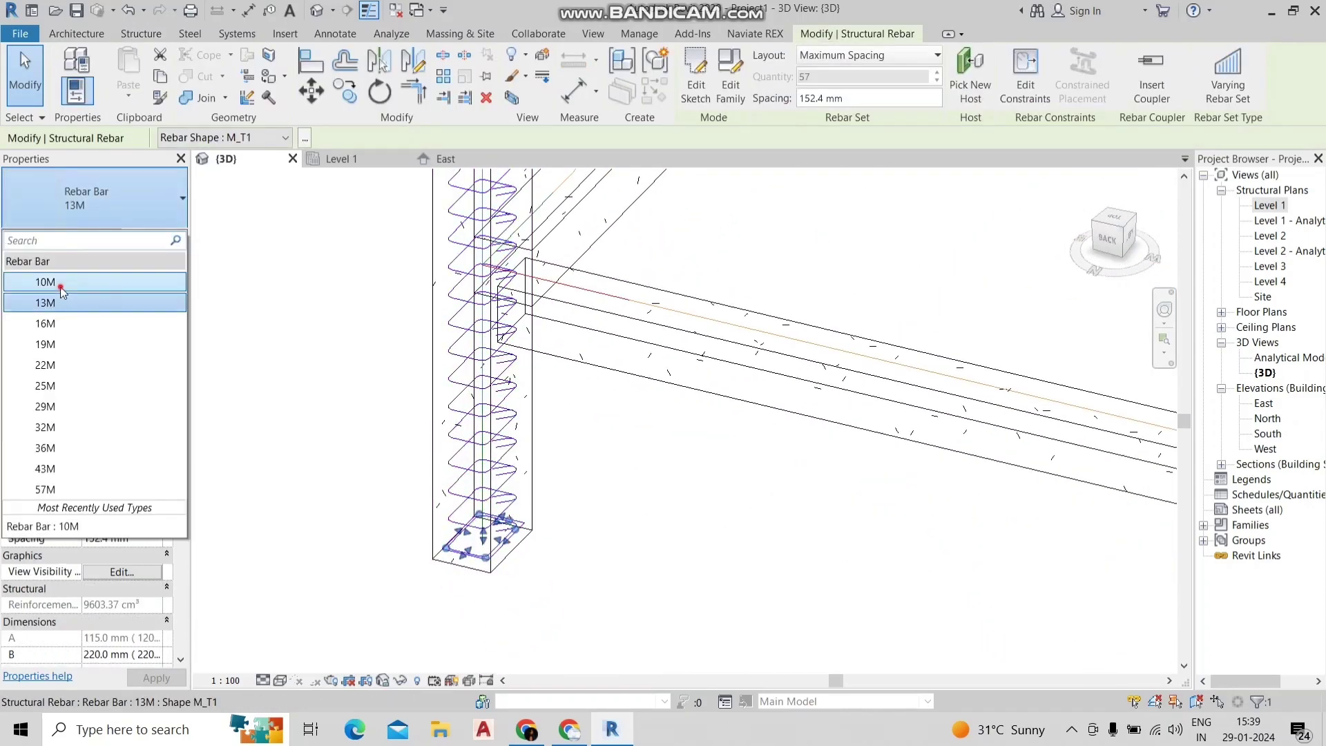
pyautogui.click(60, 287)
# - Deselect the stirrups and reopen the Level 1 structural plan
pyautogui.click(393, 436)
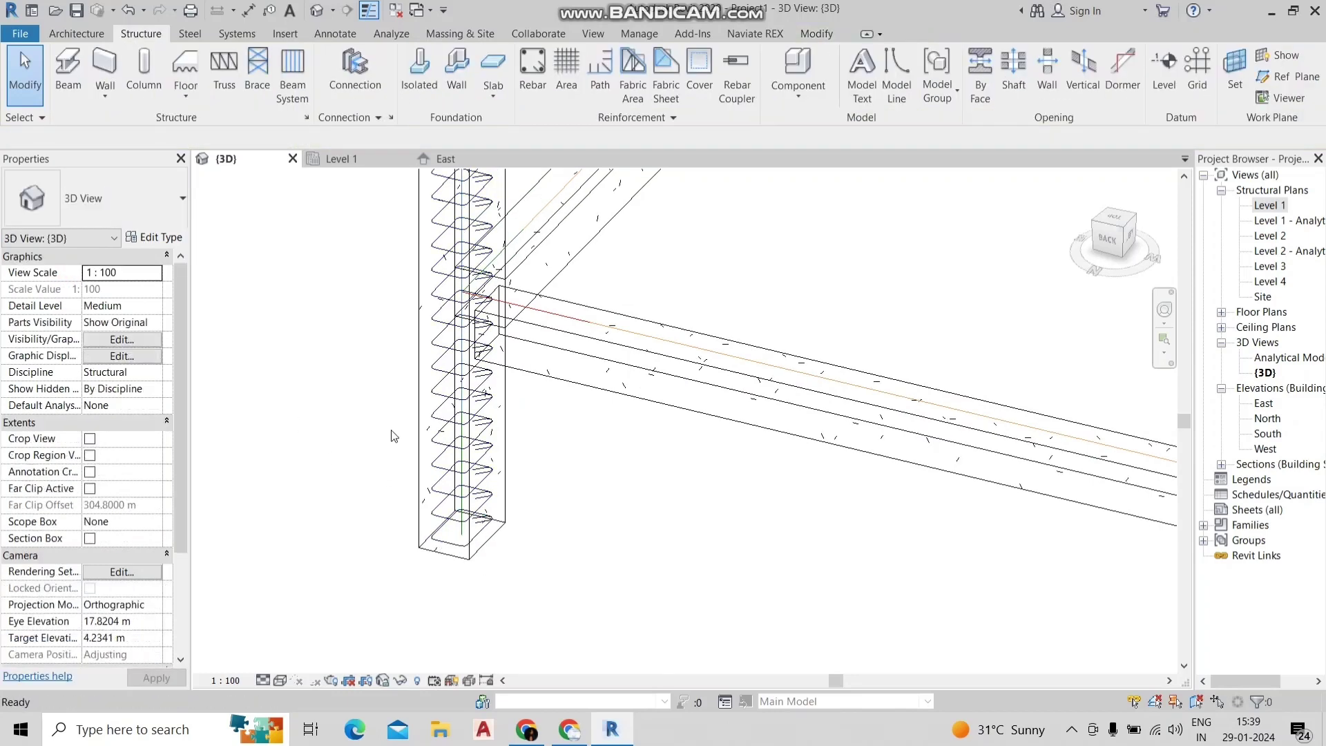
pyautogui.scroll(-1, 393, 436)
pyautogui.doubleClick(1275, 206)
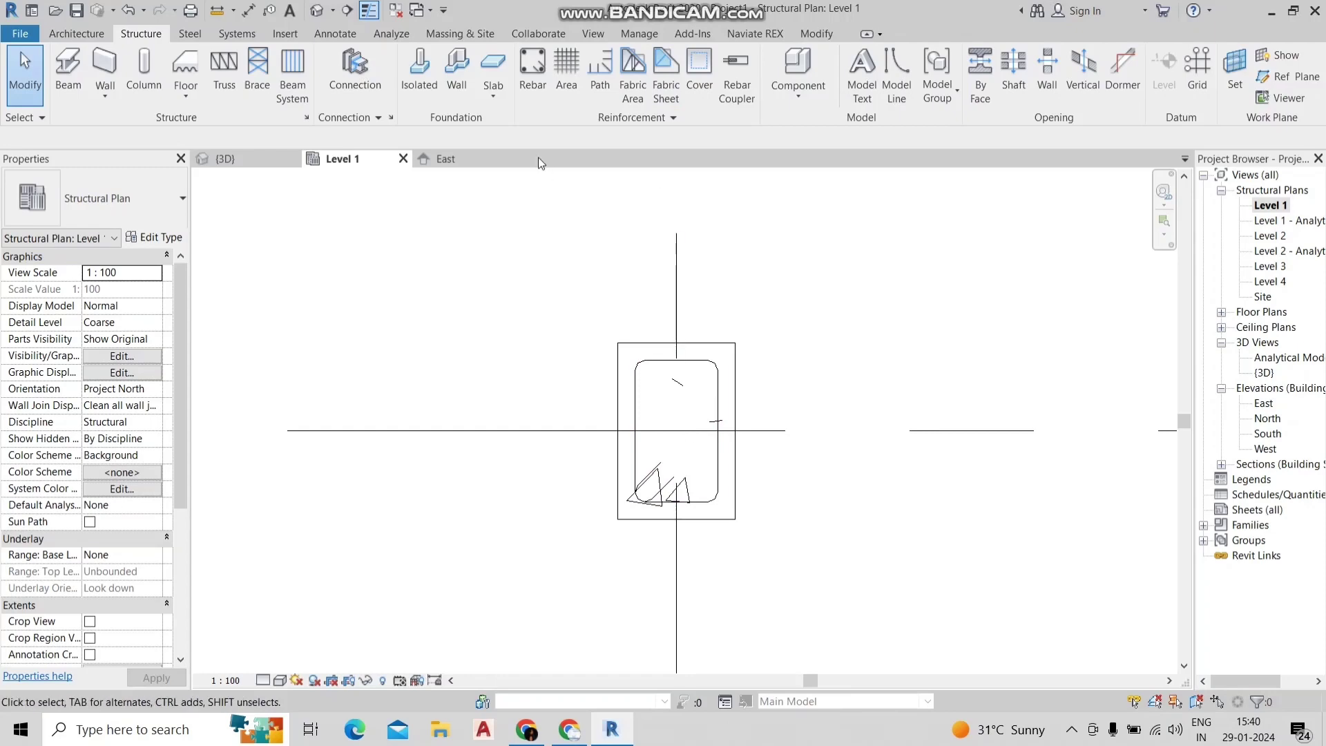
# - Choose the straight M_00 bar shape for new column rebar
pyautogui.click(528, 89)
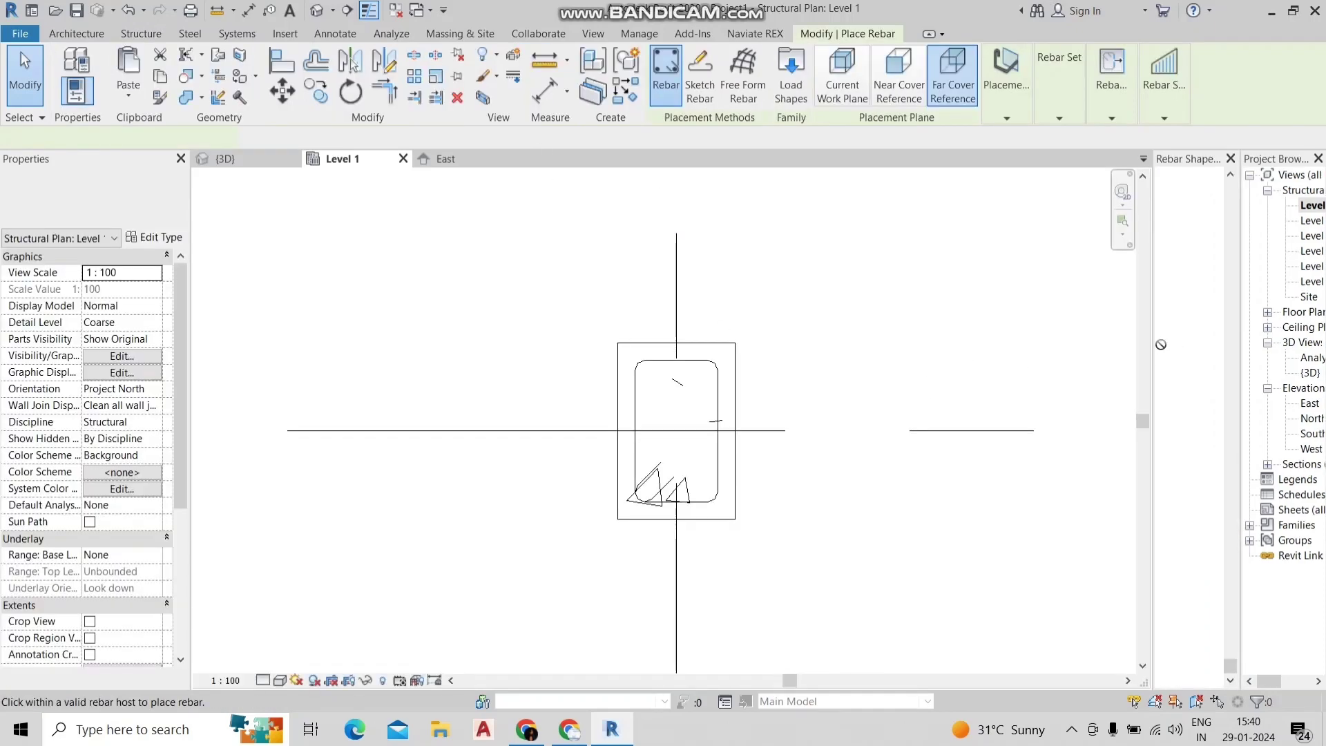
pyautogui.click(1153, 396)
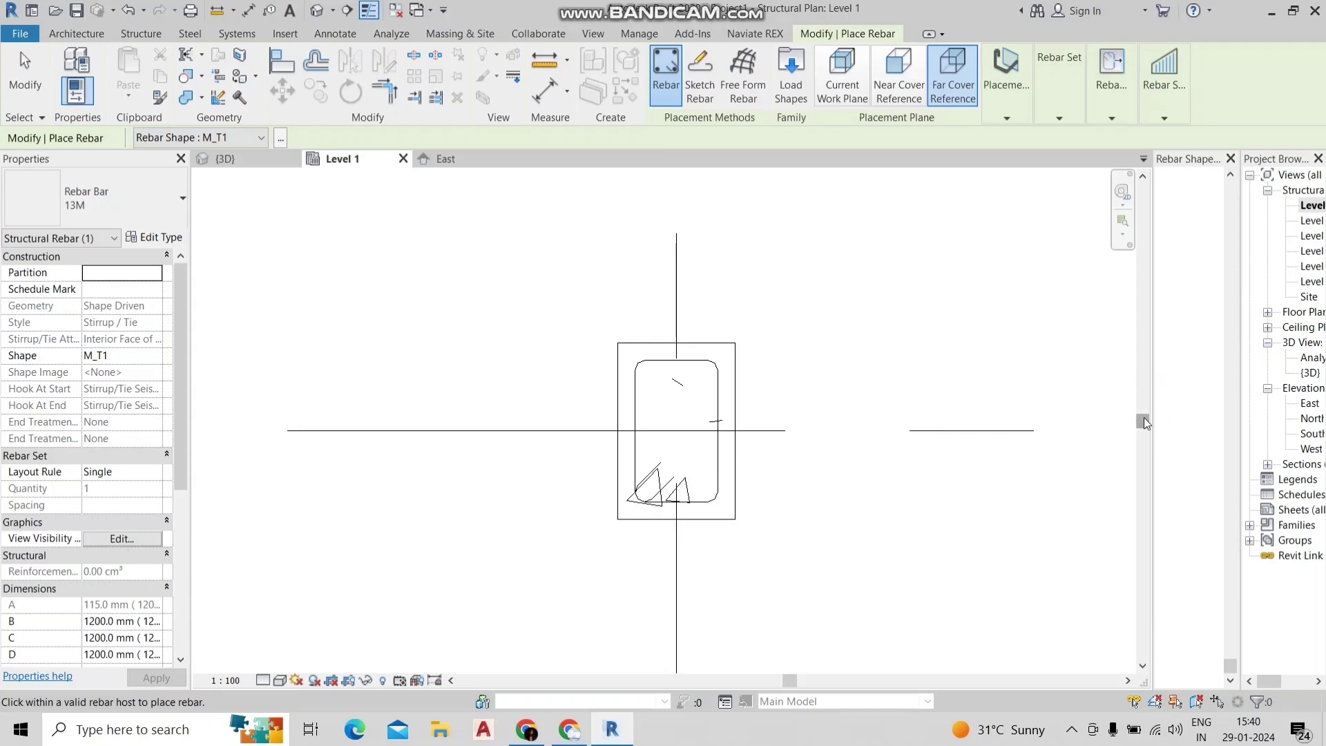
pyautogui.moveTo(1088, 403); pyautogui.dragTo(1076, 404)
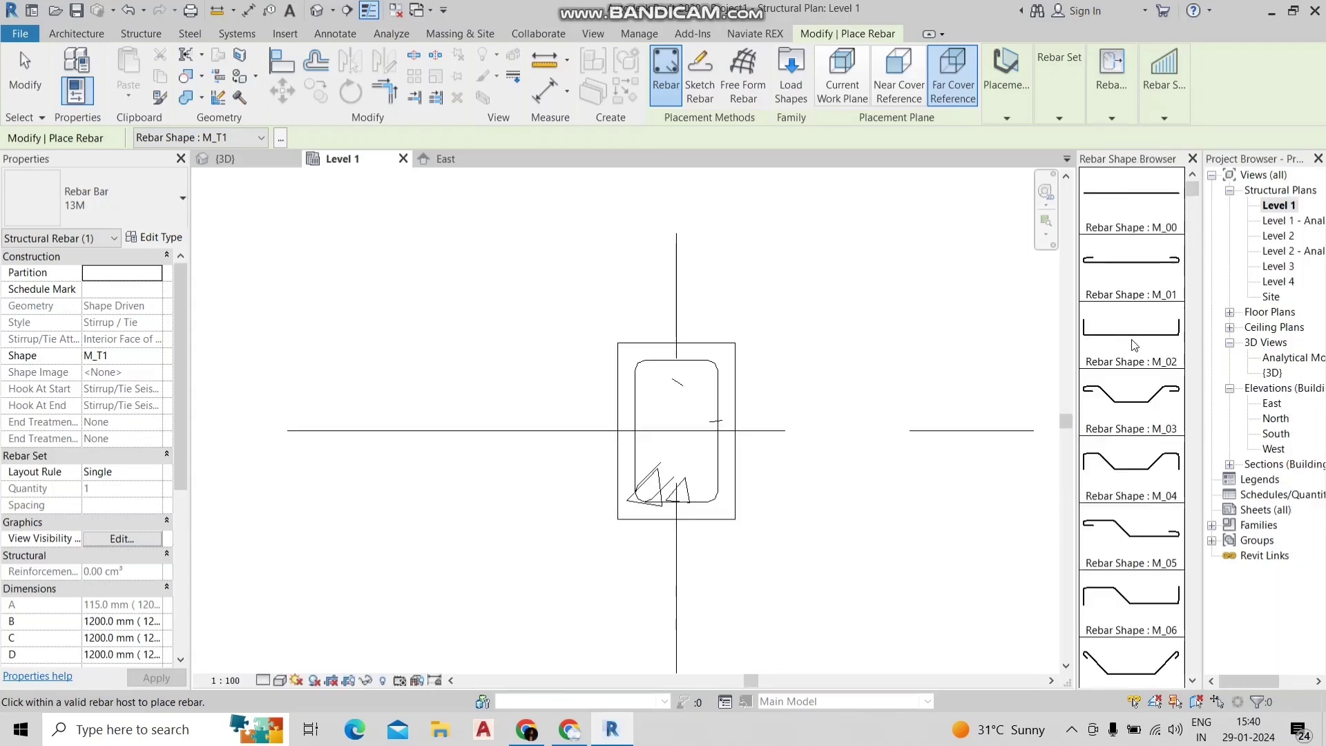
pyautogui.click(1131, 194)
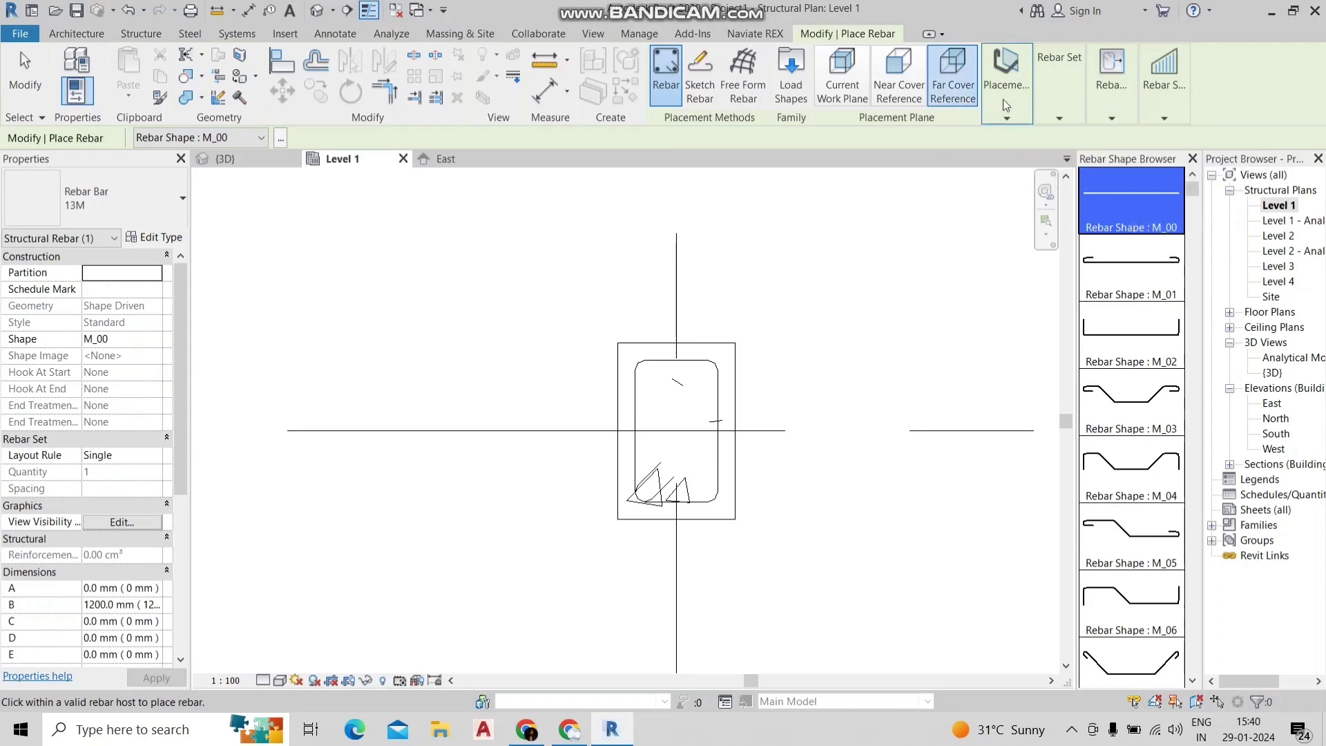
pyautogui.click(1014, 116)
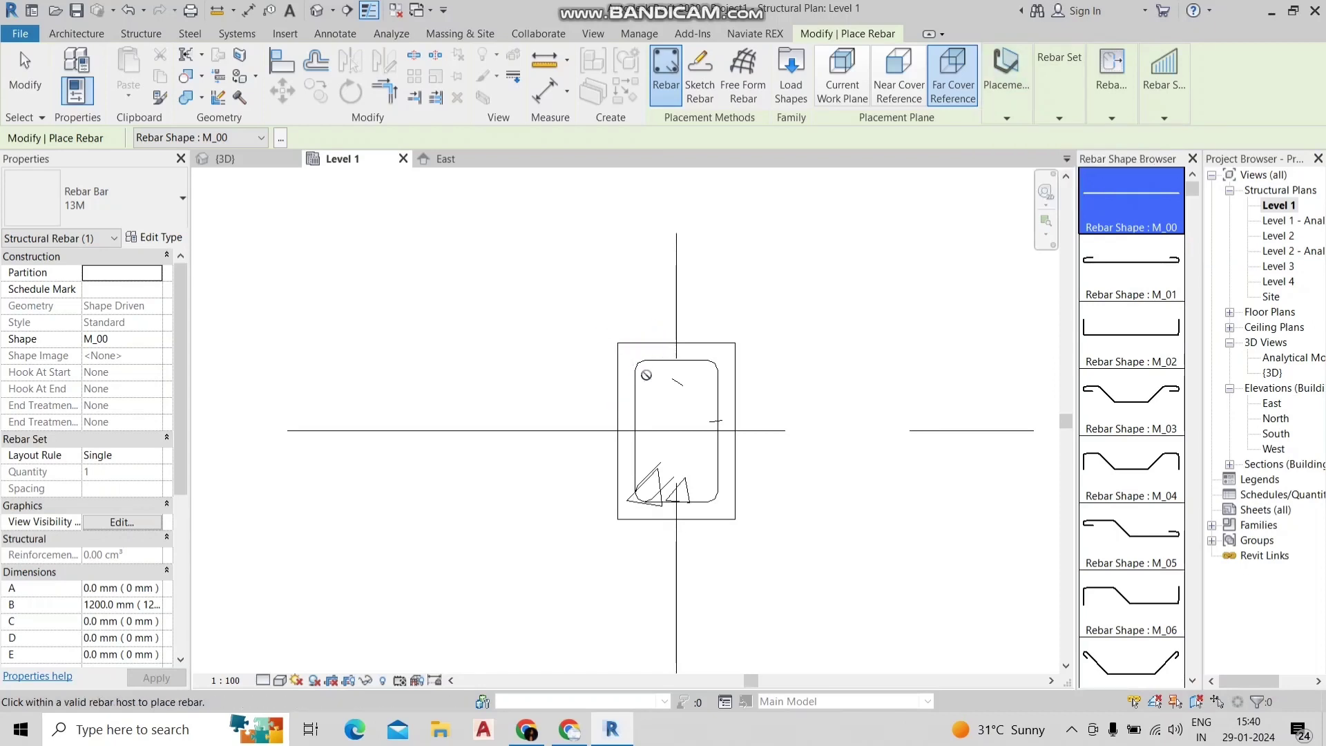
pyautogui.scroll(2, 650, 369)
pyautogui.scroll(2, 650, 370)
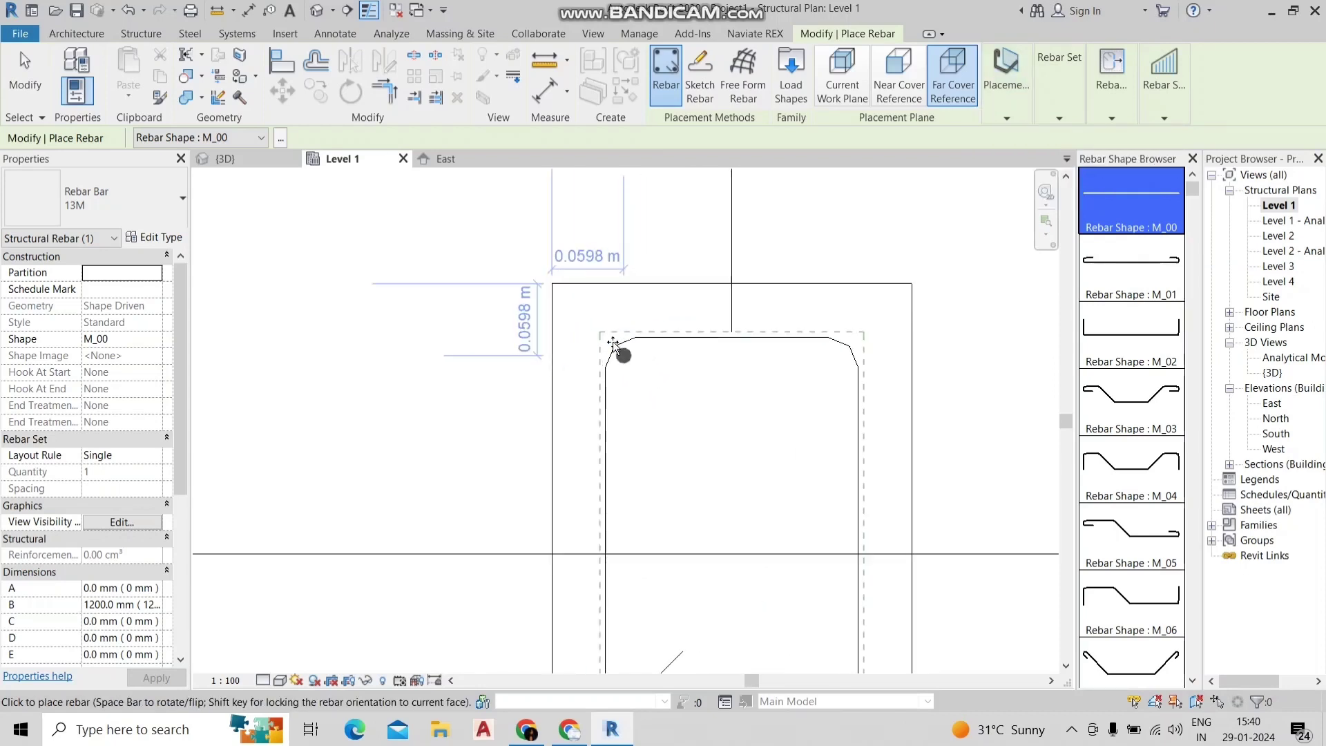
# - Place straight 13M vertical bars at the column corners and mid-sides
pyautogui.click(844, 343)
pyautogui.scroll(-1, 636, 532)
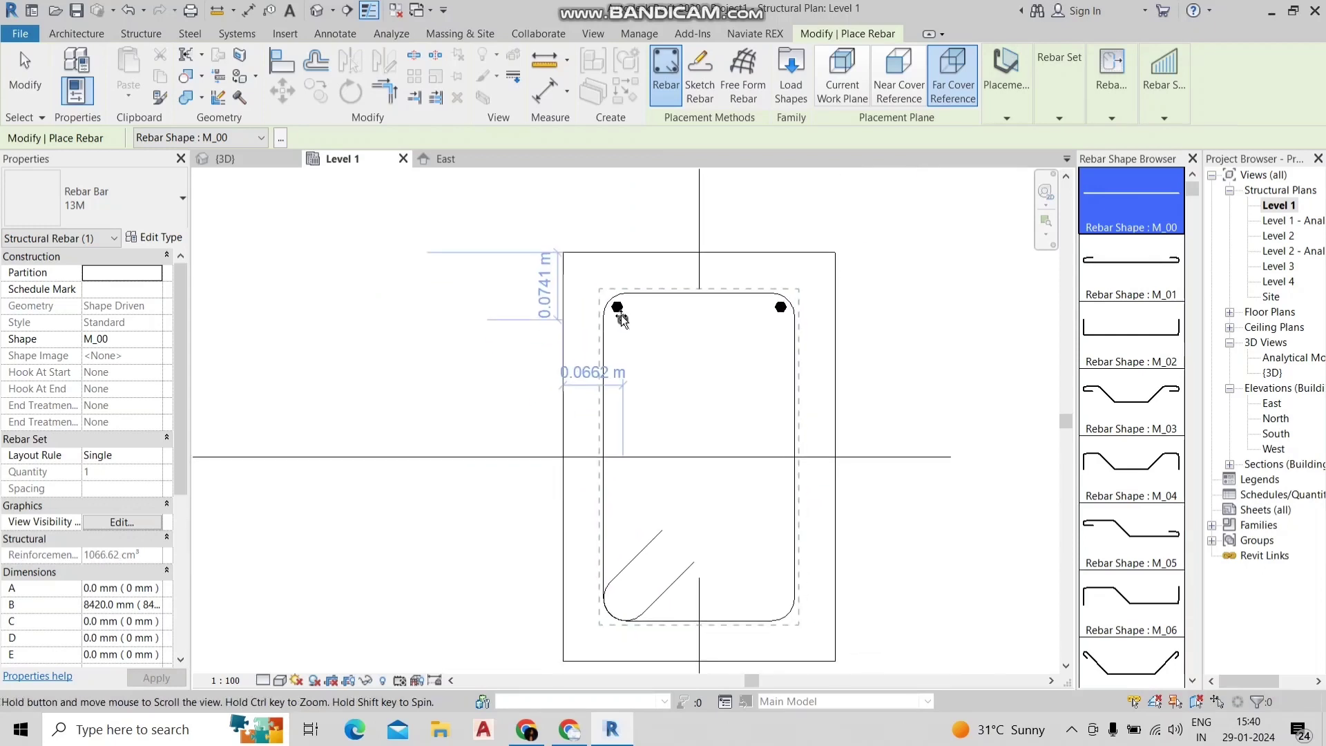
pyautogui.click(610, 453)
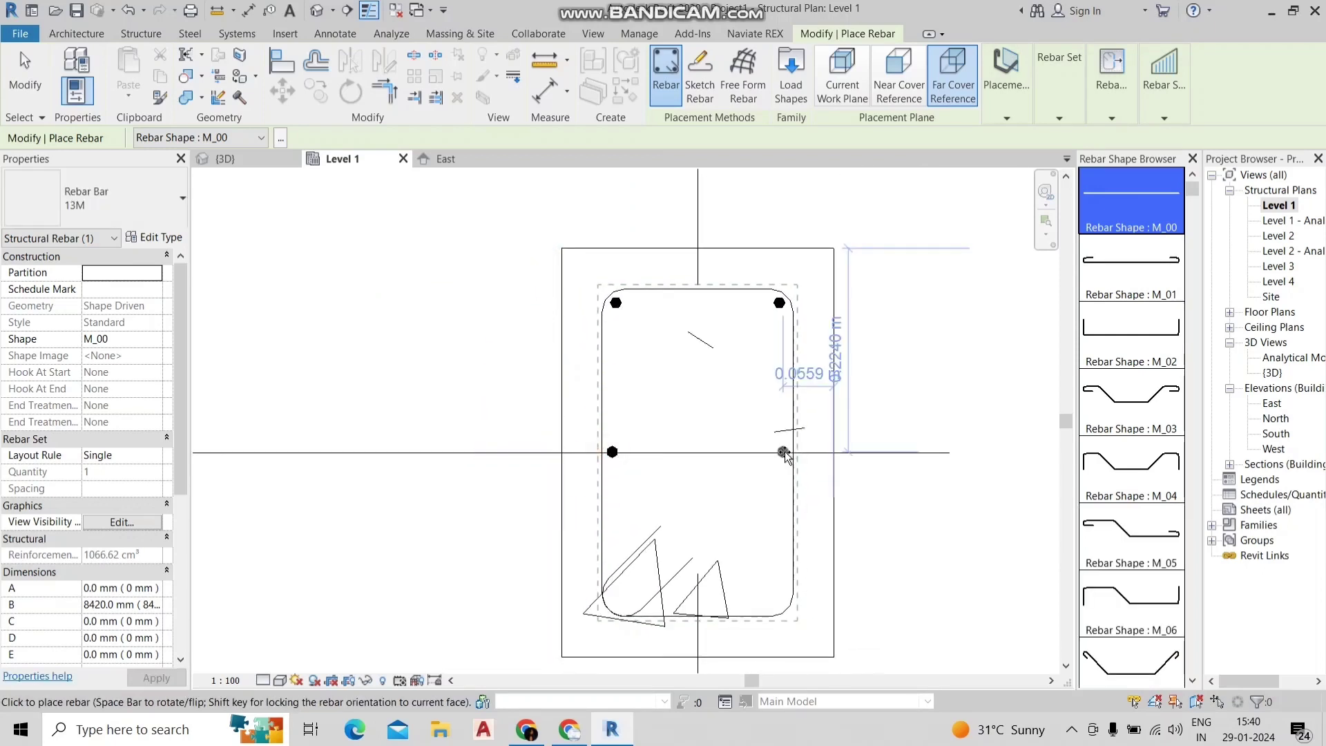
pyautogui.click(784, 453)
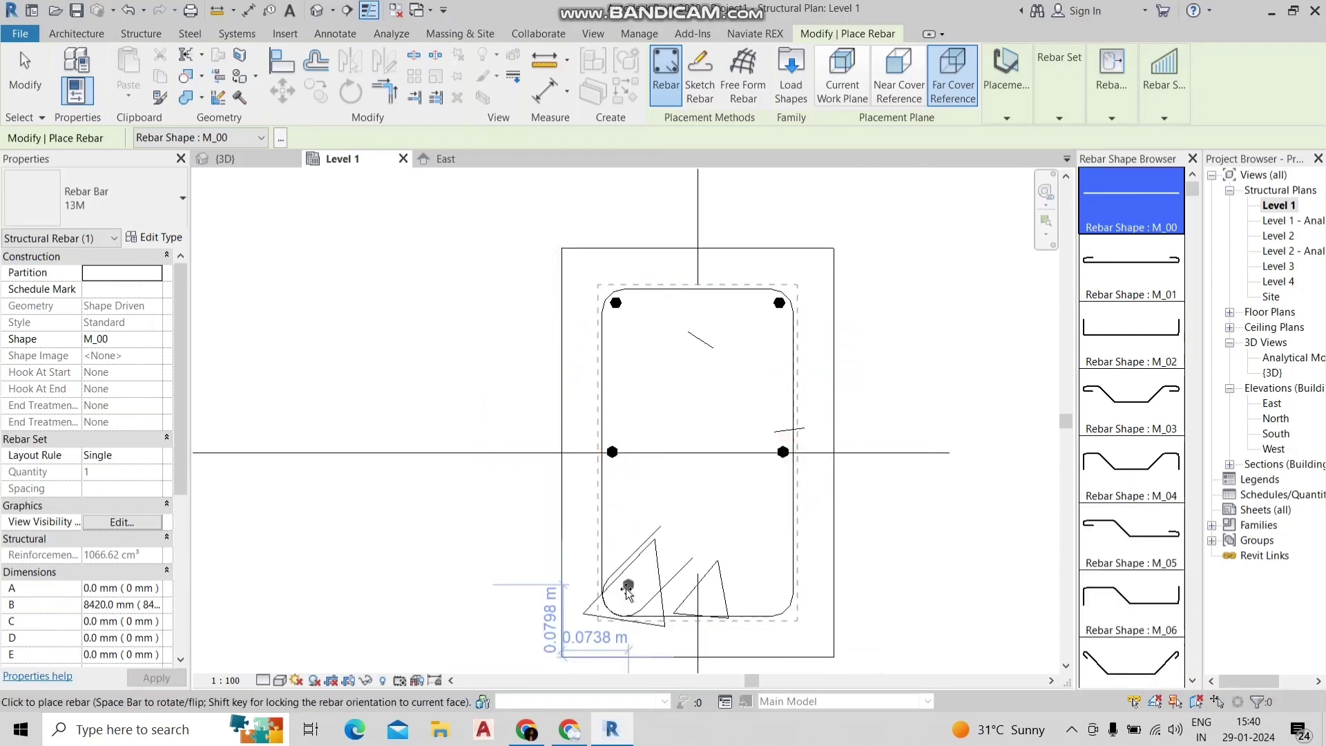
pyautogui.click(598, 615)
pyautogui.click(793, 611)
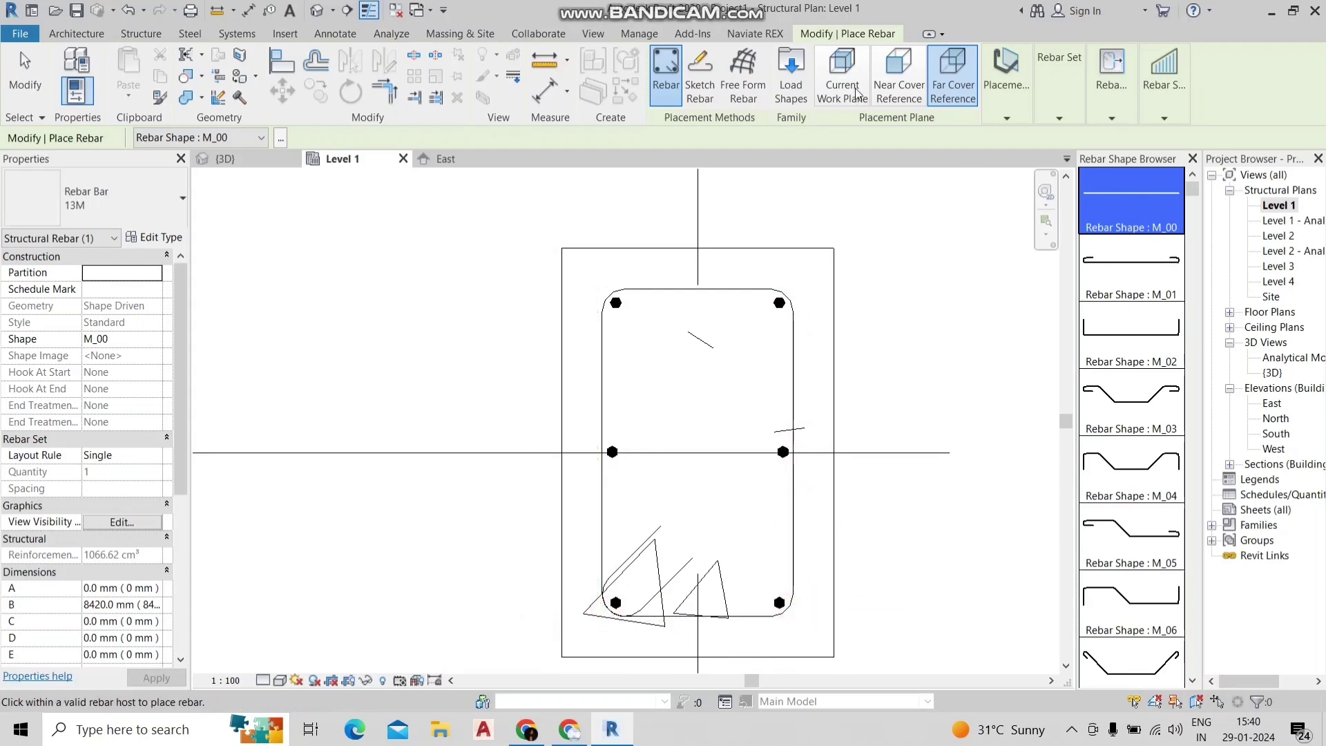
pyautogui.press('Escape')
pyautogui.press('Escape')
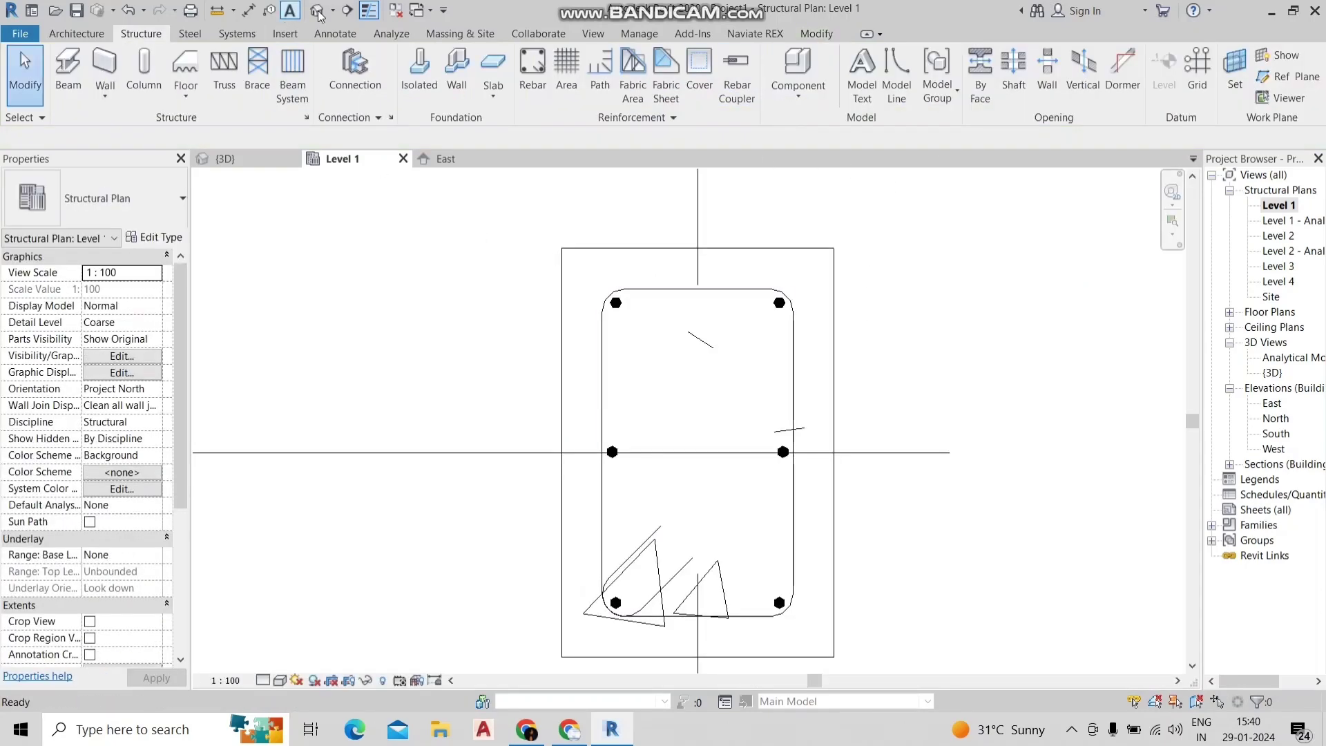
# - Switch to the 3D view and zoom in on the reinforced column
pyautogui.click(317, 9)
pyautogui.scroll(2, 481, 464)
pyautogui.scroll(2, 476, 453)
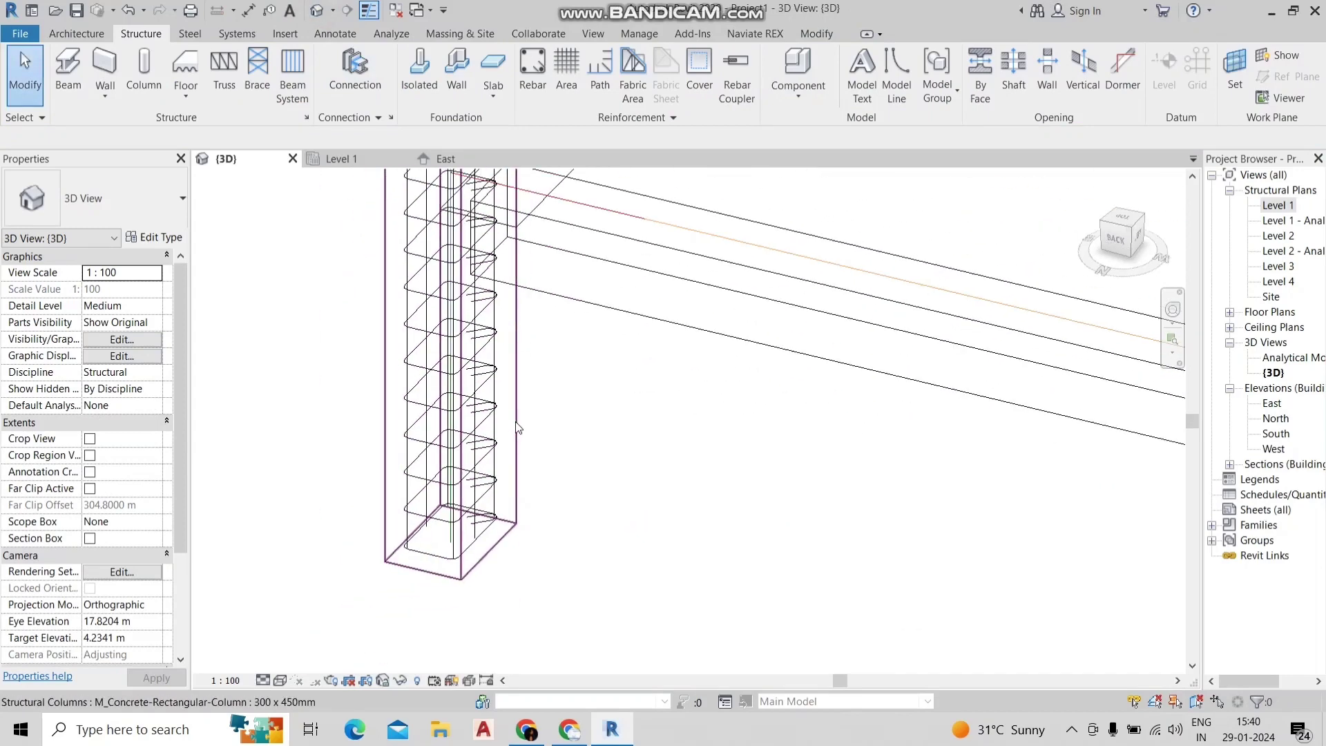
pyautogui.scroll(2, 470, 438)
pyautogui.scroll(2, 464, 427)
pyautogui.scroll(2, 464, 428)
pyautogui.scroll(2, 429, 385)
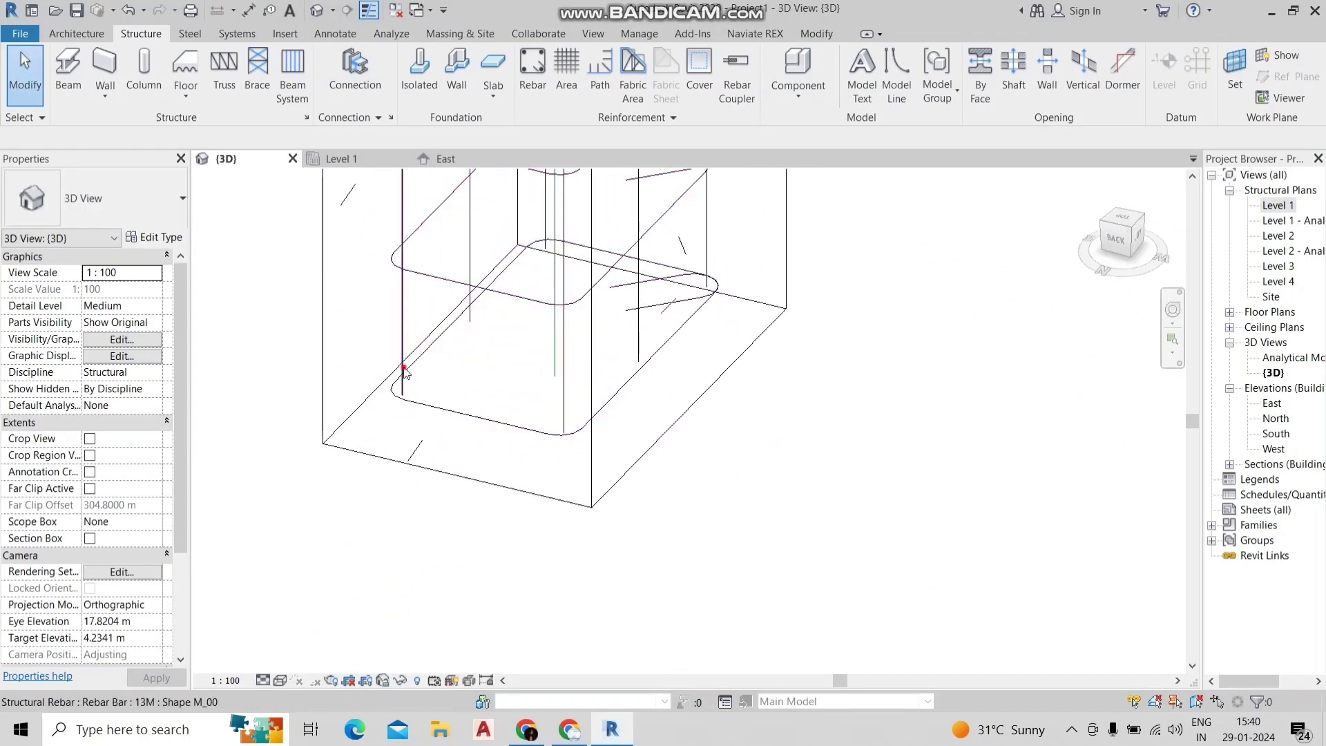
# - Inspect the longitudinal bars in the footing, leaving their bar size unchanged
pyautogui.click(403, 373)
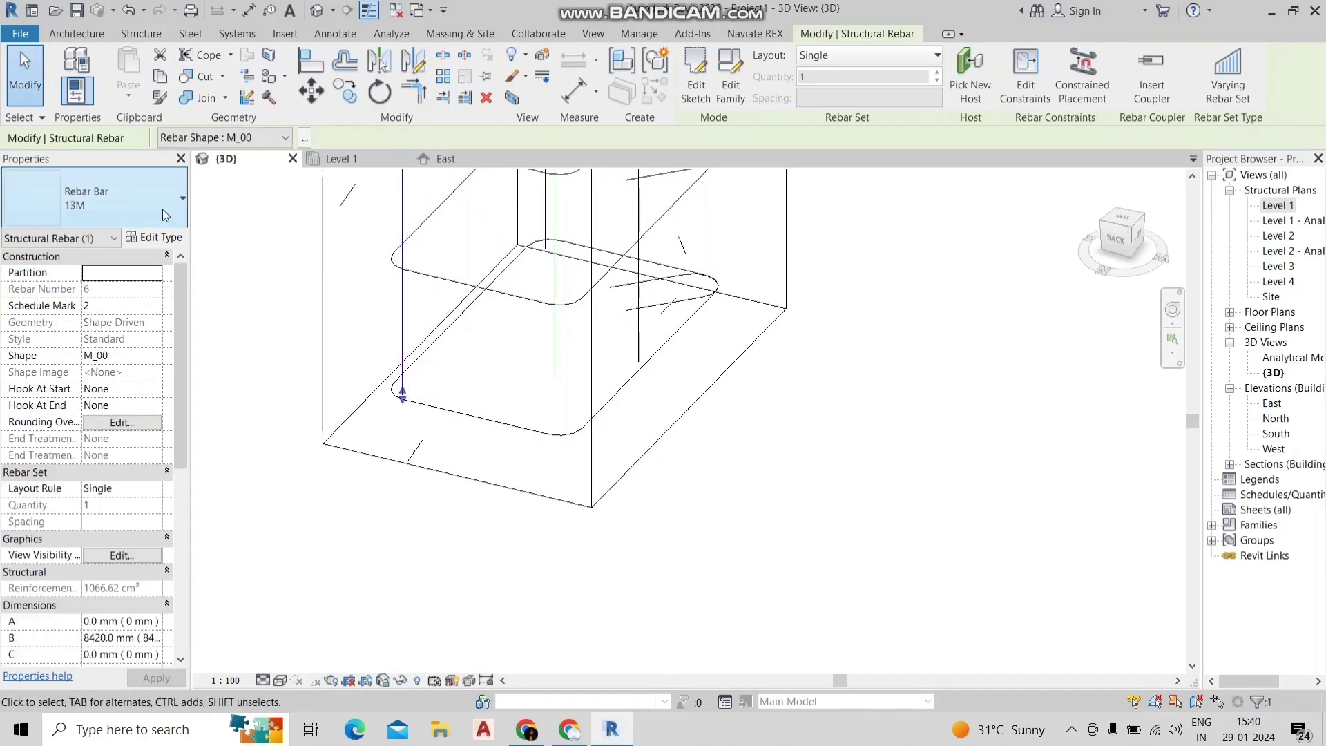
pyautogui.click(163, 210)
pyautogui.press('Escape')
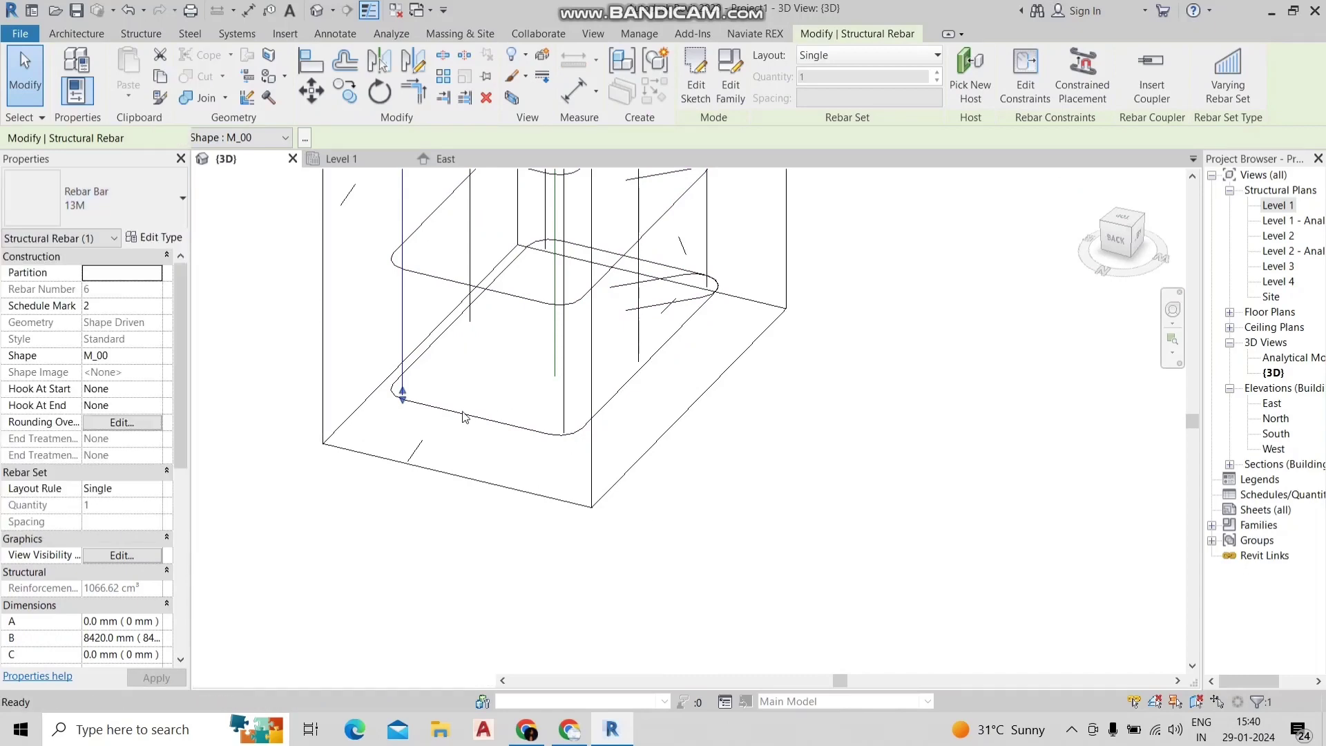
pyautogui.press('Escape')
pyautogui.click(462, 413)
pyautogui.press('Escape')
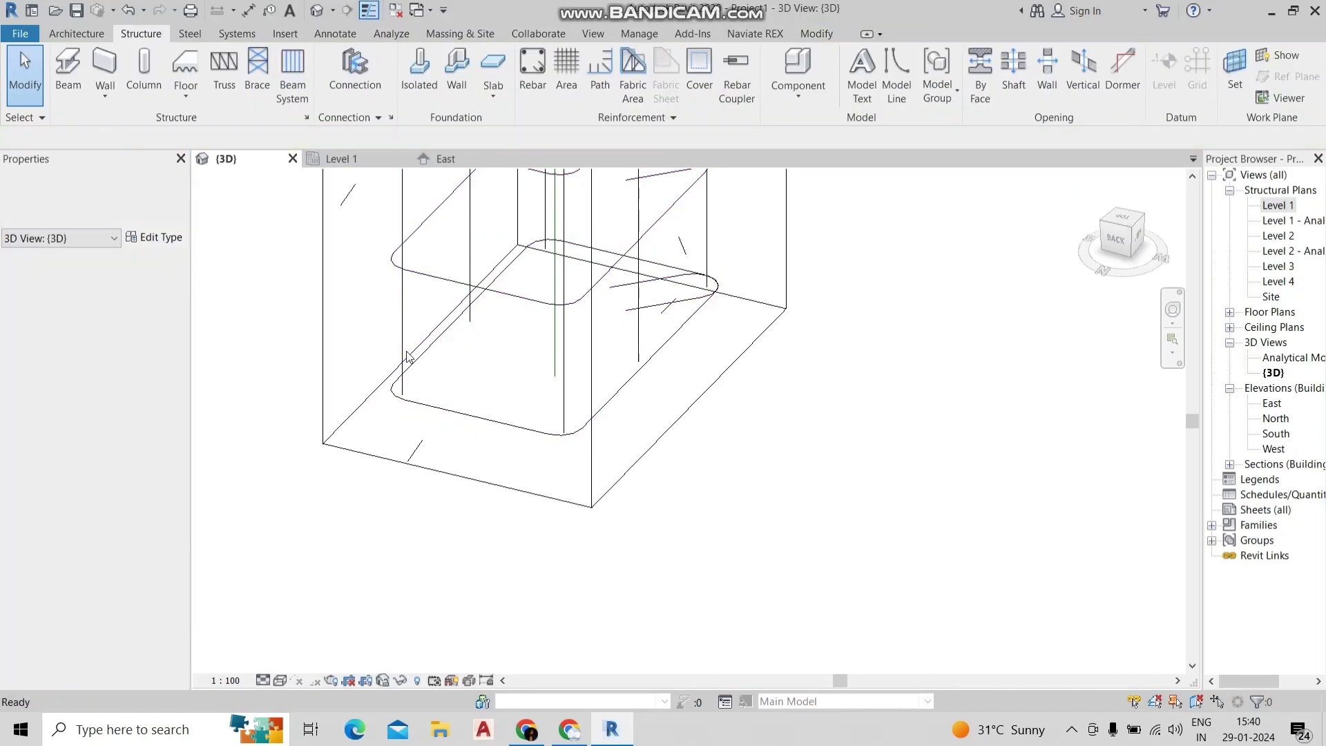
# - Override rebar projection lines to orange (RGB 255-128-000) in the 3D view
pyautogui.click(401, 343)
pyautogui.rightClick(401, 343)
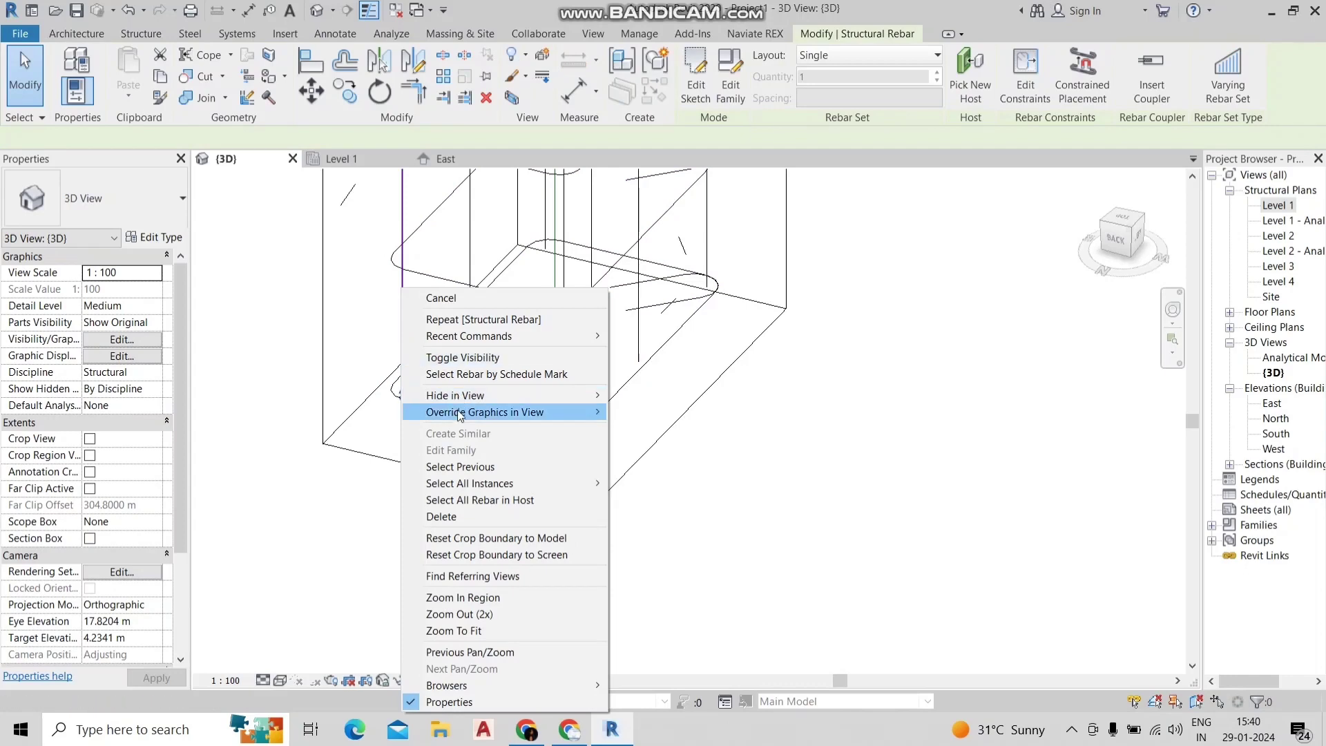
pyautogui.click(650, 429)
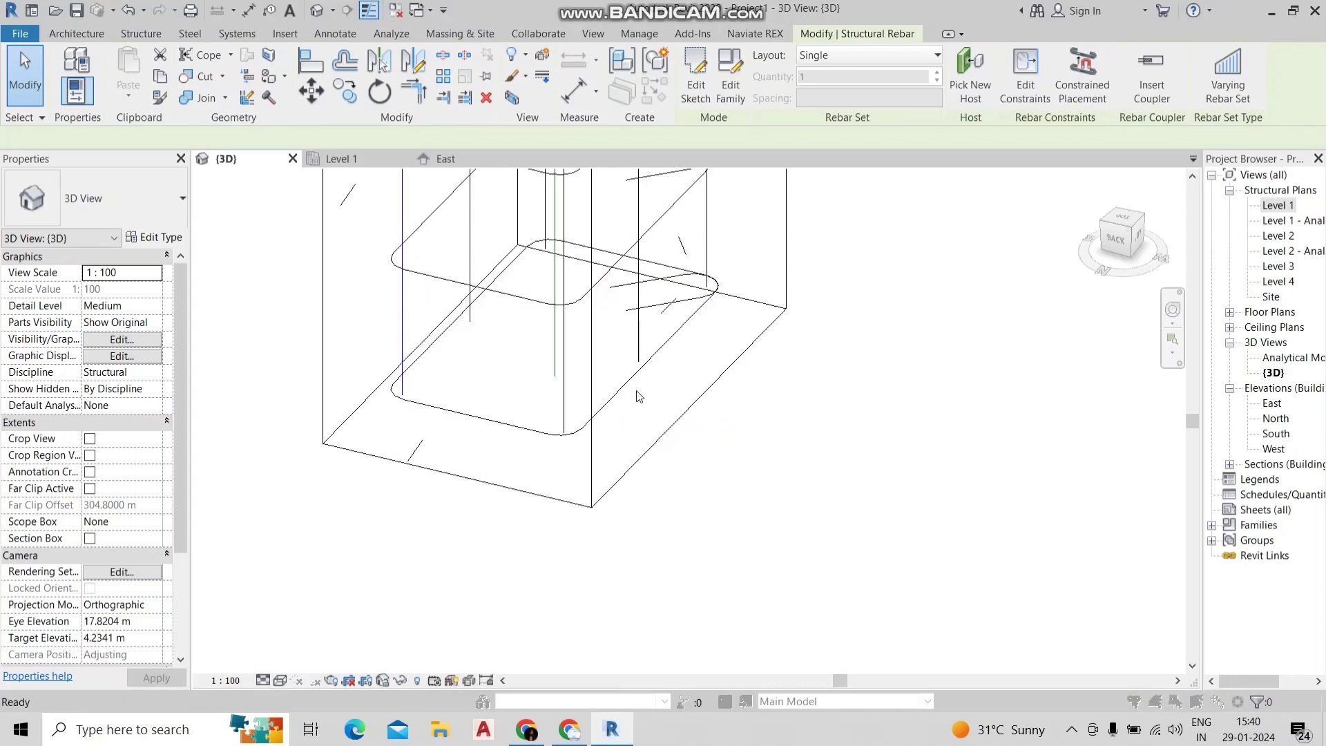
pyautogui.click(531, 141)
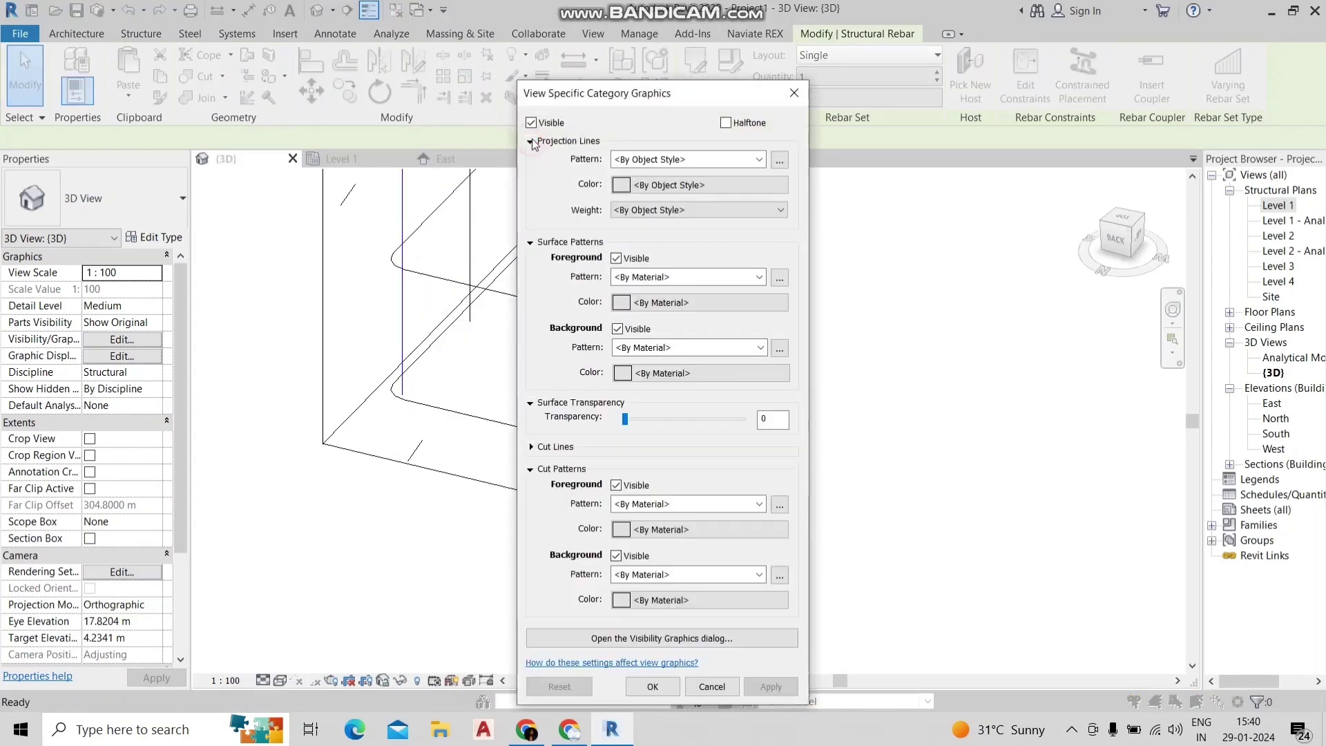
pyautogui.click(636, 183)
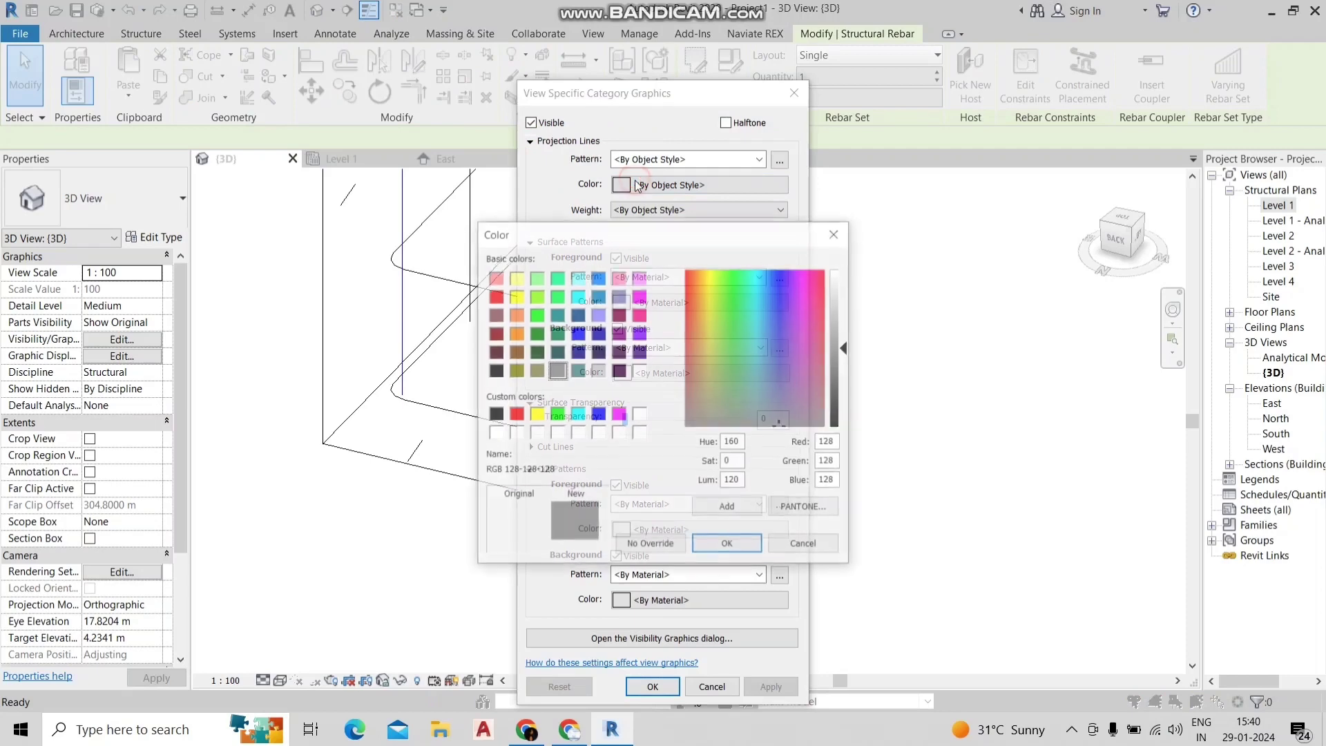
pyautogui.click(516, 333)
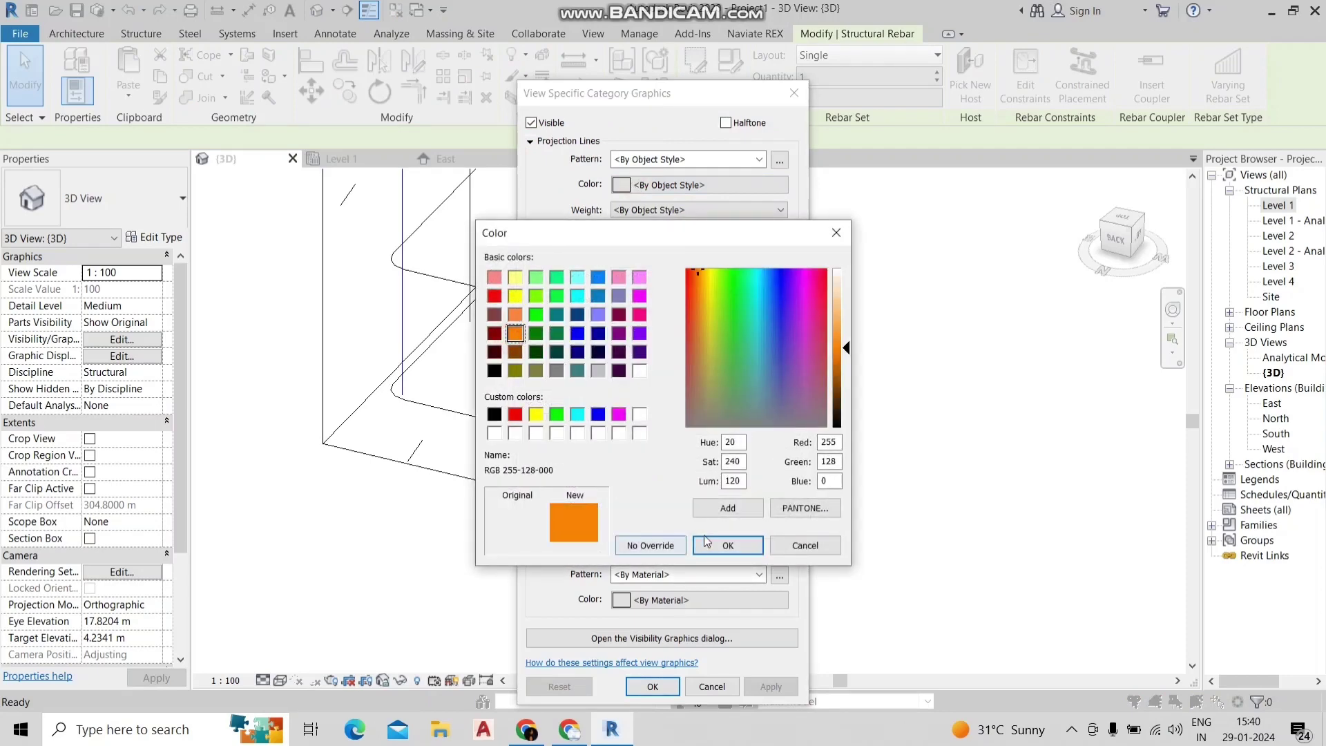
pyautogui.click(721, 553)
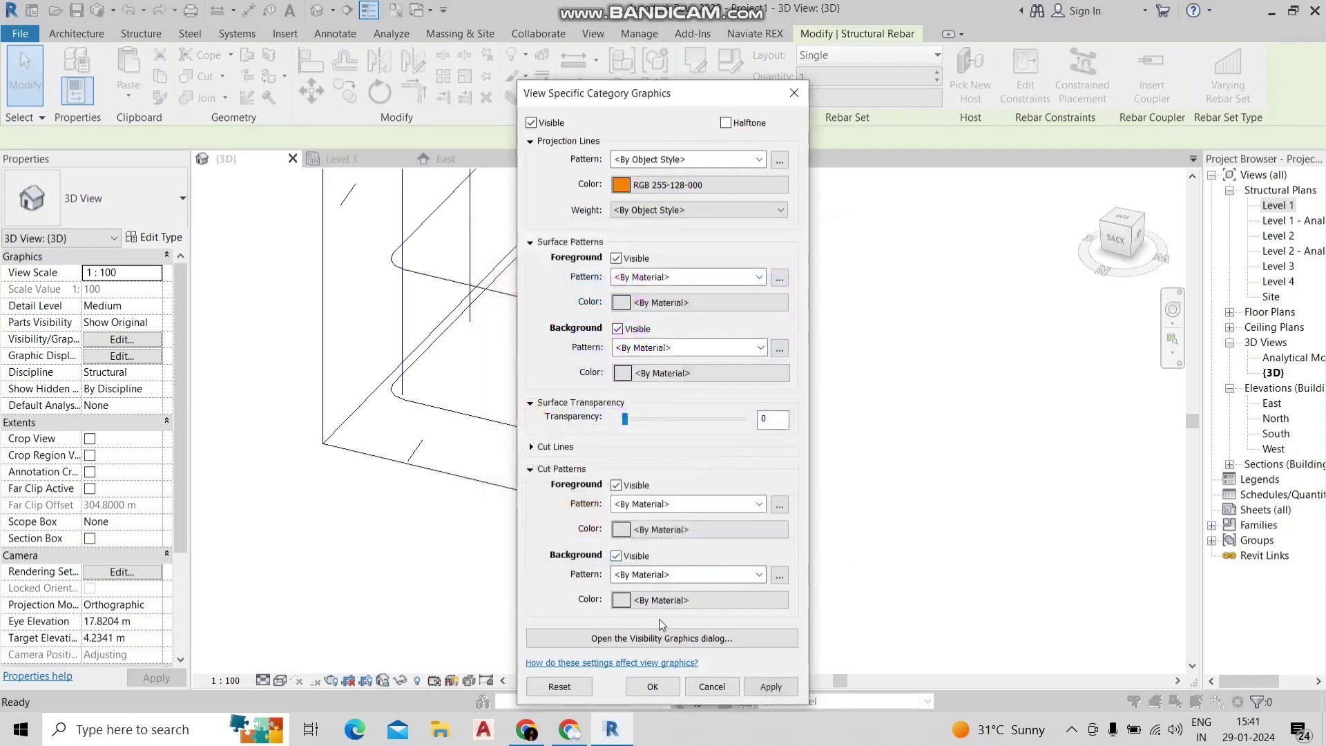
pyautogui.click(772, 687)
pyautogui.click(646, 687)
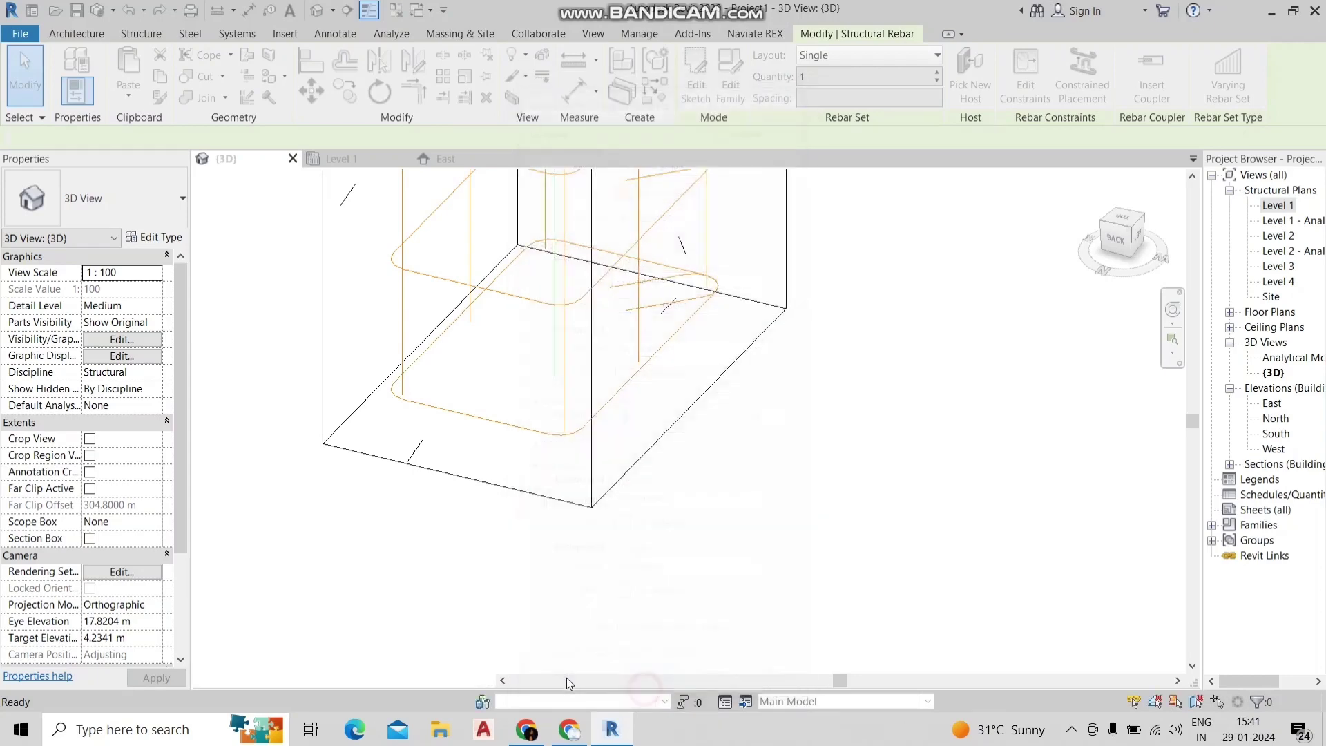
pyautogui.click(573, 570)
# - Open the Level 1 plan and bring more grid intersections into view
pyautogui.scroll(-2, 597, 558)
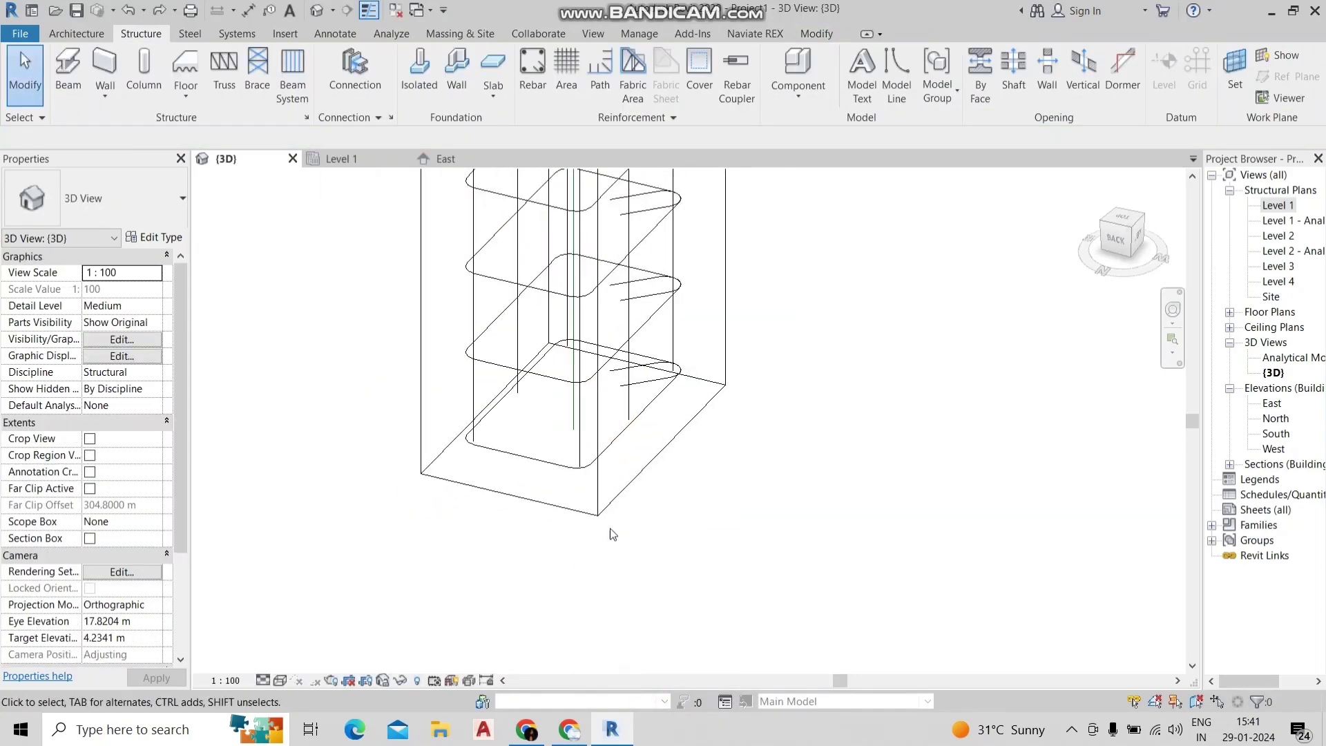
pyautogui.moveTo(607, 532); pyautogui.dragTo(691, 566, button='middle')
pyautogui.scroll(3, 622, 484)
pyautogui.doubleClick(1285, 205)
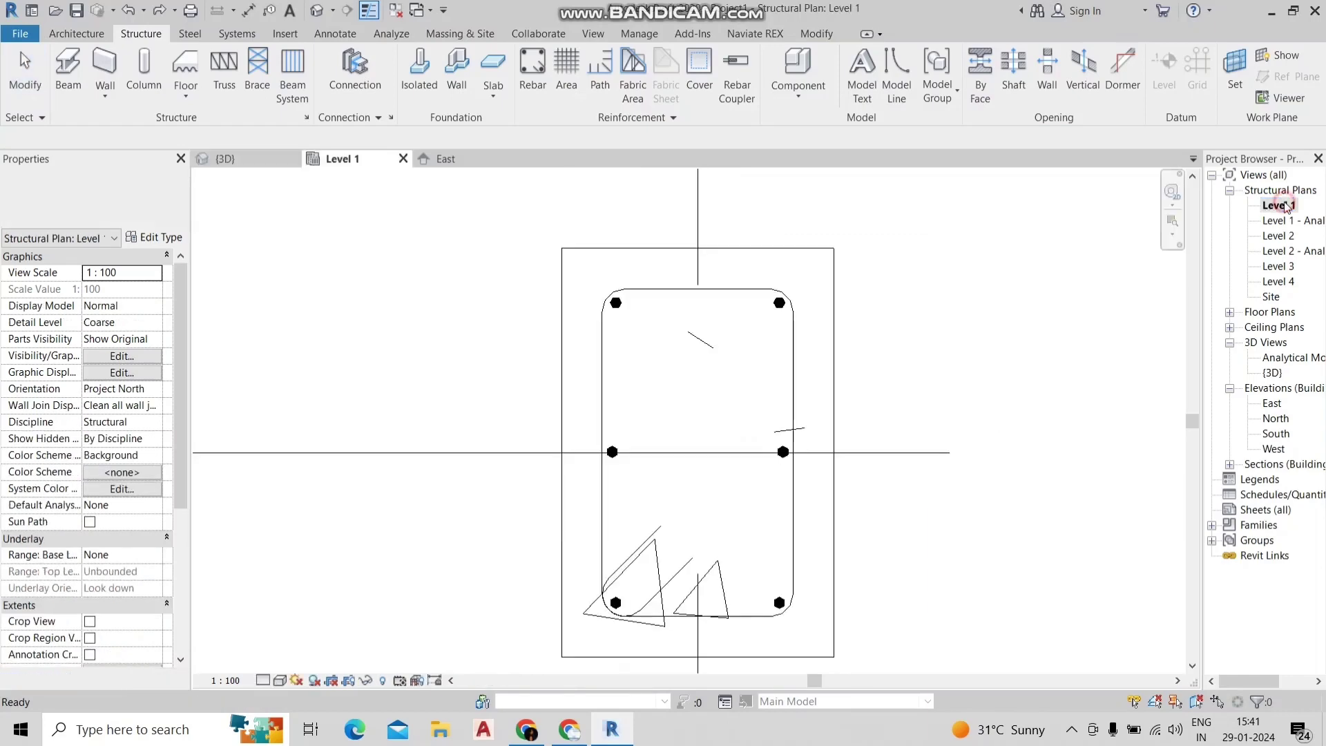
pyautogui.scroll(-2, 711, 448)
pyautogui.scroll(-3, 711, 448)
pyautogui.scroll(-2, 712, 448)
pyautogui.scroll(-2, 711, 447)
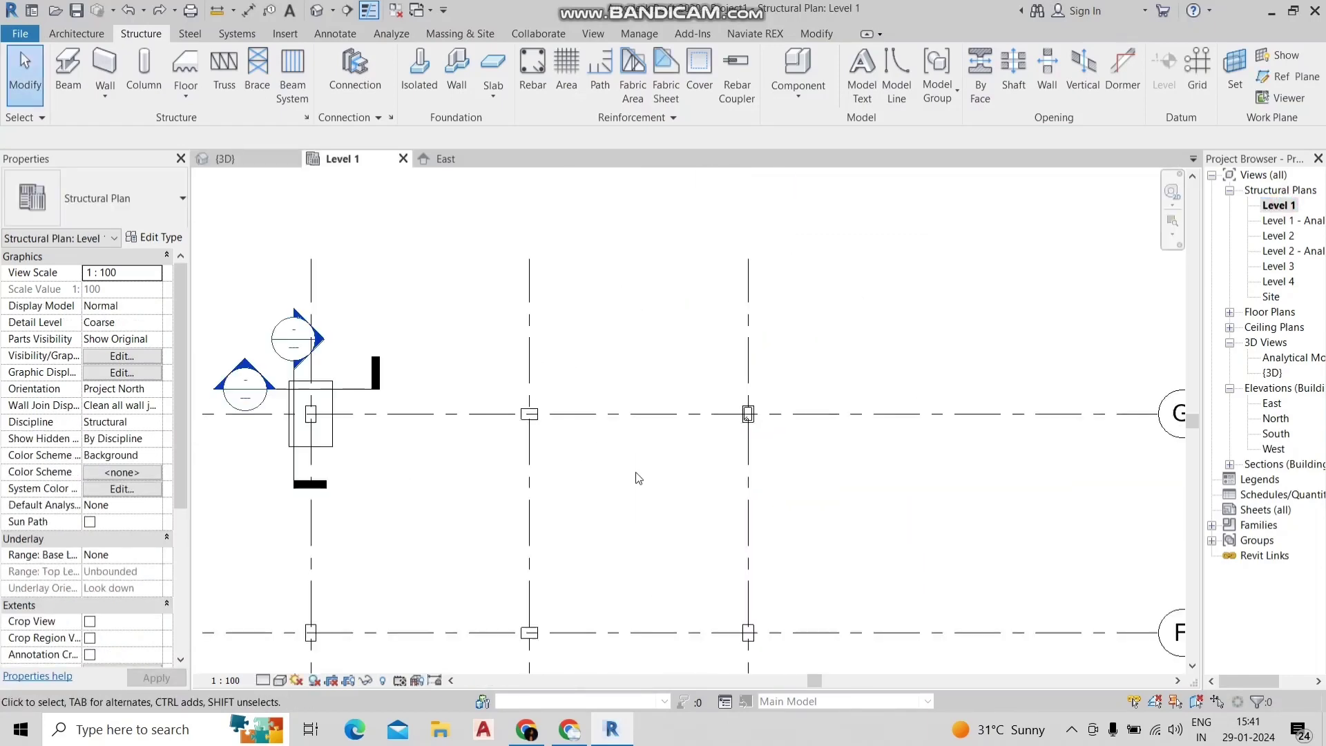
pyautogui.moveTo(633, 474); pyautogui.dragTo(663, 424, button='middle')
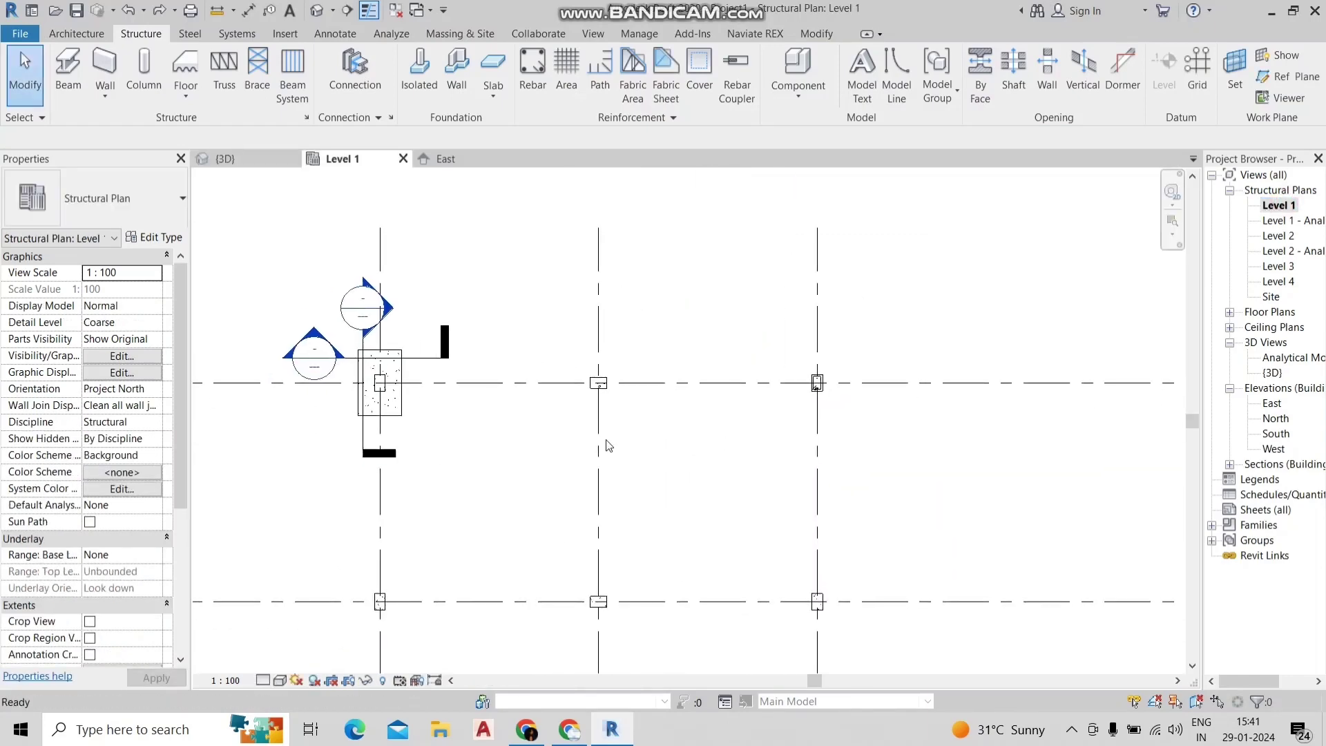
# - Select the column and its seven rebars, confirming all eight elements with Filter
pyautogui.click(385, 384)
pyautogui.click(631, 376)
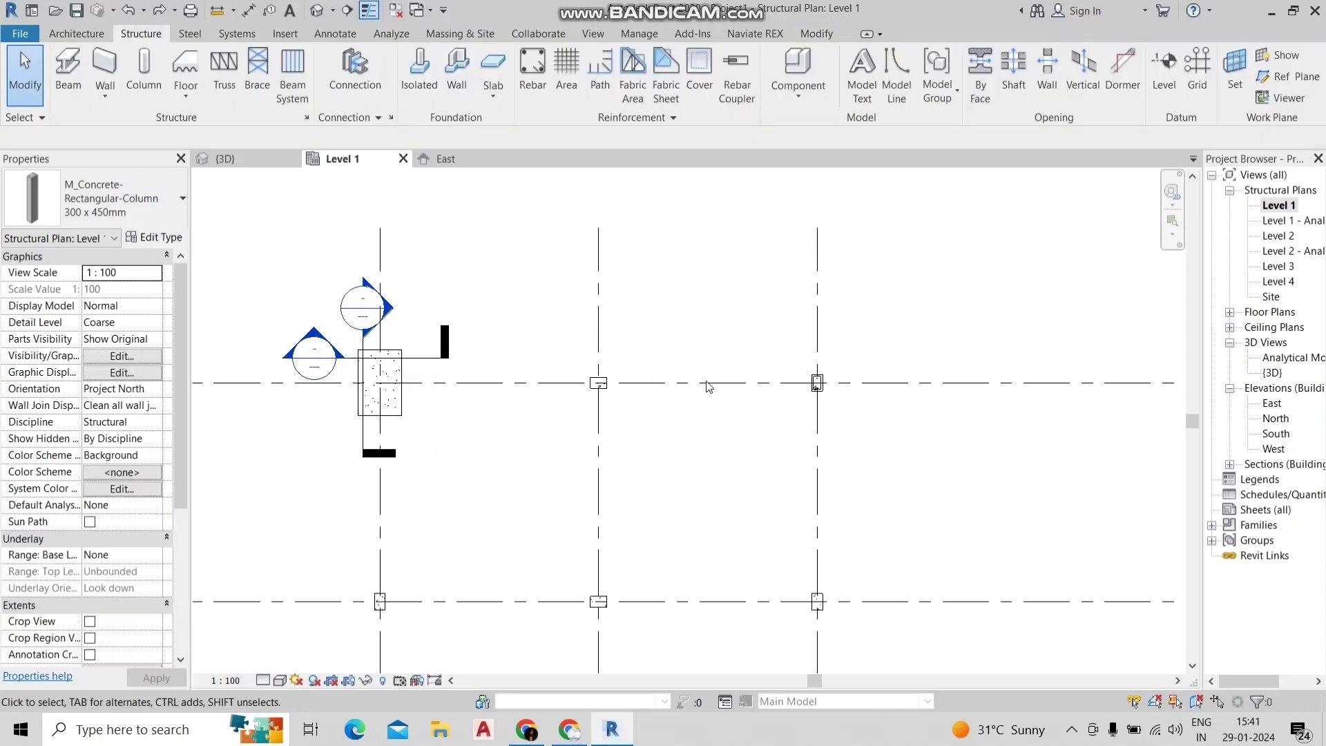
pyautogui.moveTo(788, 335); pyautogui.dragTo(839, 417)
pyautogui.click(695, 72)
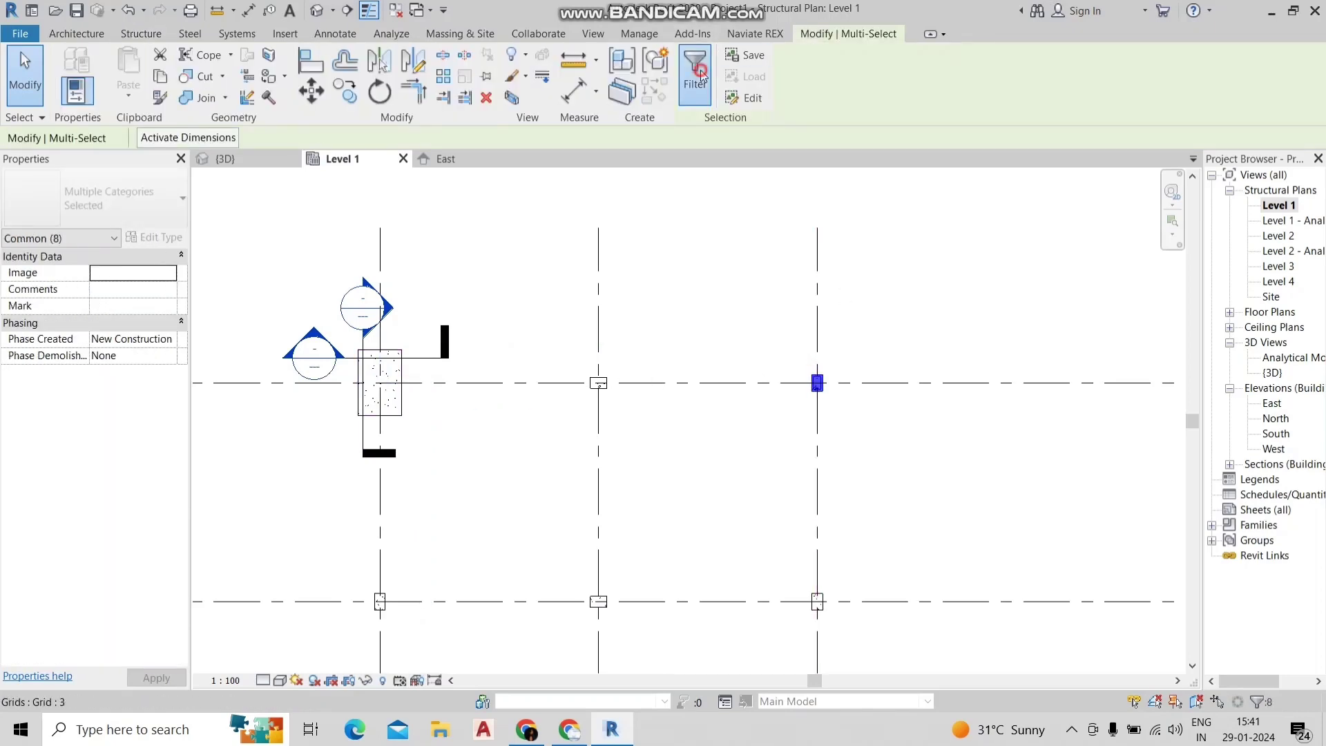
pyautogui.click(625, 492)
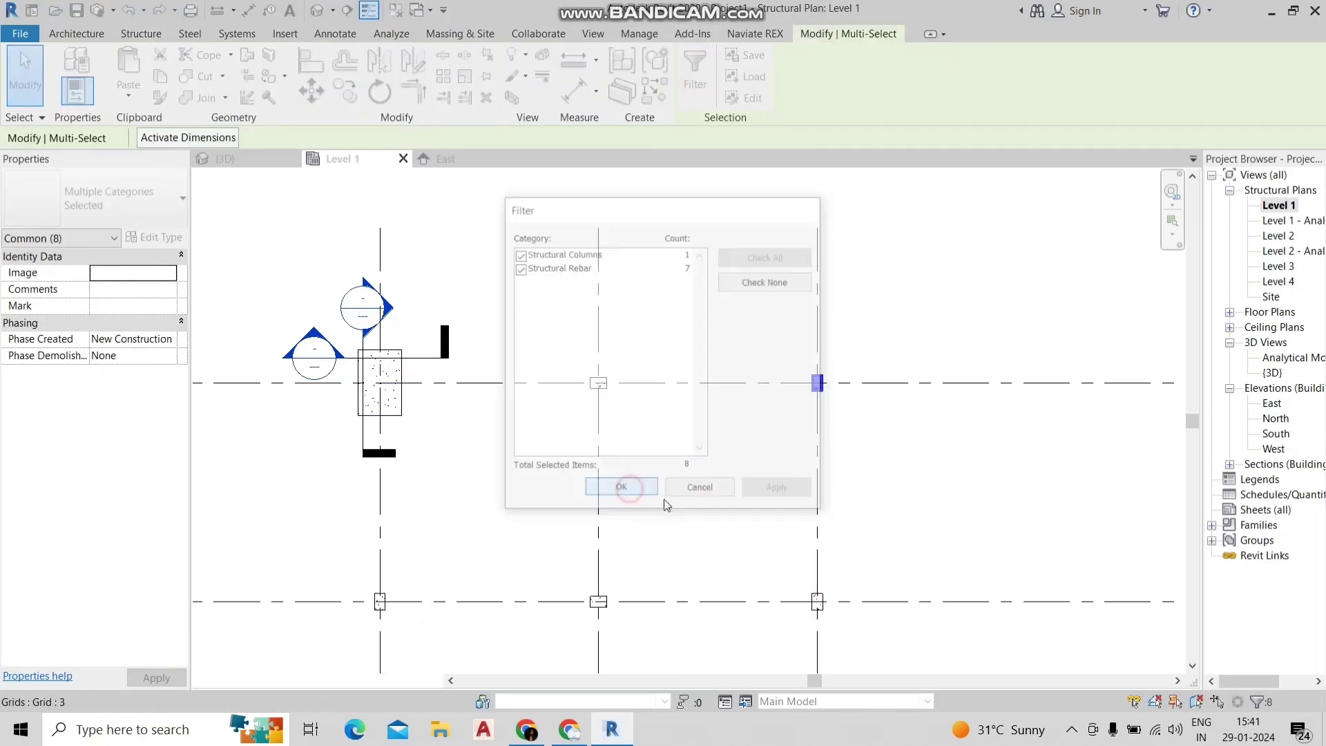
# - Copy the column and rebar 10 m from the column midpoint to the footing midpoint
pyautogui.click(359, 98)
pyautogui.scroll(2, 751, 426)
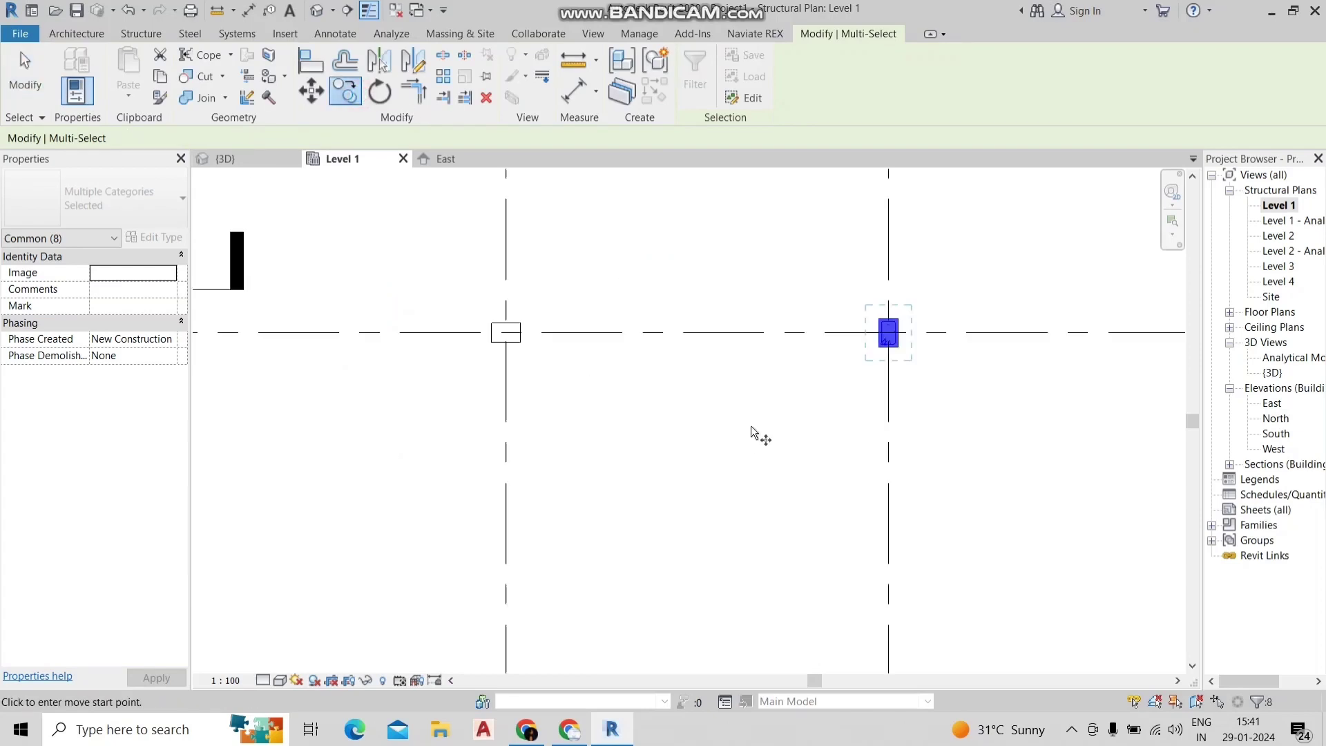
pyautogui.scroll(2, 844, 357)
pyautogui.scroll(2, 760, 461)
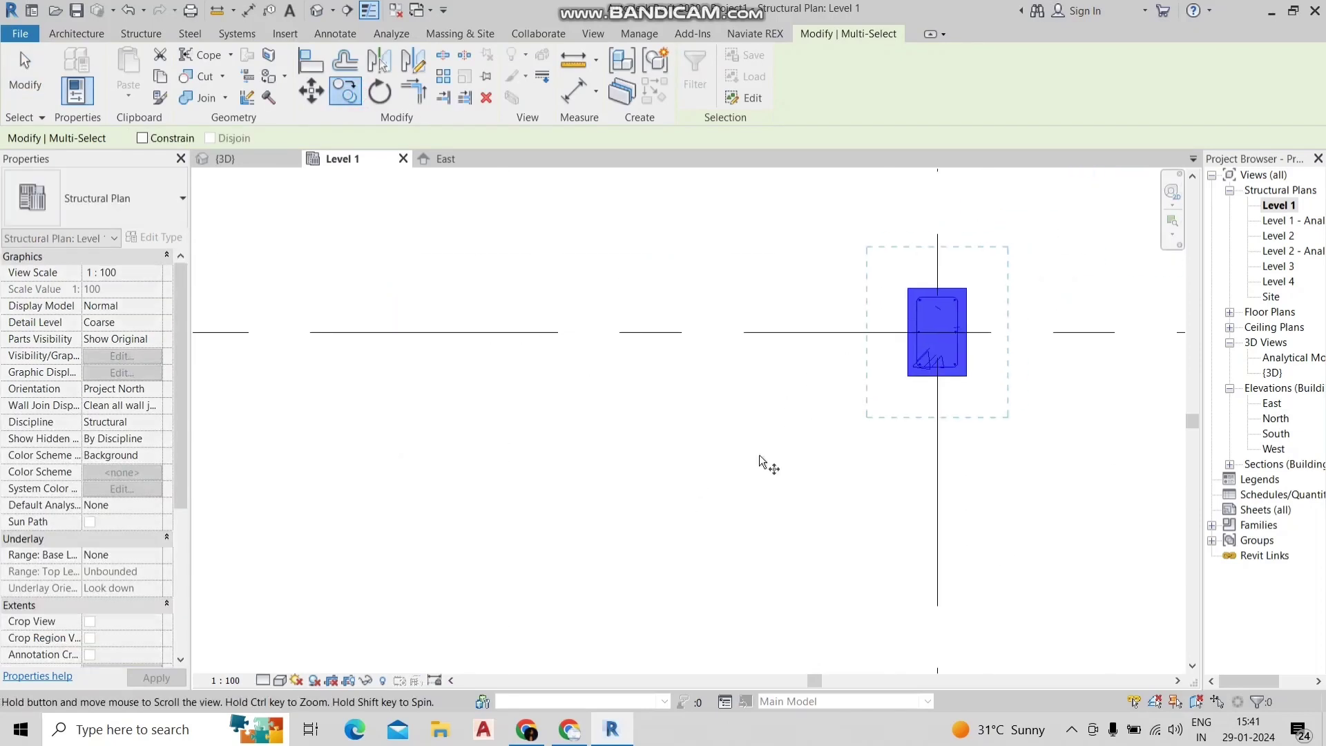
pyautogui.click(938, 335)
pyautogui.scroll(-2, 539, 399)
pyautogui.scroll(2, 621, 376)
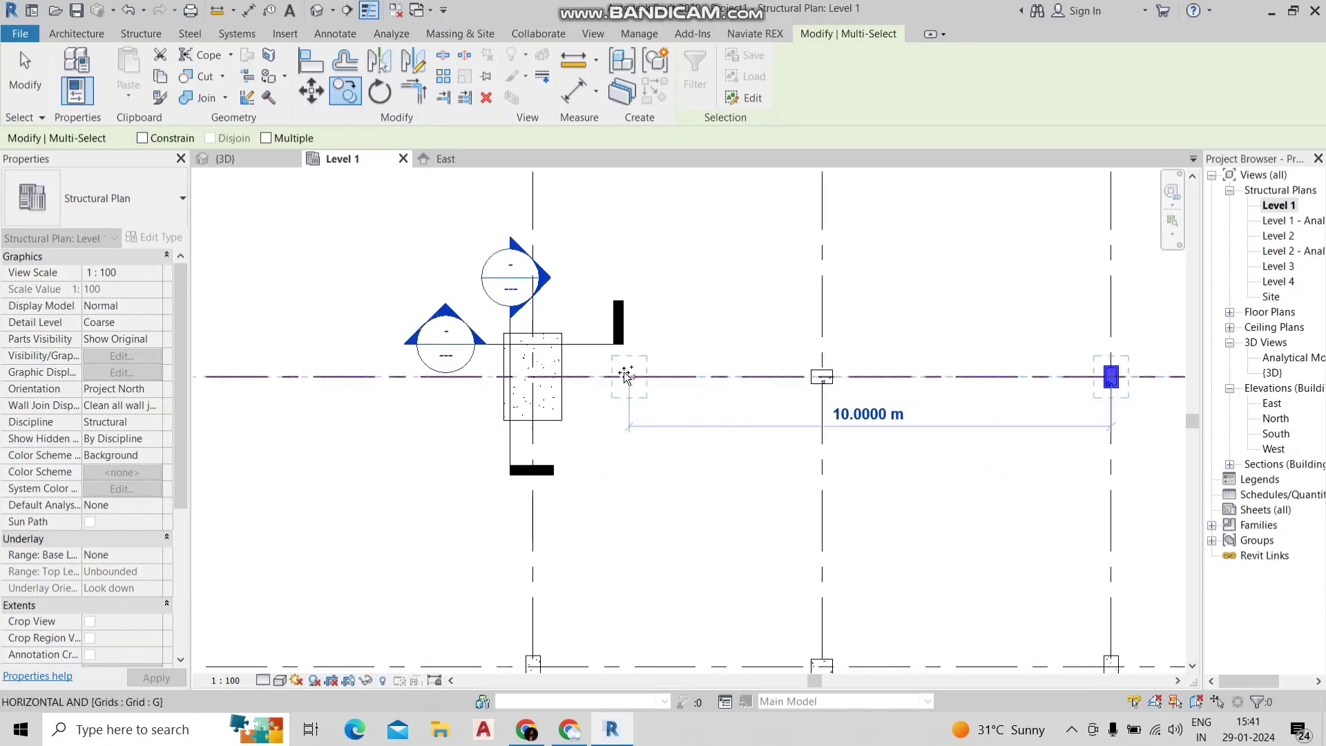
pyautogui.scroll(2, 504, 379)
pyautogui.scroll(2, 427, 366)
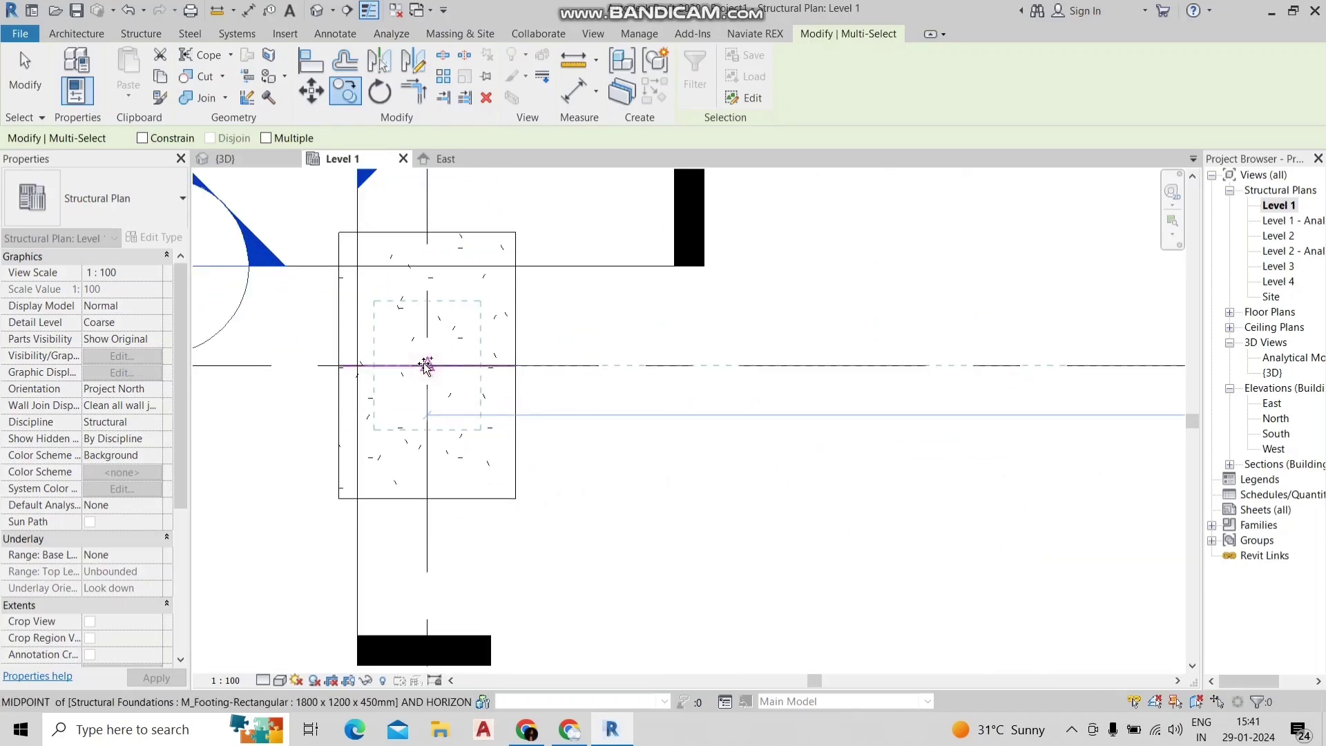
pyautogui.click(424, 364)
pyautogui.press('Escape')
# - Review the footing and column rebar in the default 3D view
pyautogui.click(318, 9)
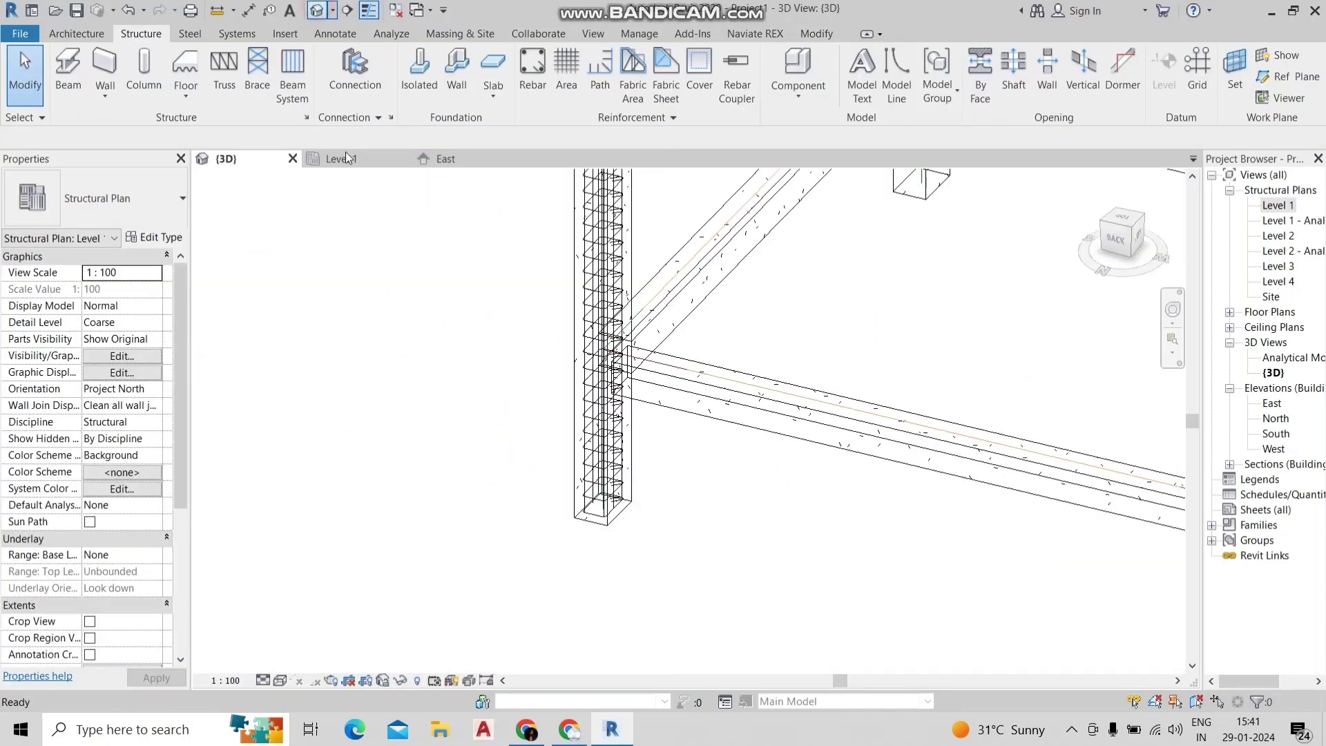
pyautogui.moveTo(338, 449)
pyautogui.mouseDown(button='middle')
pyautogui.moveTo(566, 453)
pyautogui.moveTo(604, 400)
pyautogui.mouseUp(button='middle')
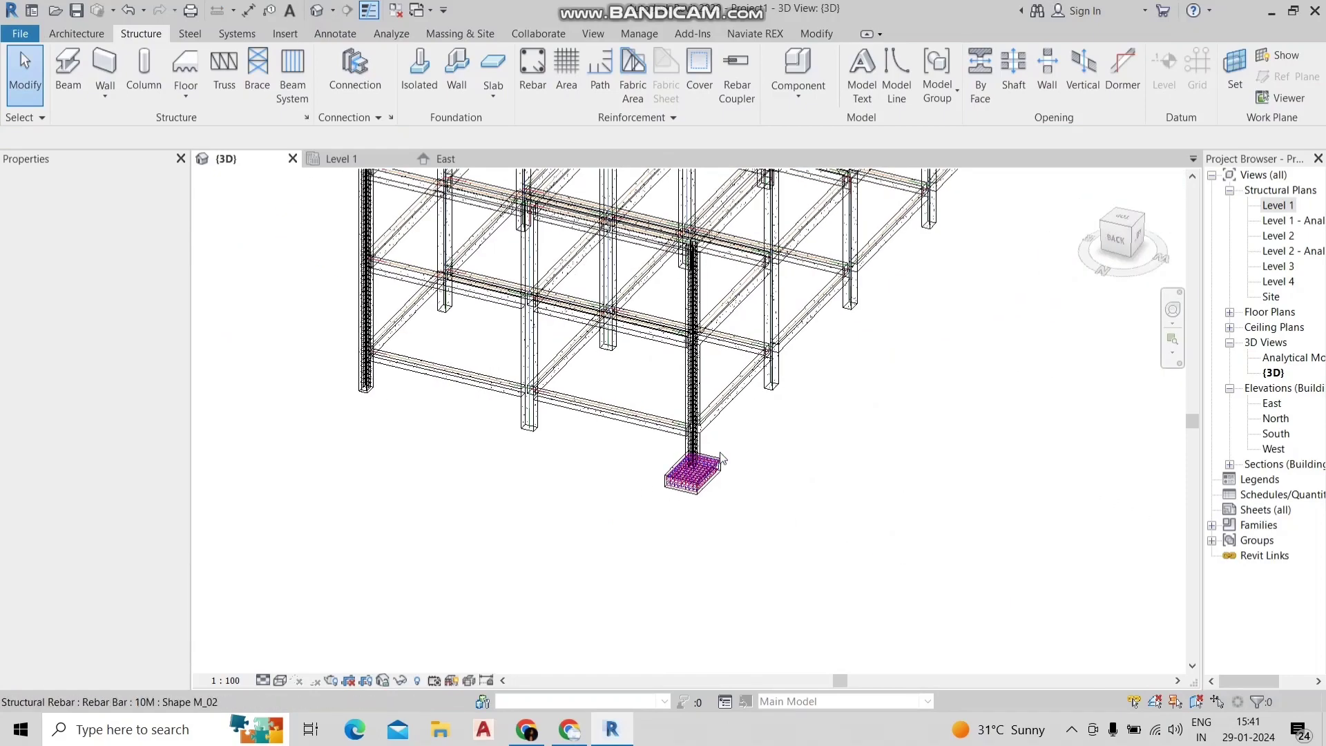
pyautogui.scroll(3, 604, 401)
pyautogui.scroll(2, 604, 401)
pyautogui.scroll(1, 603, 400)
pyautogui.scroll(-2, 603, 401)
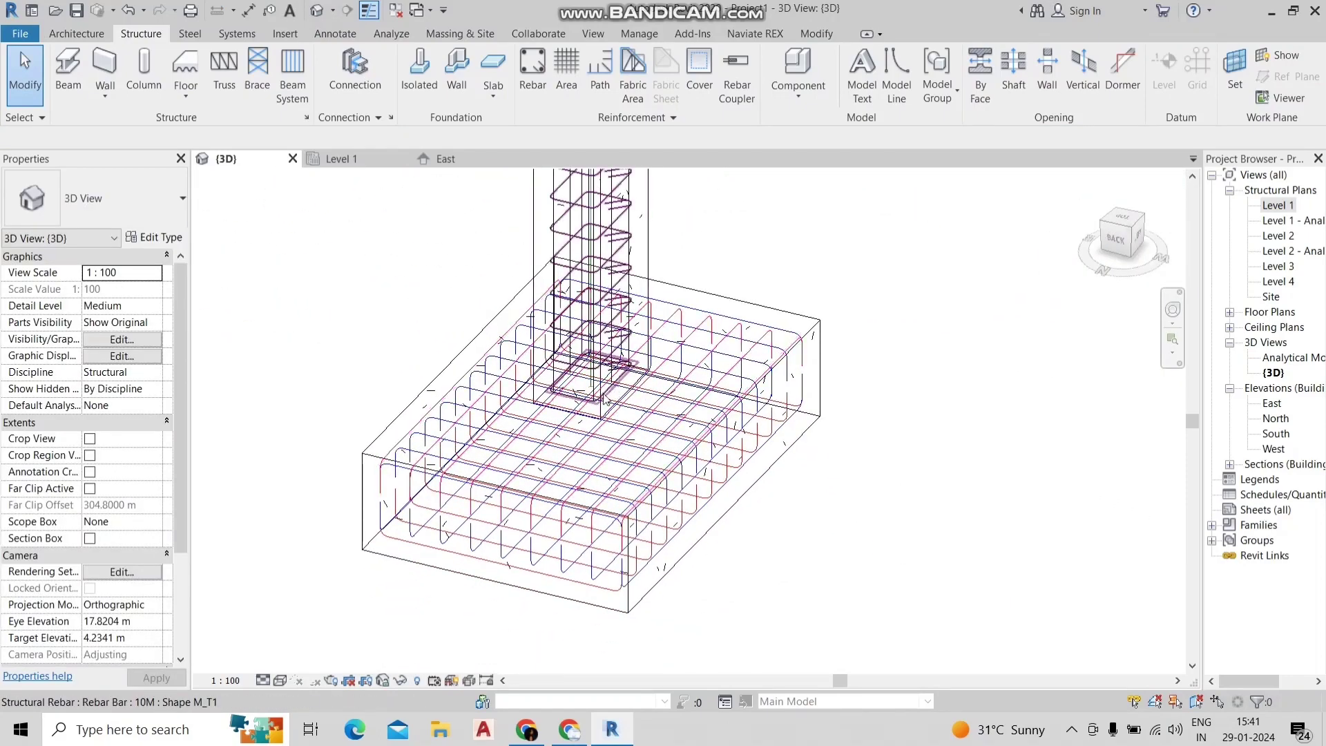
pyautogui.scroll(1, 598, 404)
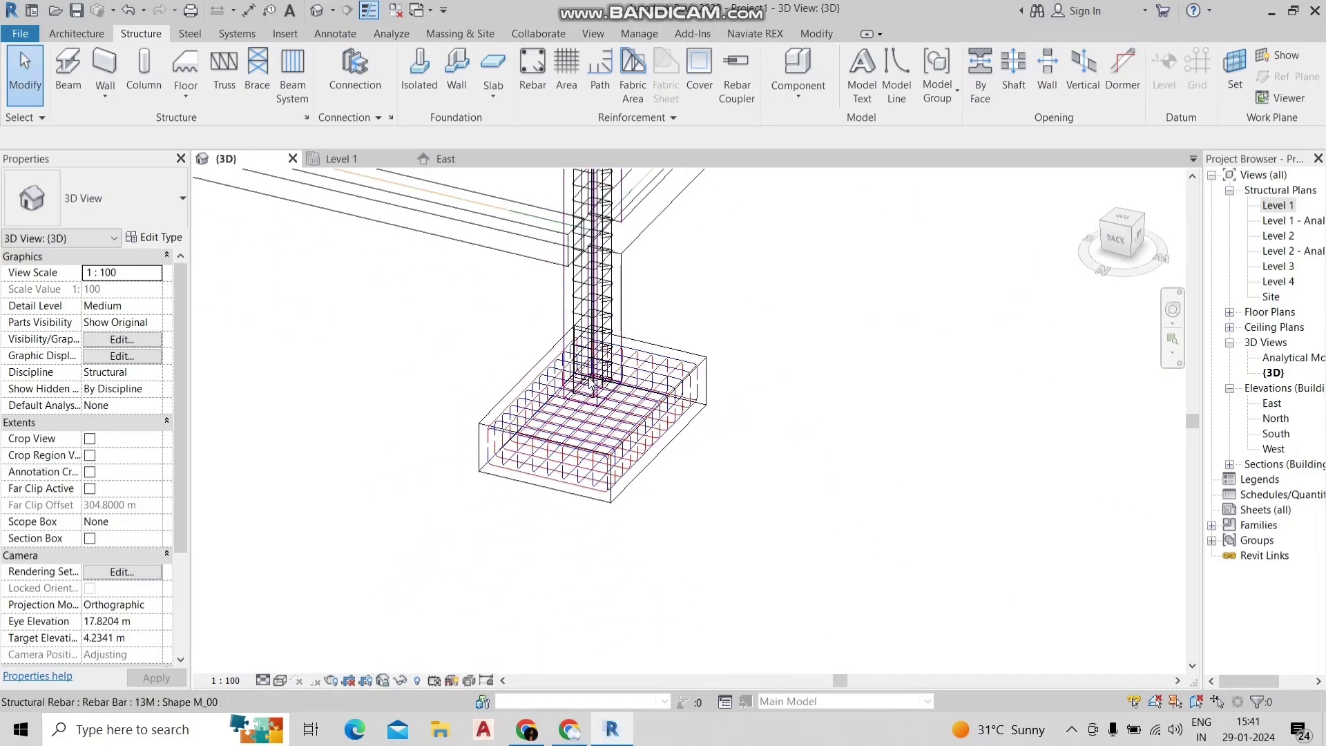
pyautogui.scroll(2, 601, 406)
pyautogui.scroll(2, 611, 412)
pyautogui.scroll(-2, 610, 412)
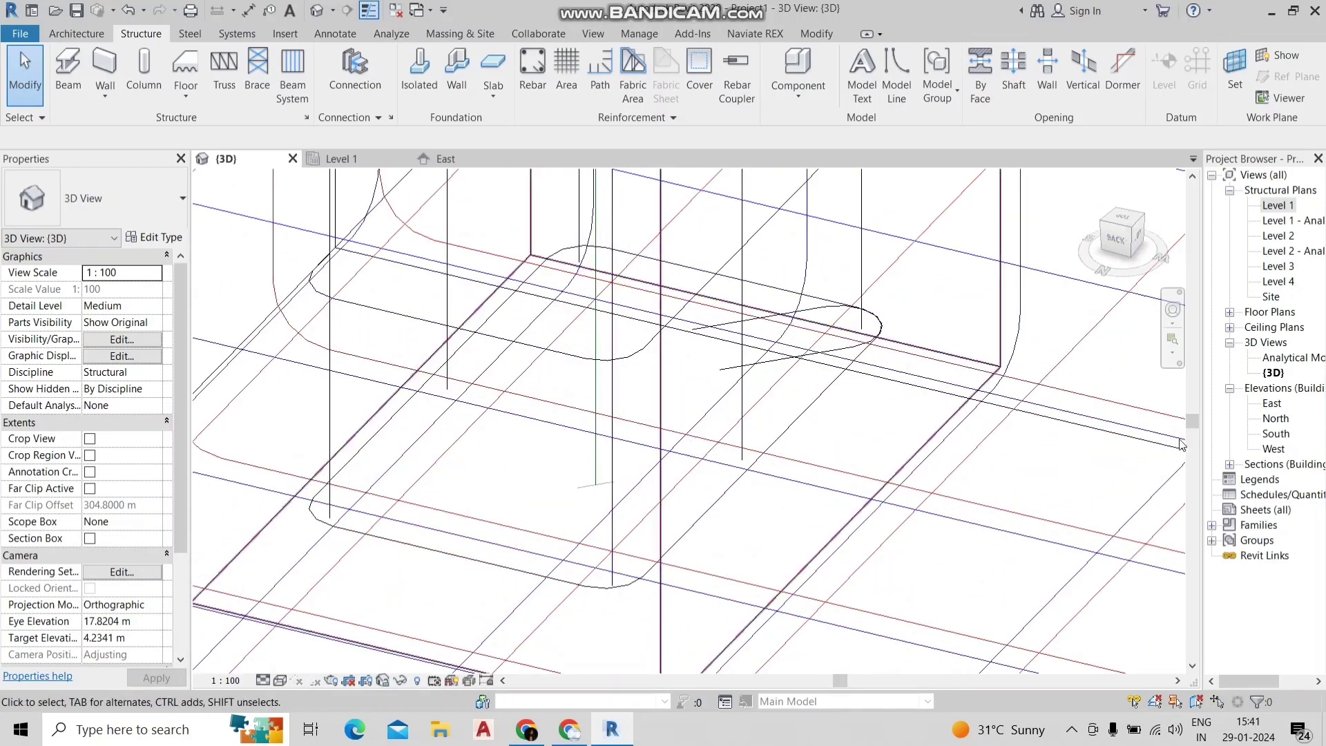
# - Show the East elevation in Wireframe so the column and footing rebar are visible
pyautogui.doubleClick(1271, 404)
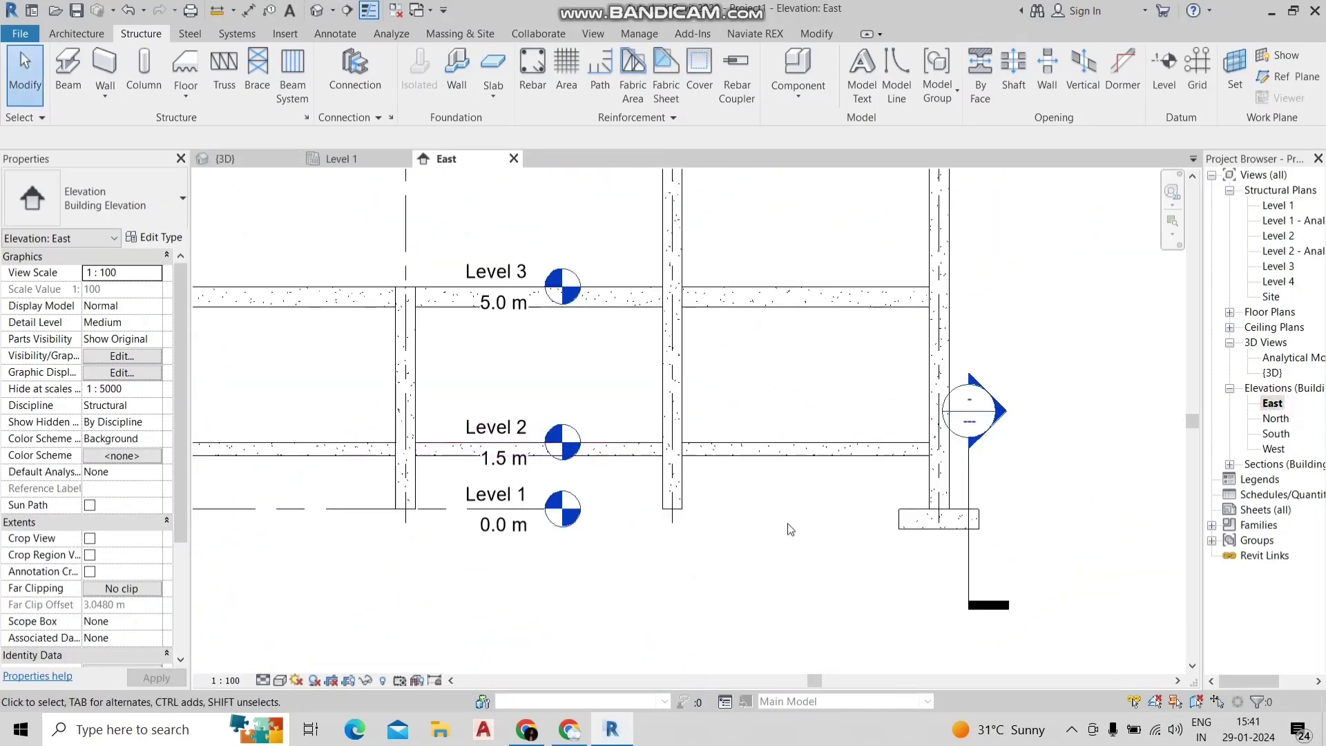
pyautogui.scroll(-2, 898, 538)
pyautogui.scroll(1, 465, 536)
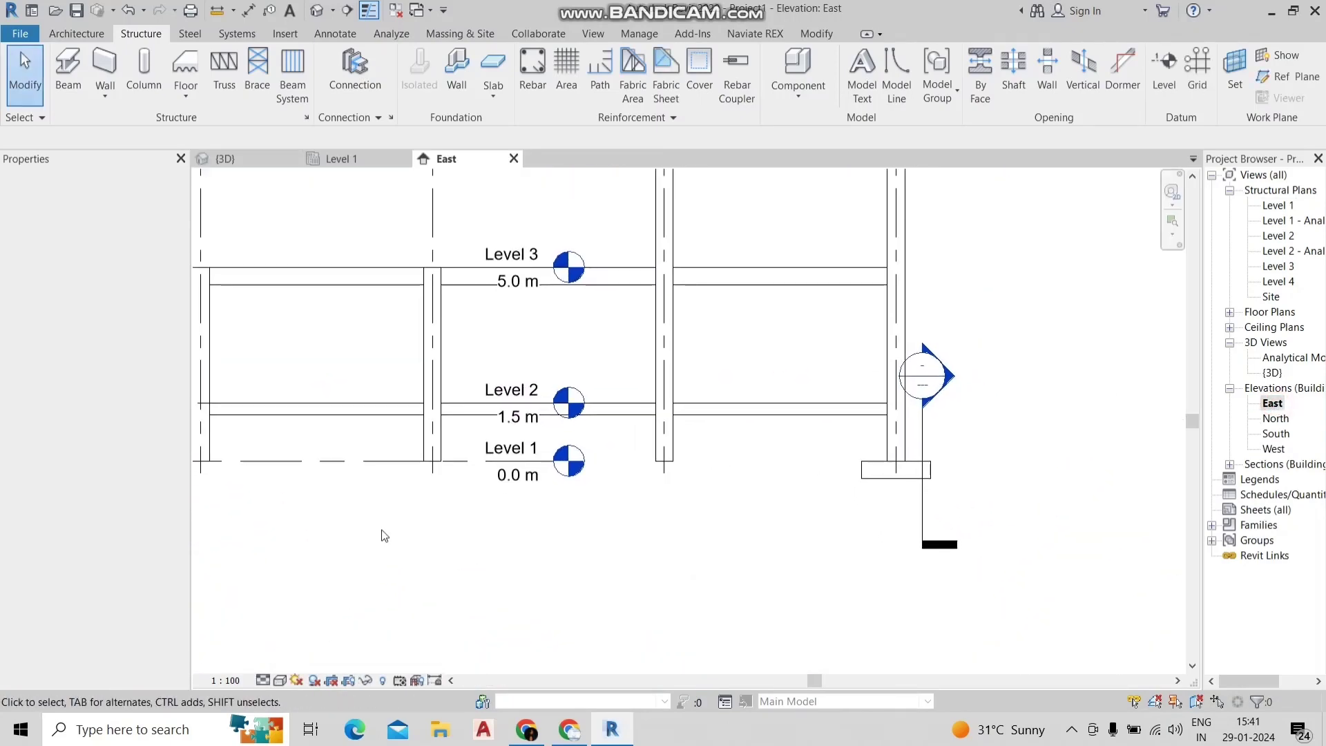
pyautogui.click(288, 684)
pyautogui.click(358, 575)
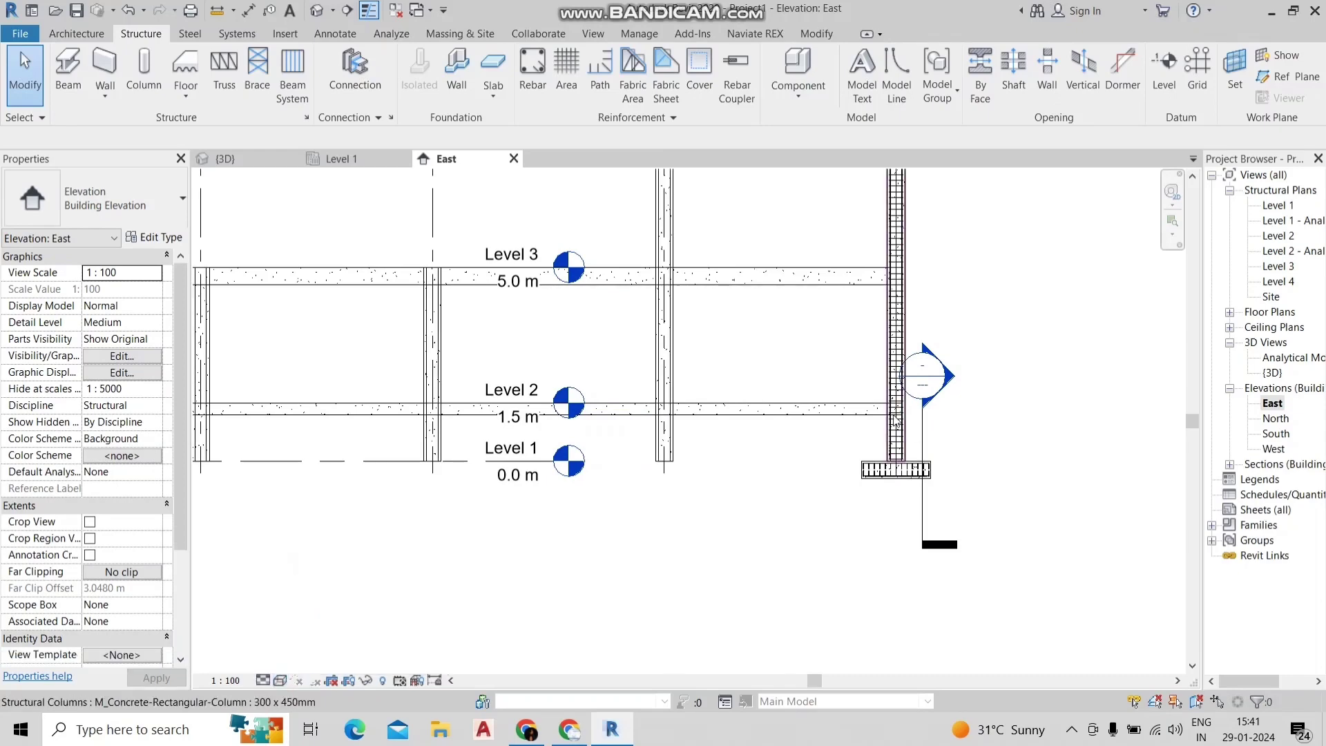
pyautogui.scroll(3, 896, 419)
pyautogui.scroll(2, 898, 425)
pyautogui.scroll(-2, 911, 435)
pyautogui.scroll(-1, 929, 449)
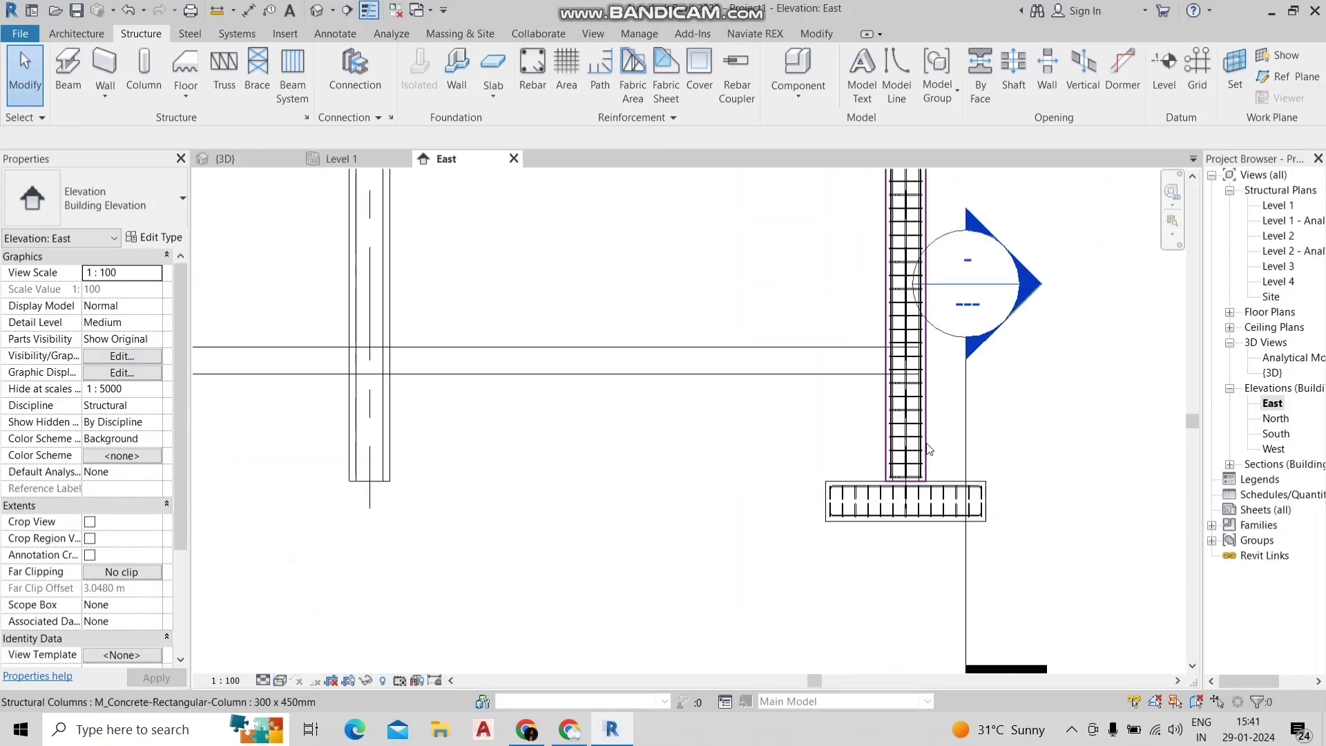
pyautogui.scroll(-2, 929, 449)
# - Return to Level 1, clear the selection, then open the West elevation
pyautogui.doubleClick(1274, 205)
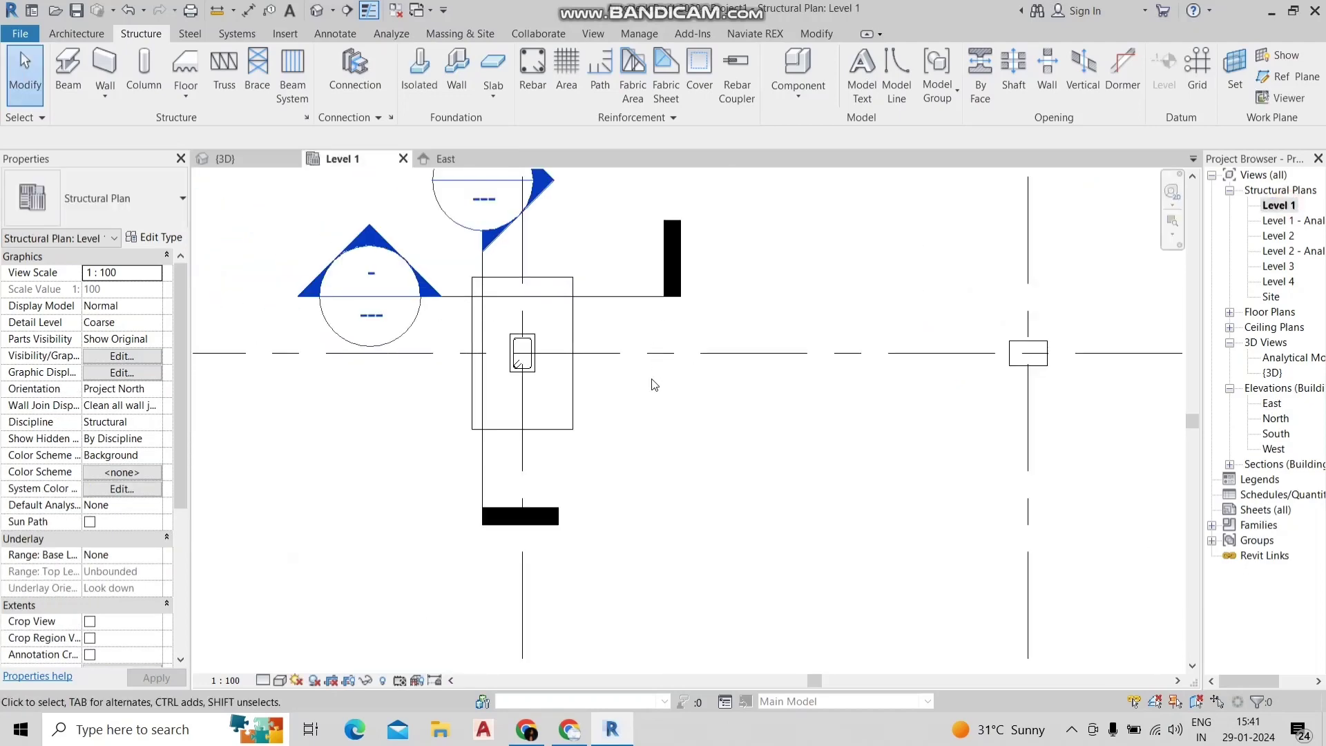
pyautogui.scroll(-3, 654, 385)
pyautogui.click(967, 347)
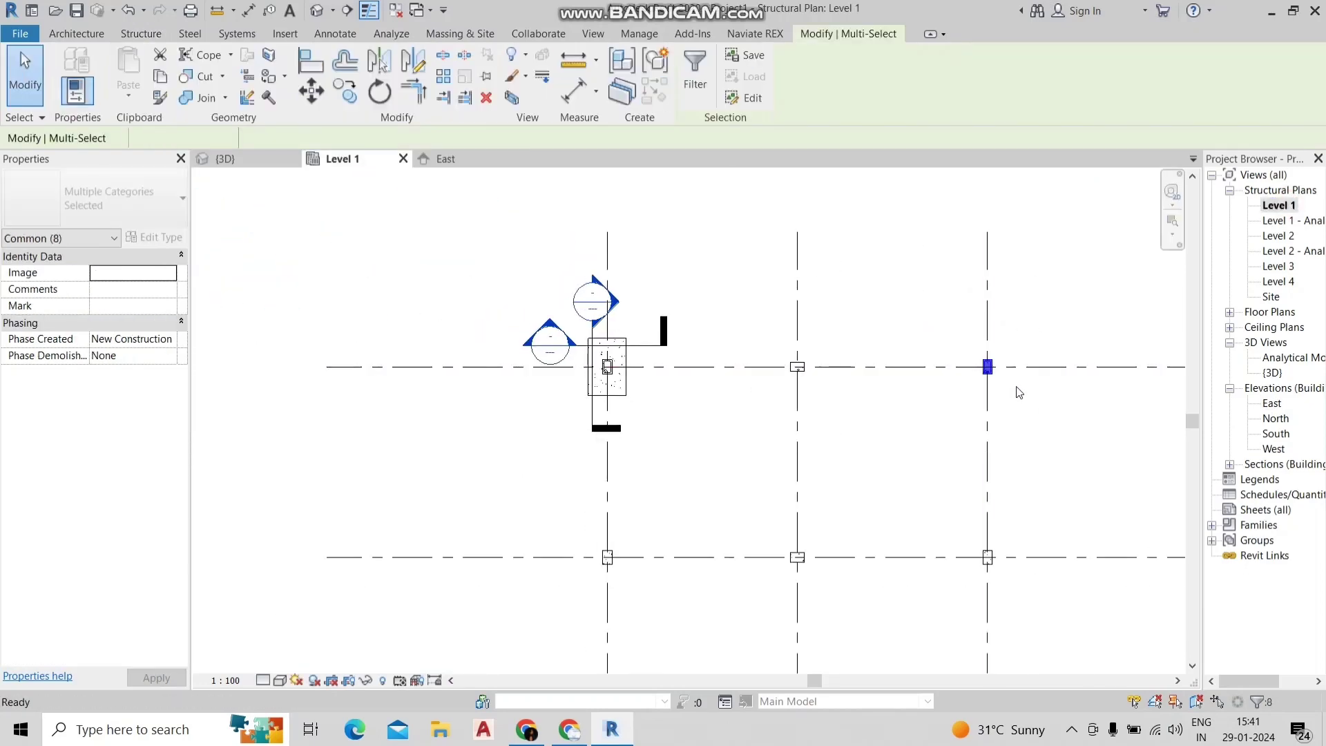
pyautogui.press('Escape')
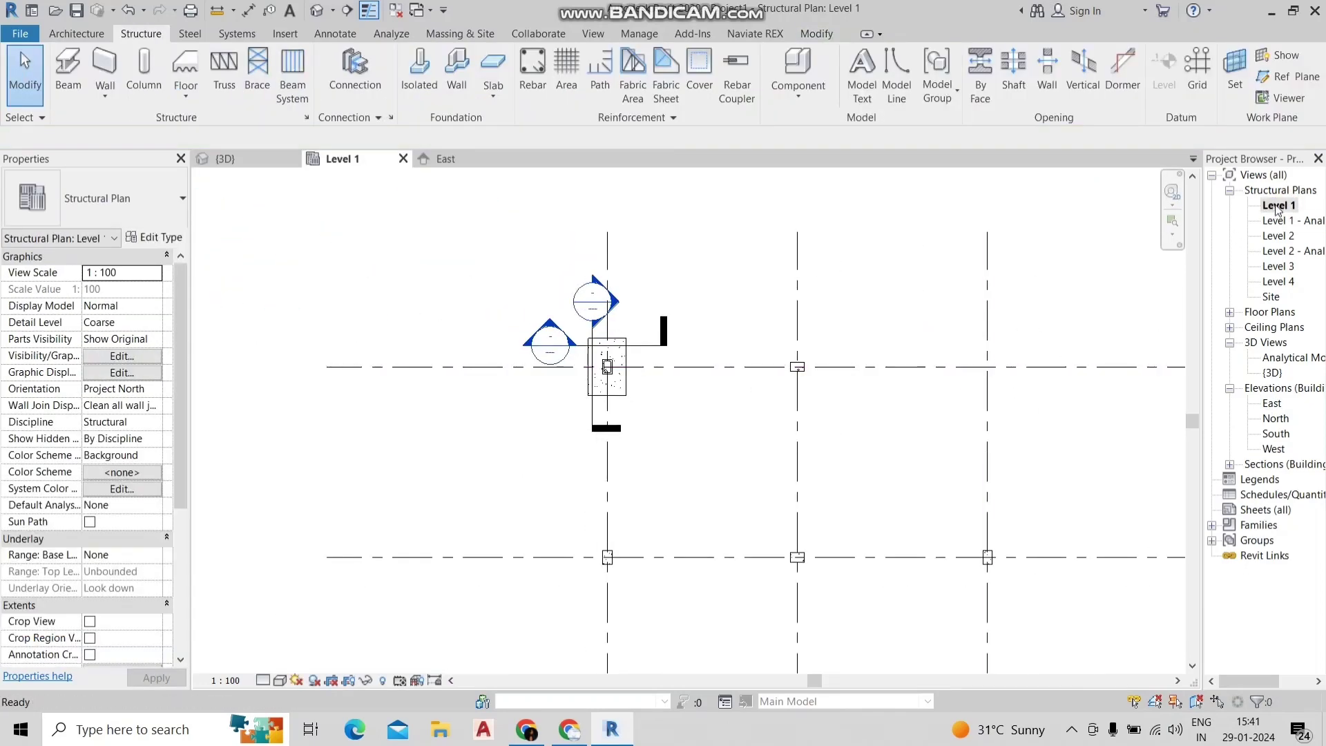
pyautogui.doubleClick(1276, 449)
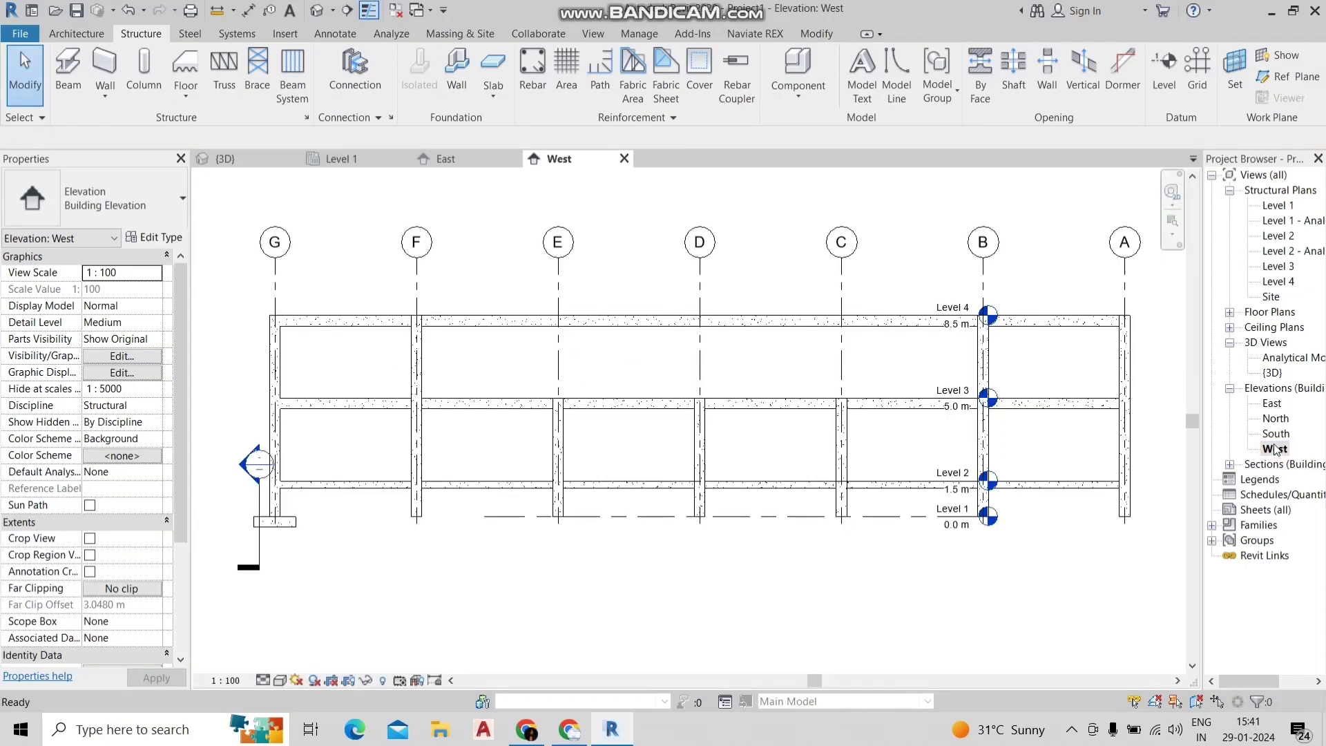
# - Reopen the East elevation and zoom in on the footing rebar
pyautogui.doubleClick(1273, 403)
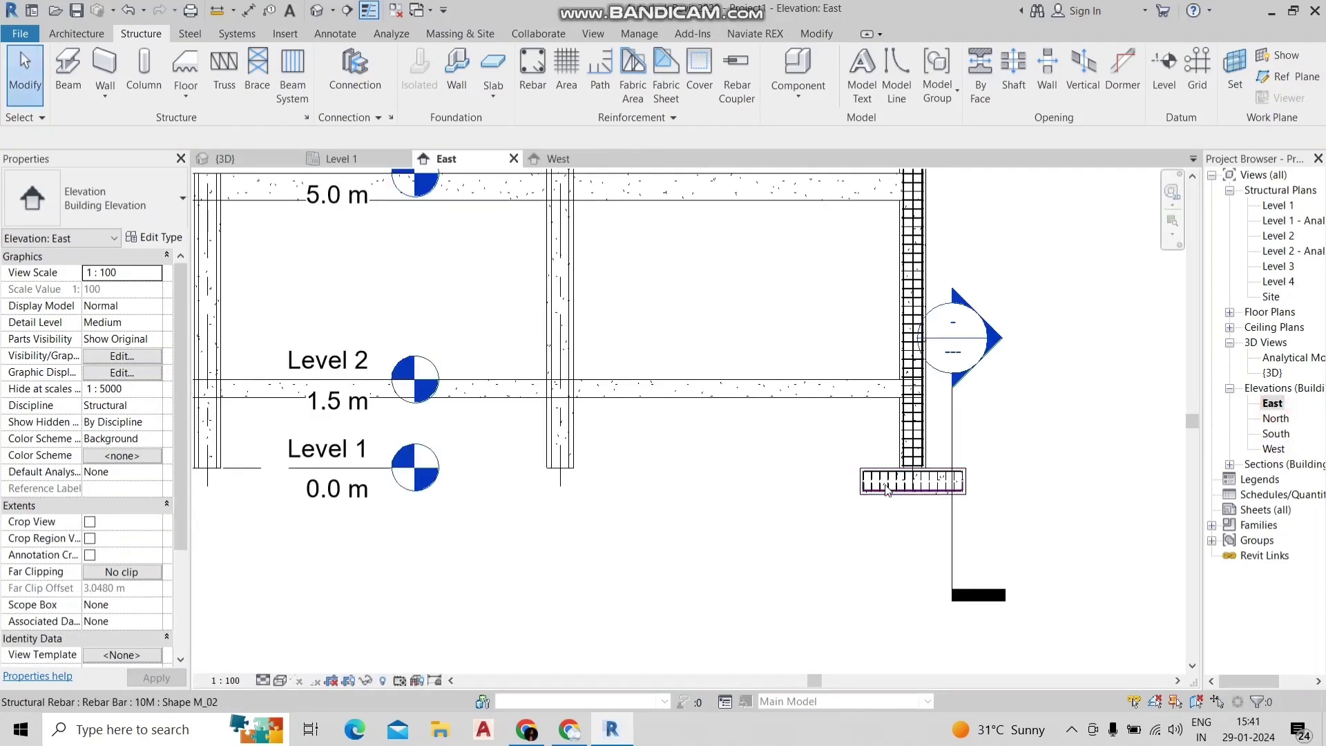
pyautogui.scroll(3, 904, 455)
pyautogui.scroll(2, 904, 456)
pyautogui.moveTo(903, 456); pyautogui.dragTo(662, 452, button='middle')
pyautogui.scroll(2, 677, 311)
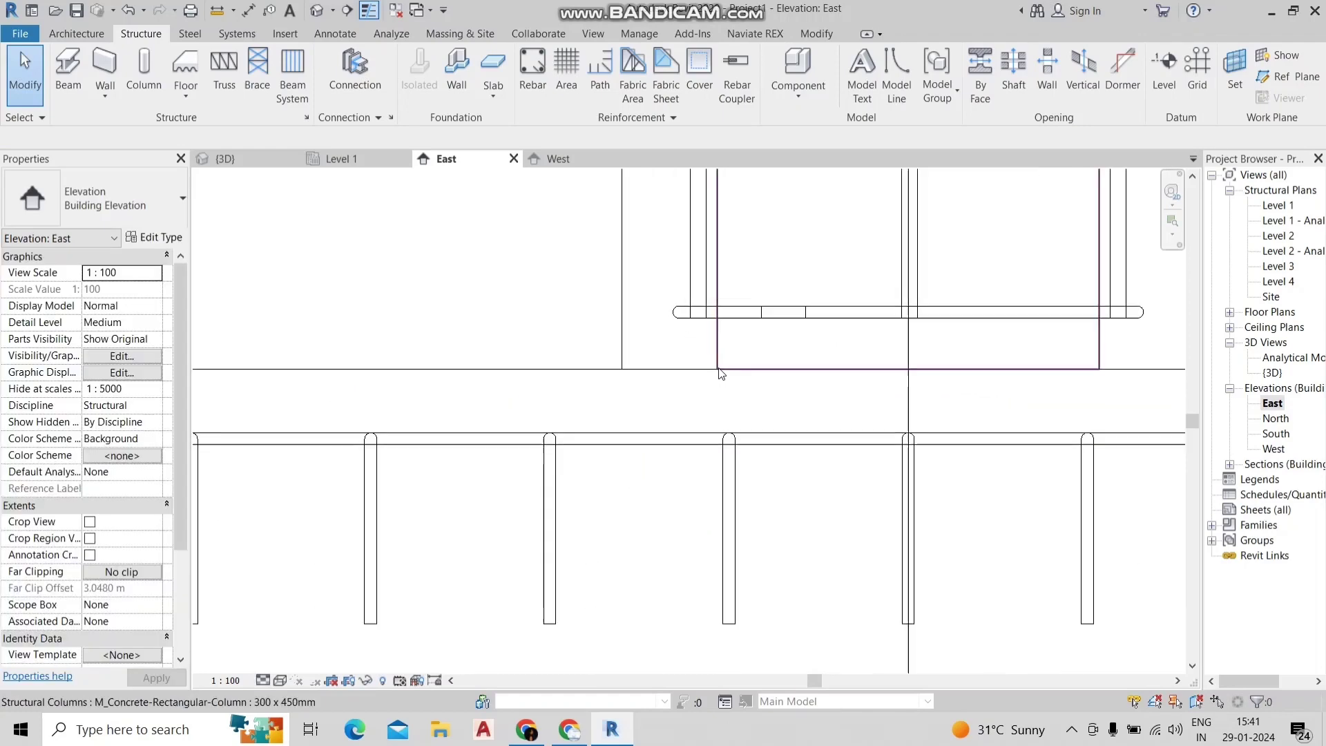
pyautogui.scroll(2, 677, 308)
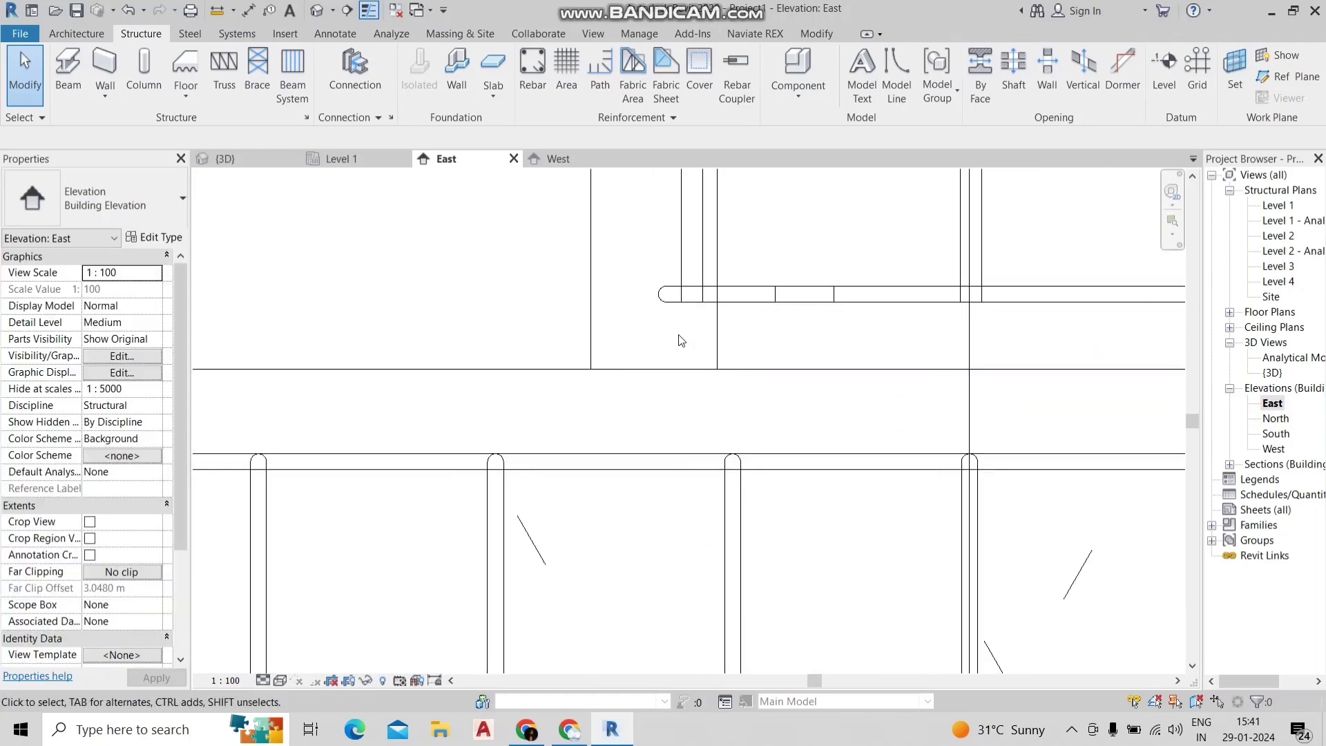
# - Stretch the 13M vertical bar down into the footing to 8846.3 mm
pyautogui.click(670, 392)
pyautogui.scroll(-2, 631, 266)
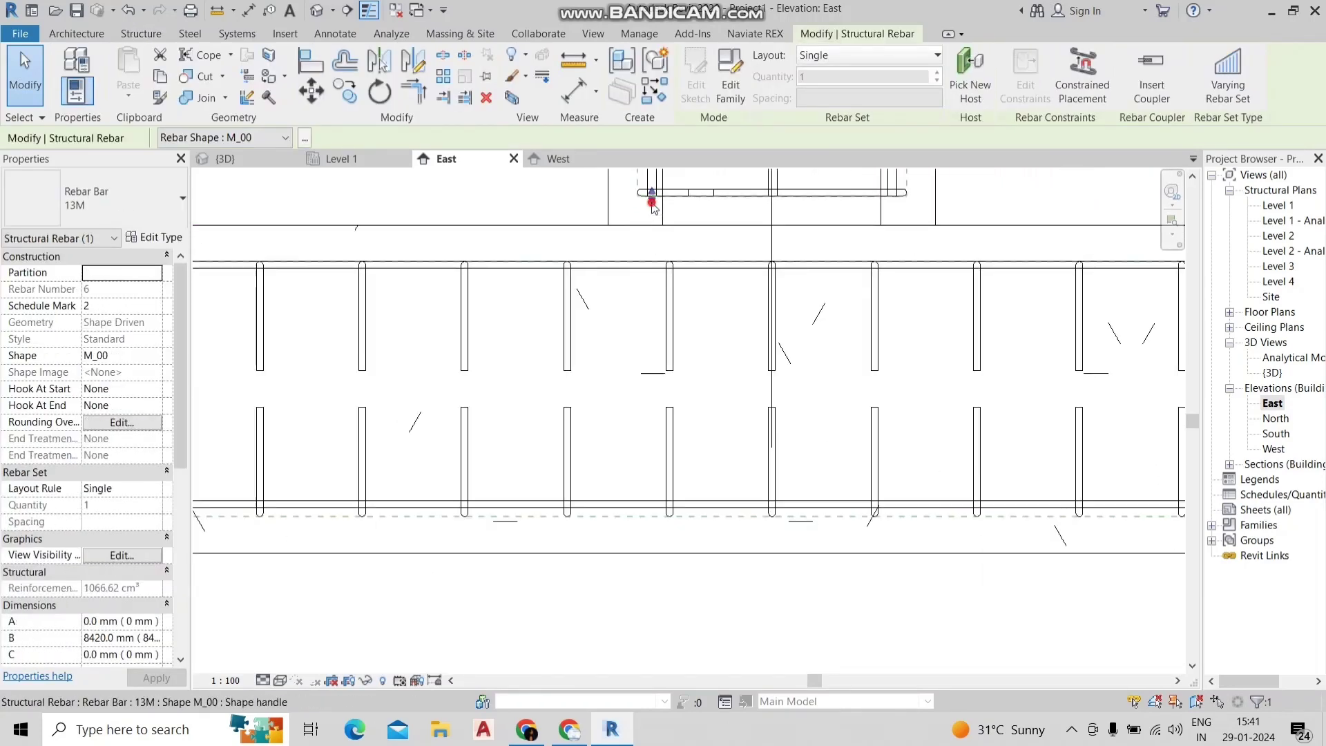
pyautogui.moveTo(653, 204); pyautogui.dragTo(652, 388)
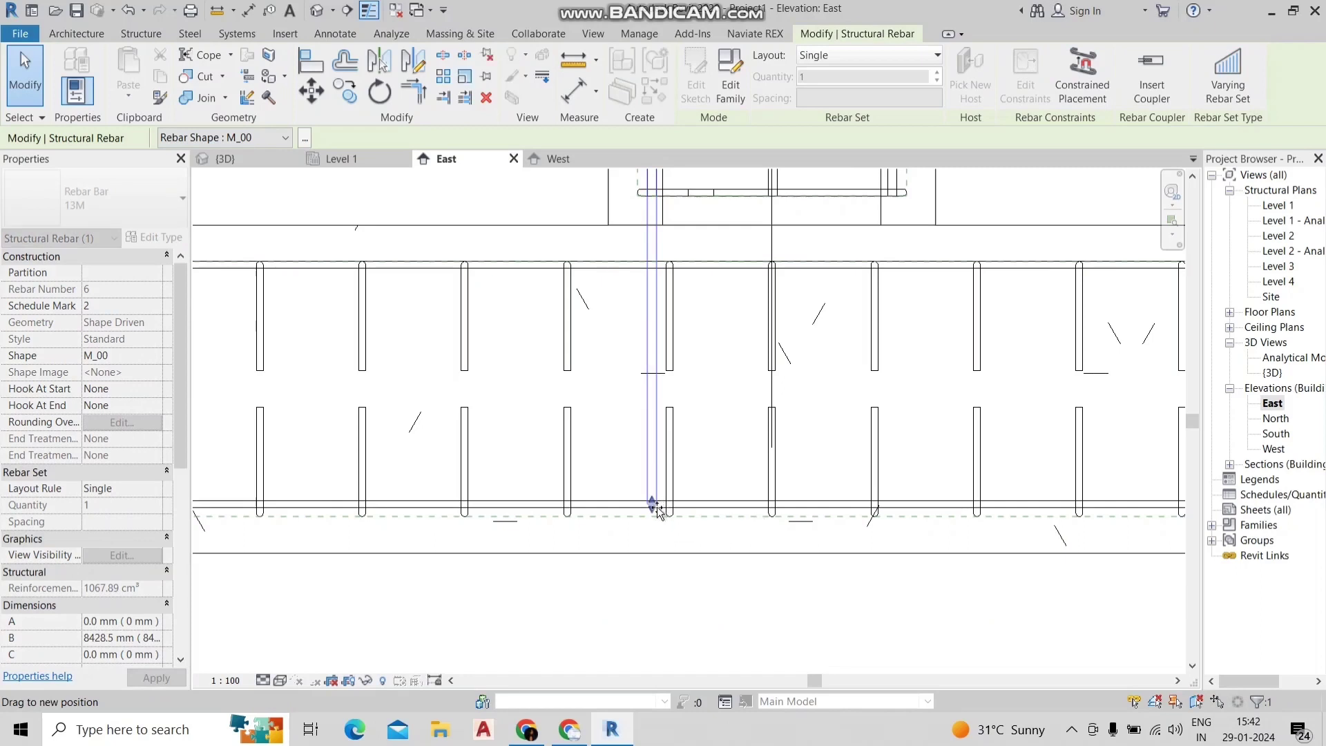
pyautogui.moveTo(657, 504); pyautogui.dragTo(652, 512)
pyautogui.scroll(-1, 590, 376)
# - Edit the bar's shape sketch in the North elevation
pyautogui.click(685, 73)
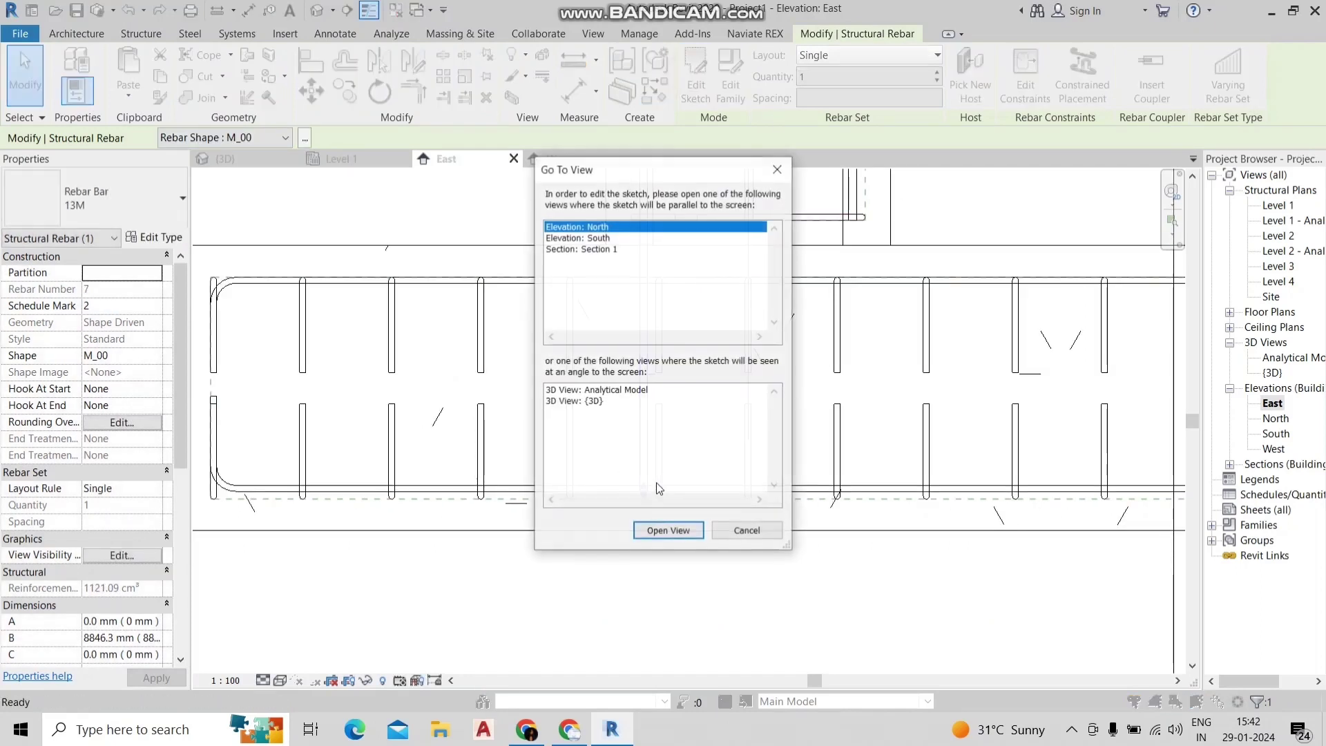
pyautogui.click(653, 539)
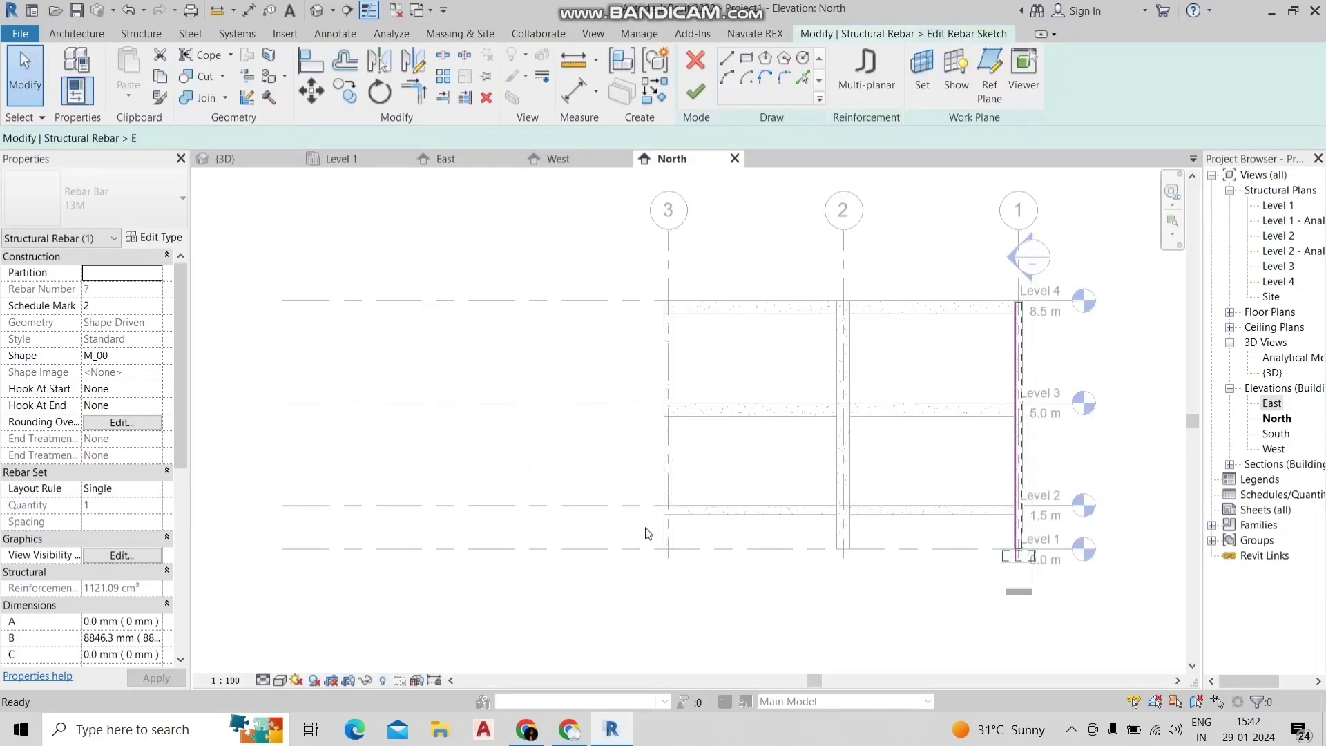
pyautogui.scroll(2, 1048, 540)
pyautogui.scroll(2, 1036, 552)
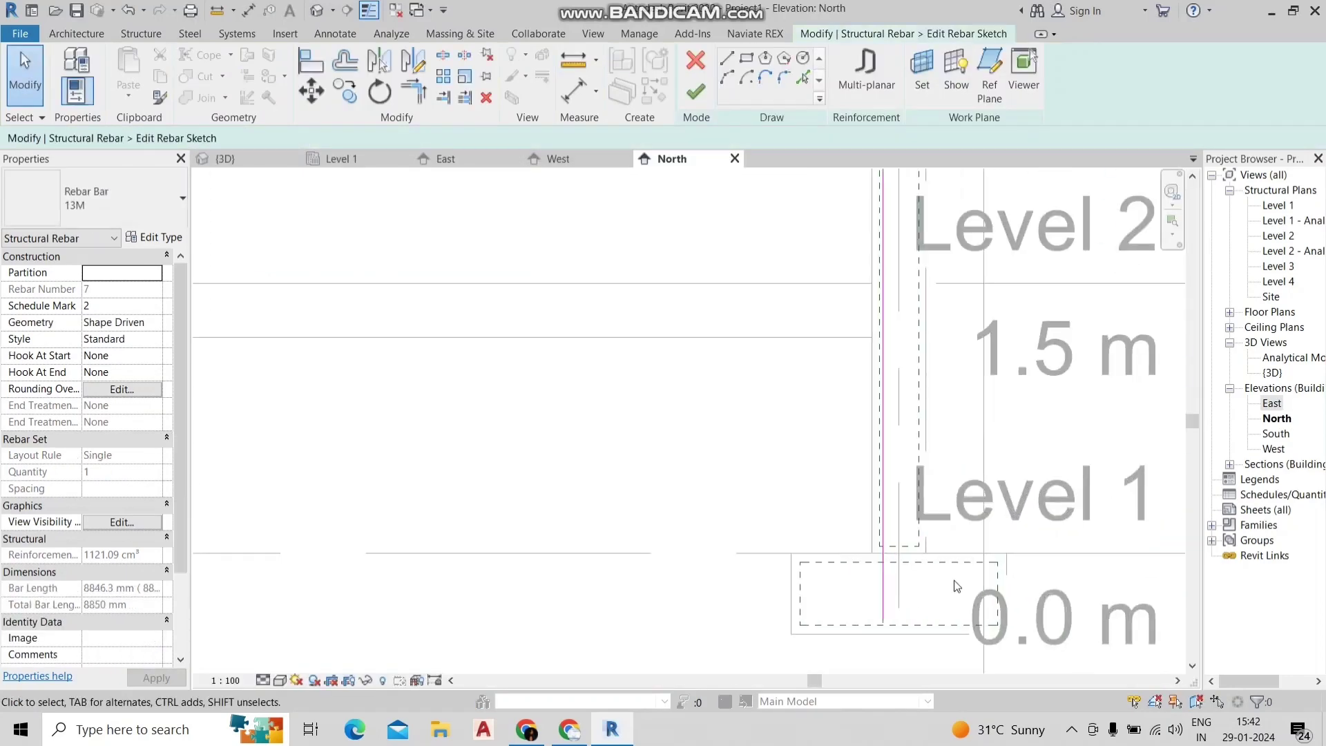
pyautogui.scroll(2, 954, 583)
pyautogui.scroll(2, 854, 525)
# - Draw a 300 mm leg from the bar's bottom end, making an M_17A bend
pyautogui.click(852, 522)
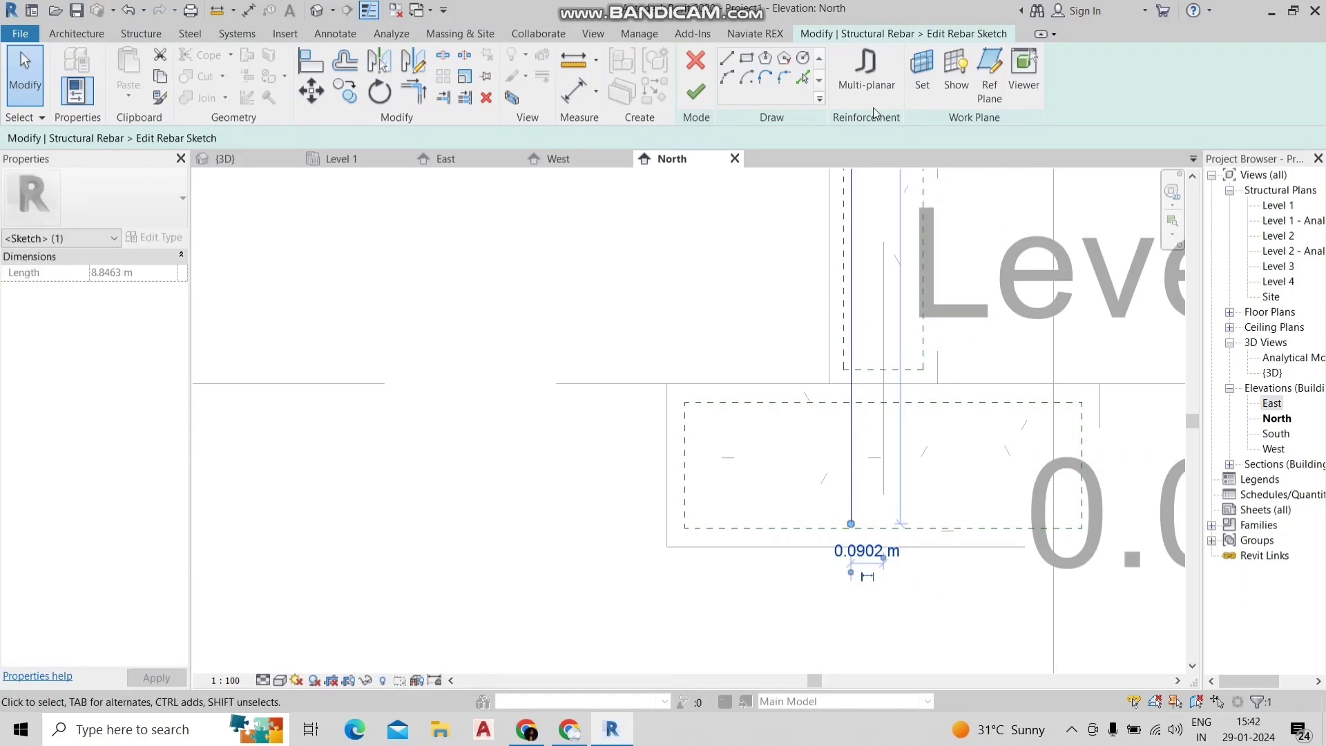
pyautogui.press('l')
pyautogui.press('i')
pyautogui.click(851, 522)
pyautogui.write('300')
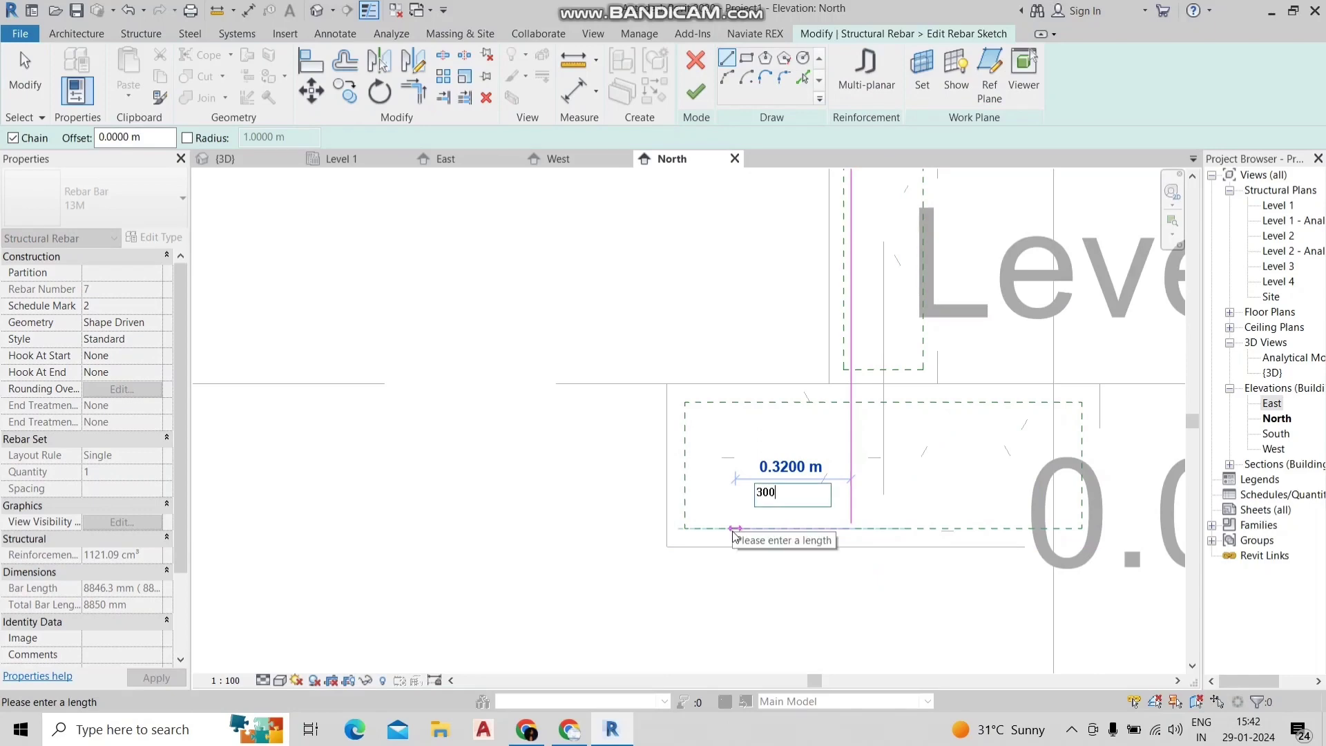
pyautogui.press('Return')
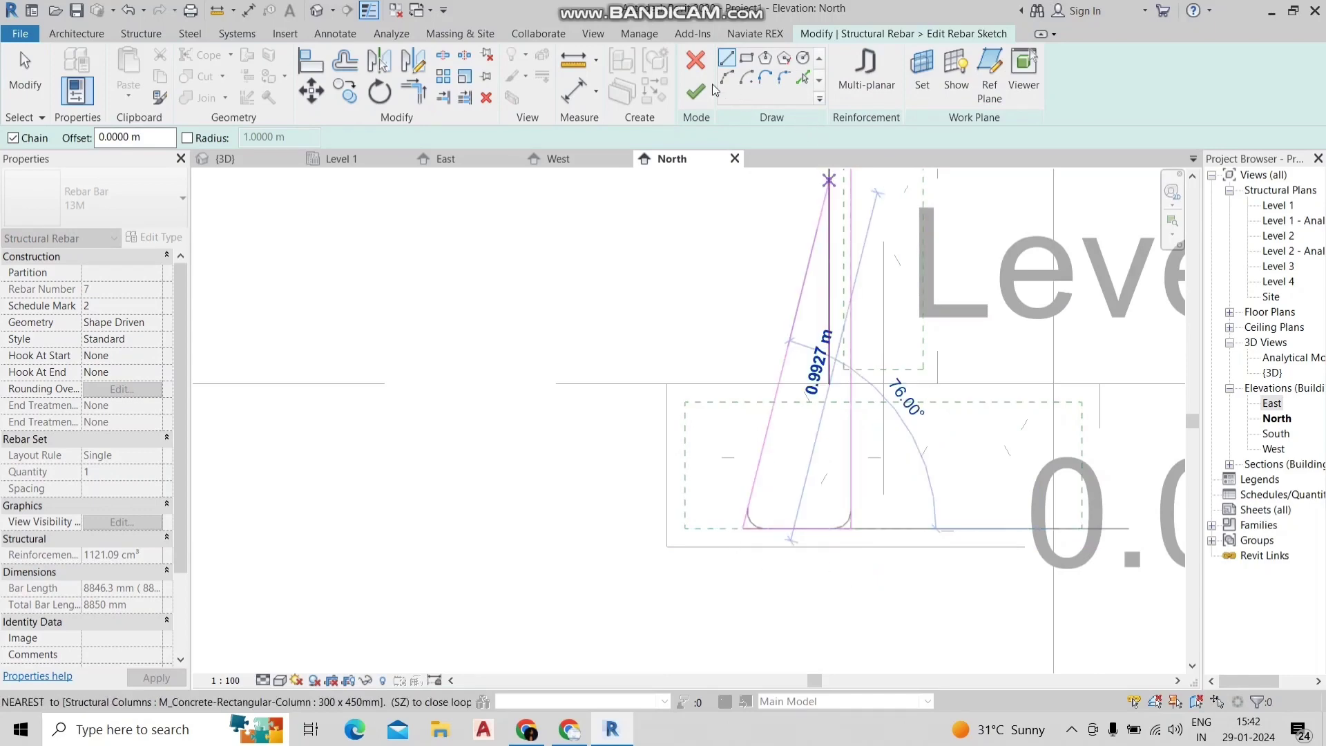
pyautogui.click(695, 91)
# - Clear the selection and set the North elevation to Wireframe
pyautogui.scroll(-2, 755, 319)
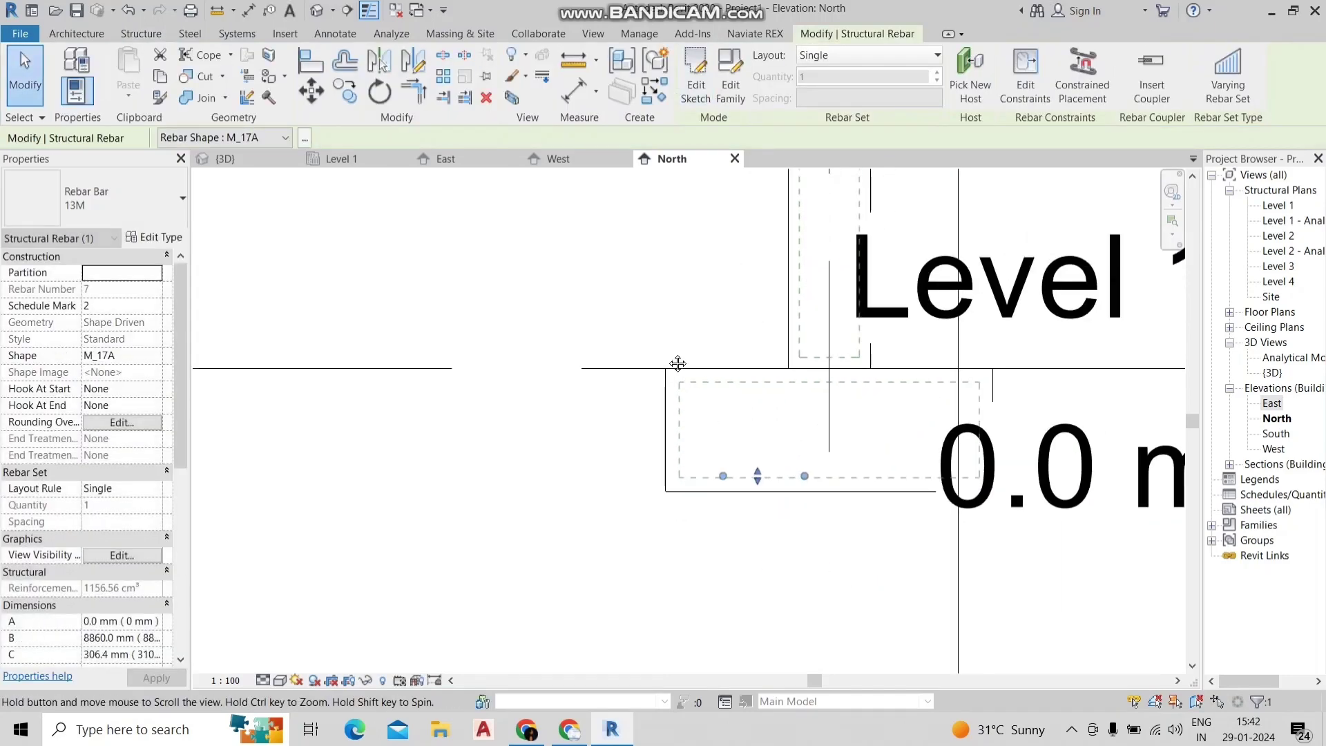
pyautogui.scroll(-1, 680, 373)
pyautogui.press('Escape')
pyautogui.scroll(-1, 690, 435)
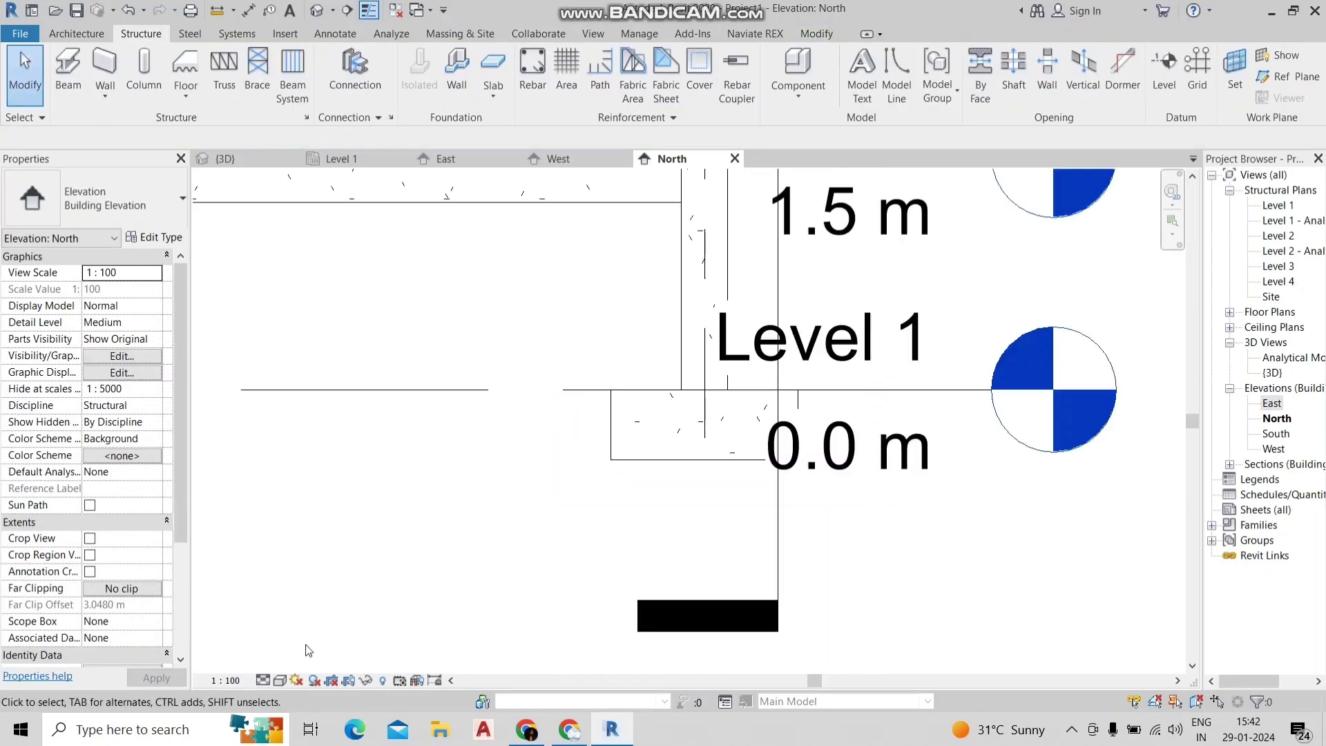
pyautogui.click(285, 680)
pyautogui.click(308, 577)
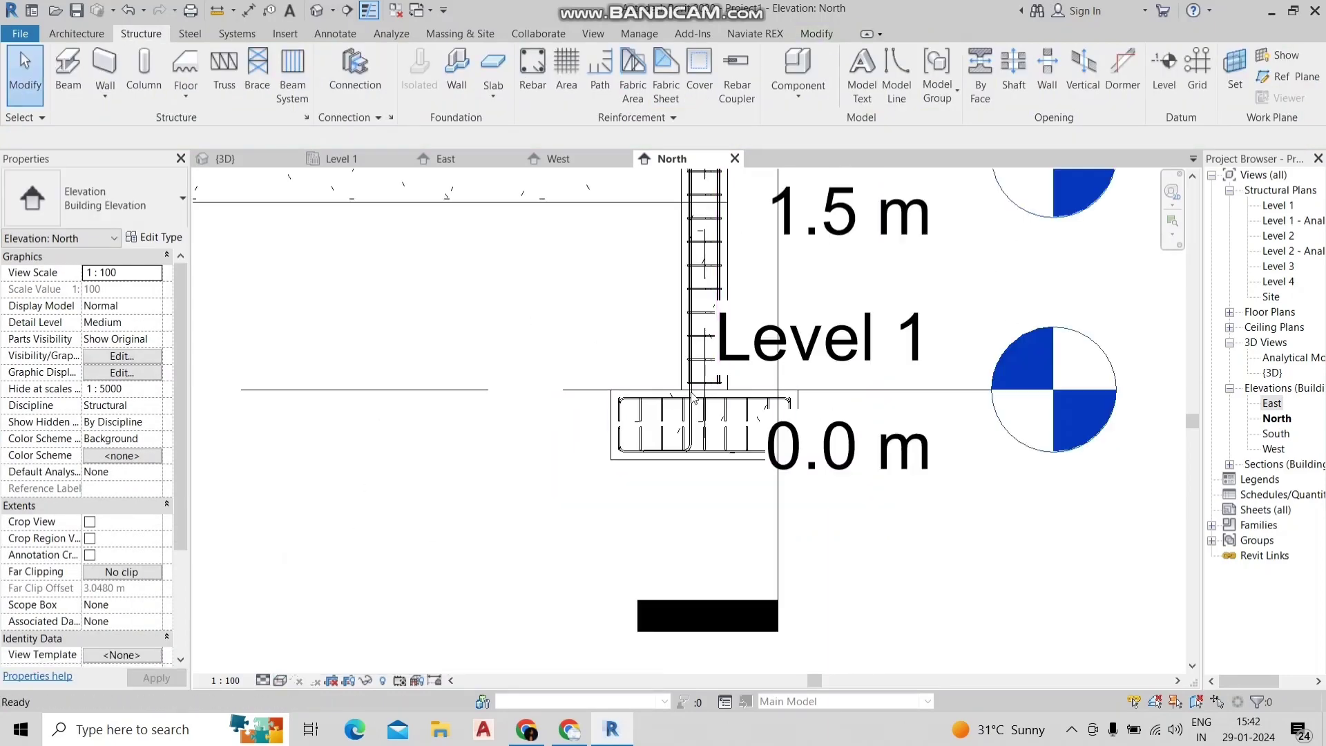
# - Stretch a second 13M vertical bar down to the footing bottom
pyautogui.scroll(3, 693, 396)
pyautogui.scroll(3, 740, 326)
pyautogui.scroll(2, 621, 459)
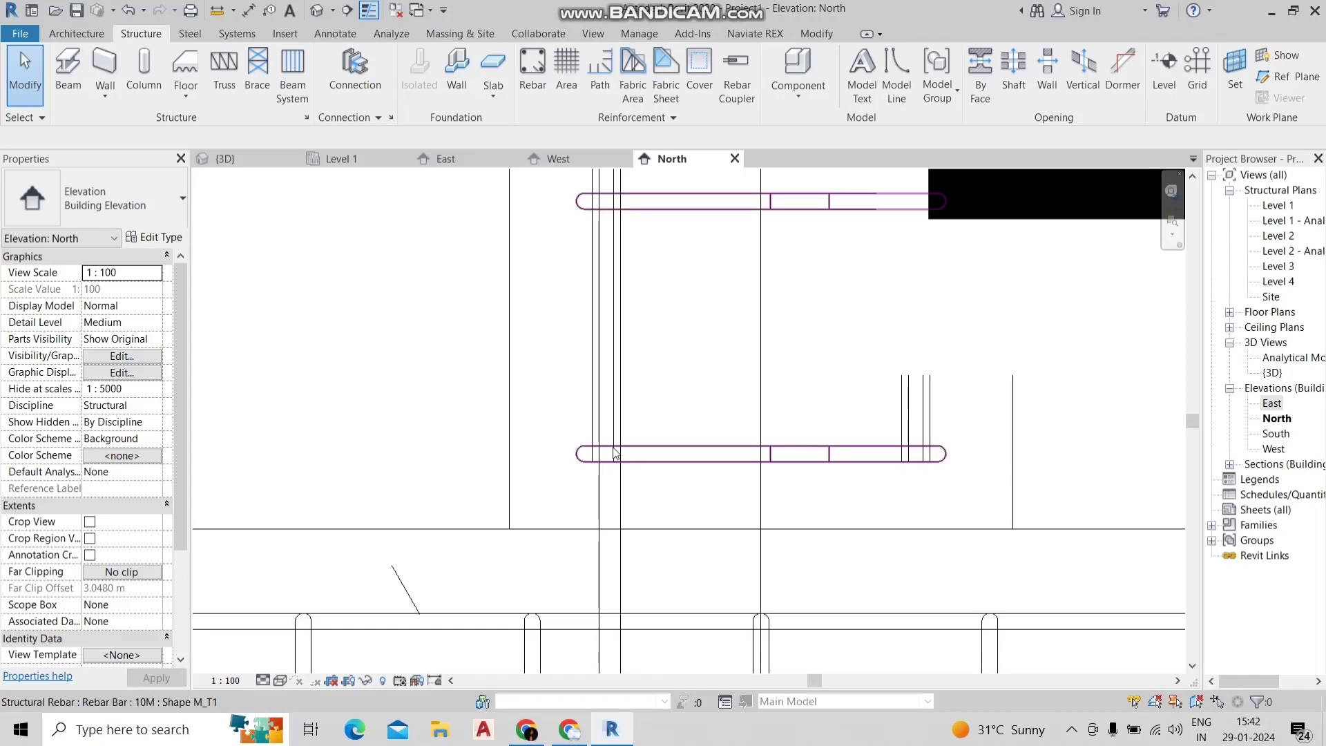
pyautogui.click(590, 399)
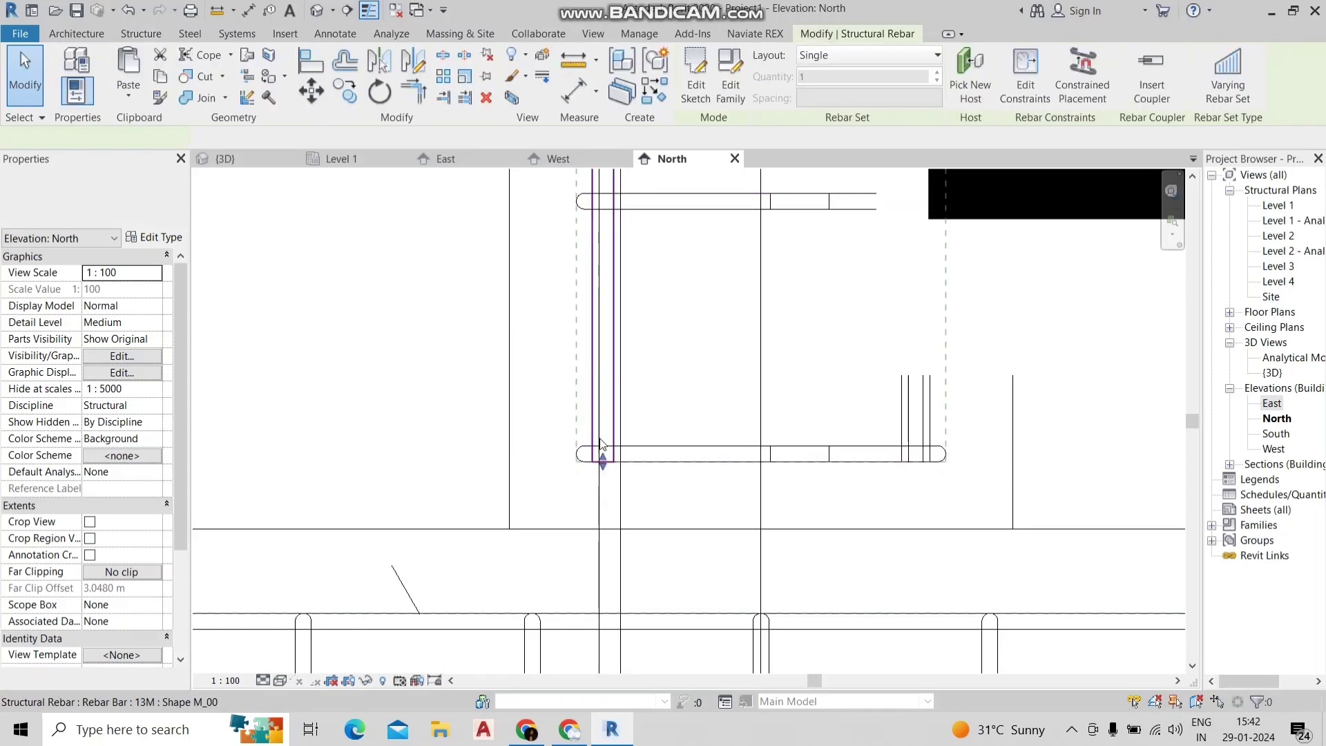
pyautogui.scroll(-3, 590, 398)
pyautogui.moveTo(613, 465); pyautogui.dragTo(614, 285, button='middle')
pyautogui.moveTo(614, 286); pyautogui.dragTo(625, 482)
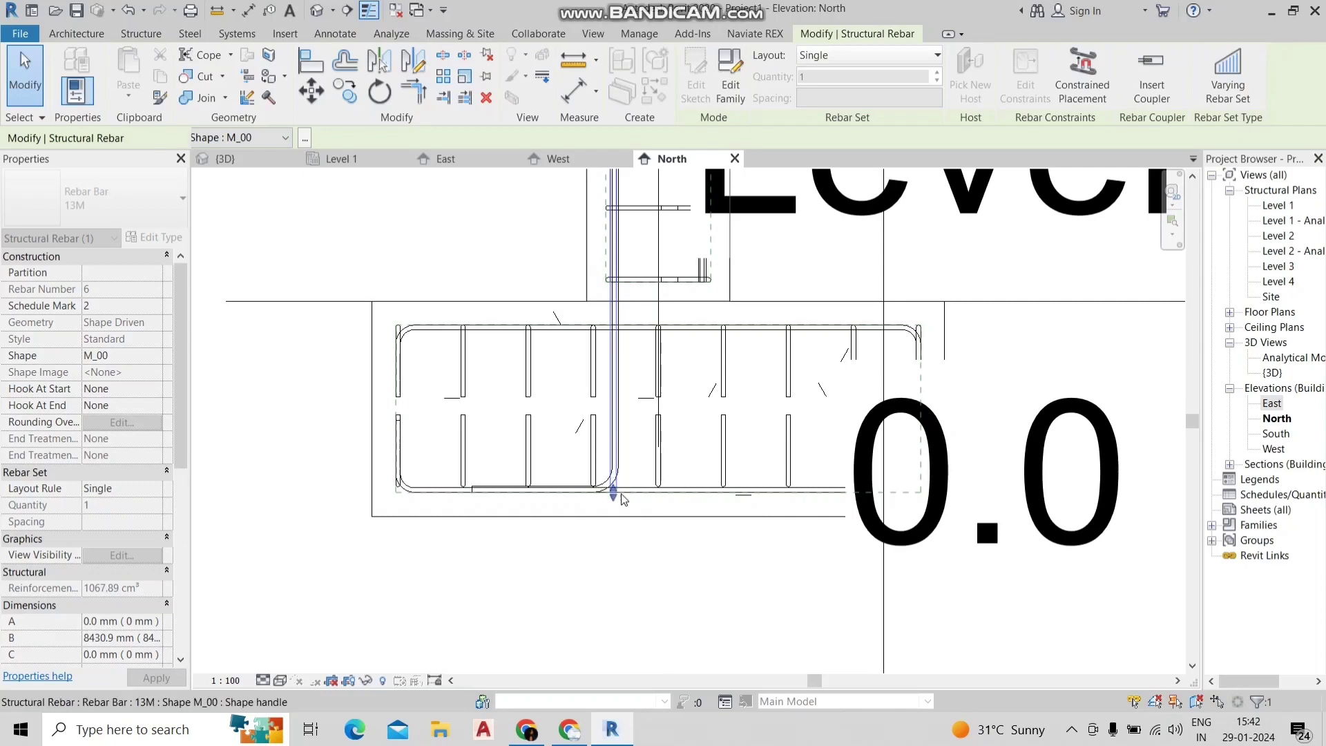
# - Sketch a 300 mm leg at the second bar's bottom end, giving an M_17A bend
pyautogui.click(695, 76)
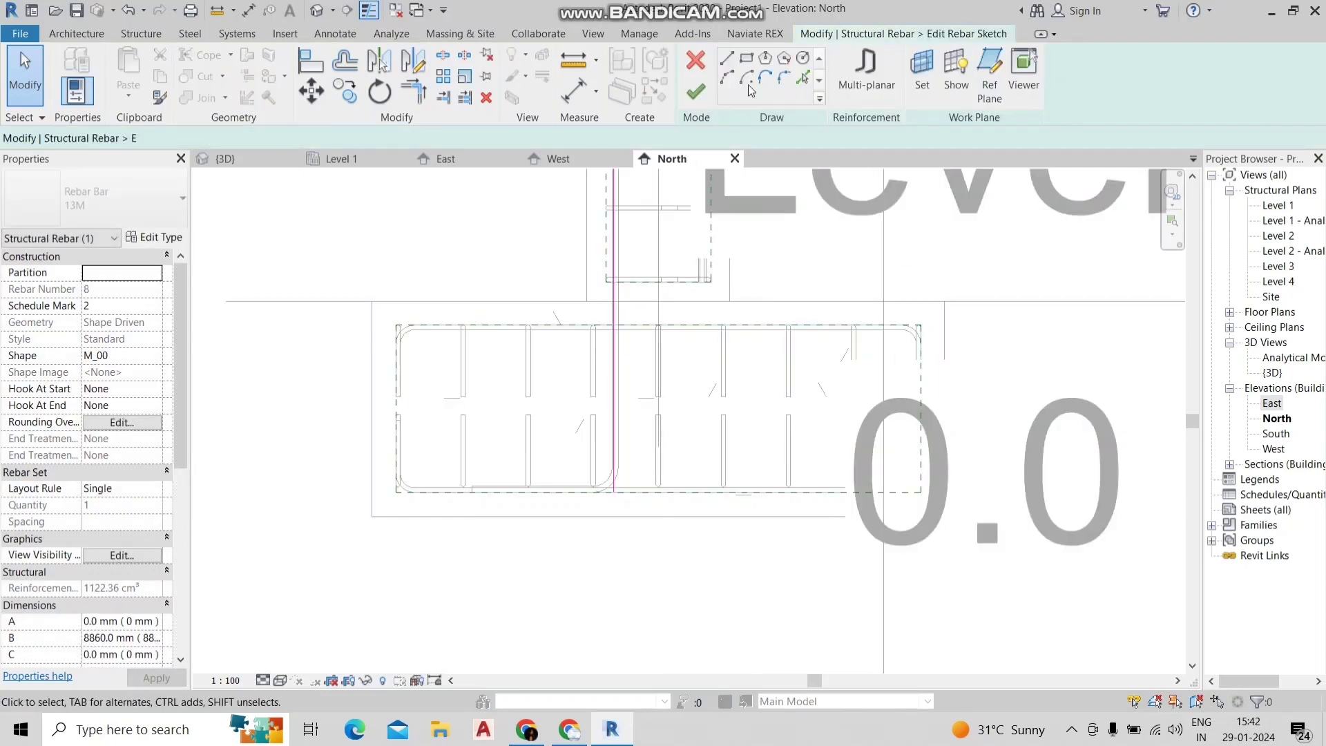
pyautogui.click(727, 58)
pyautogui.scroll(3, 612, 497)
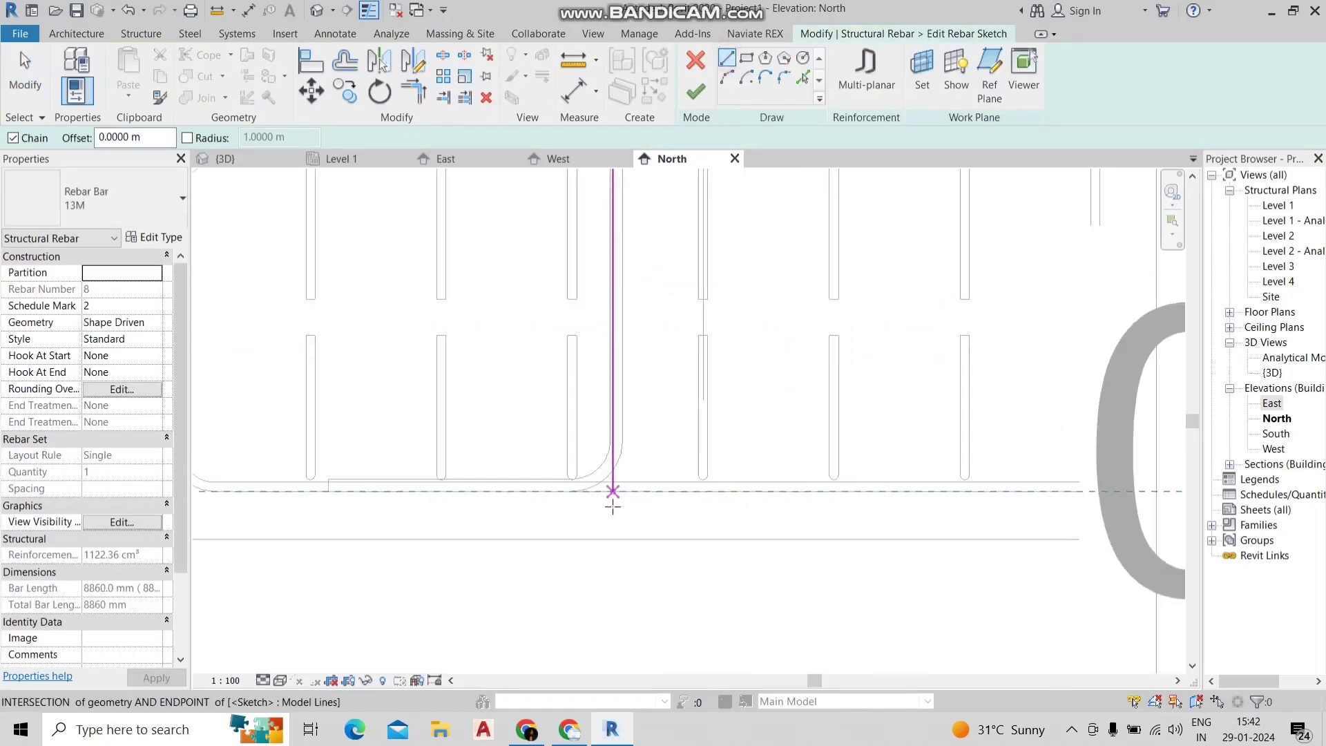
pyautogui.click(613, 491)
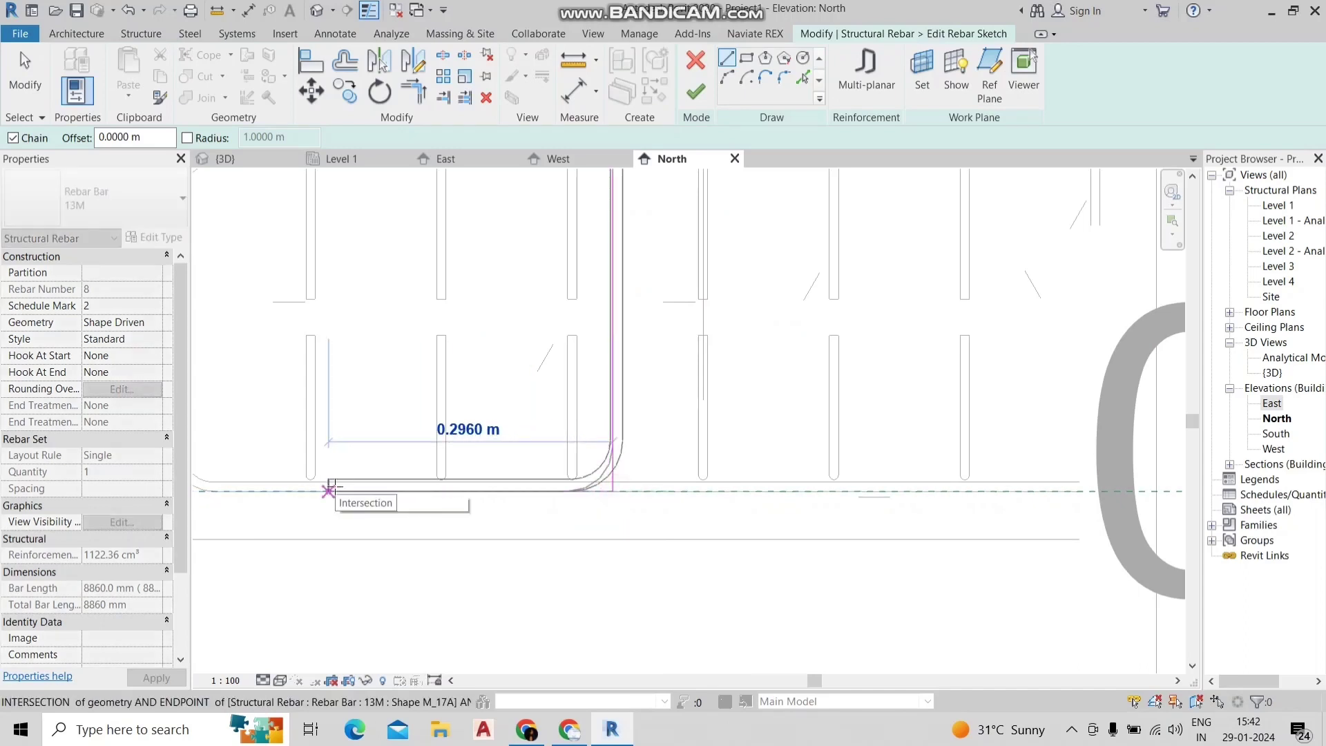
pyautogui.press('Return')
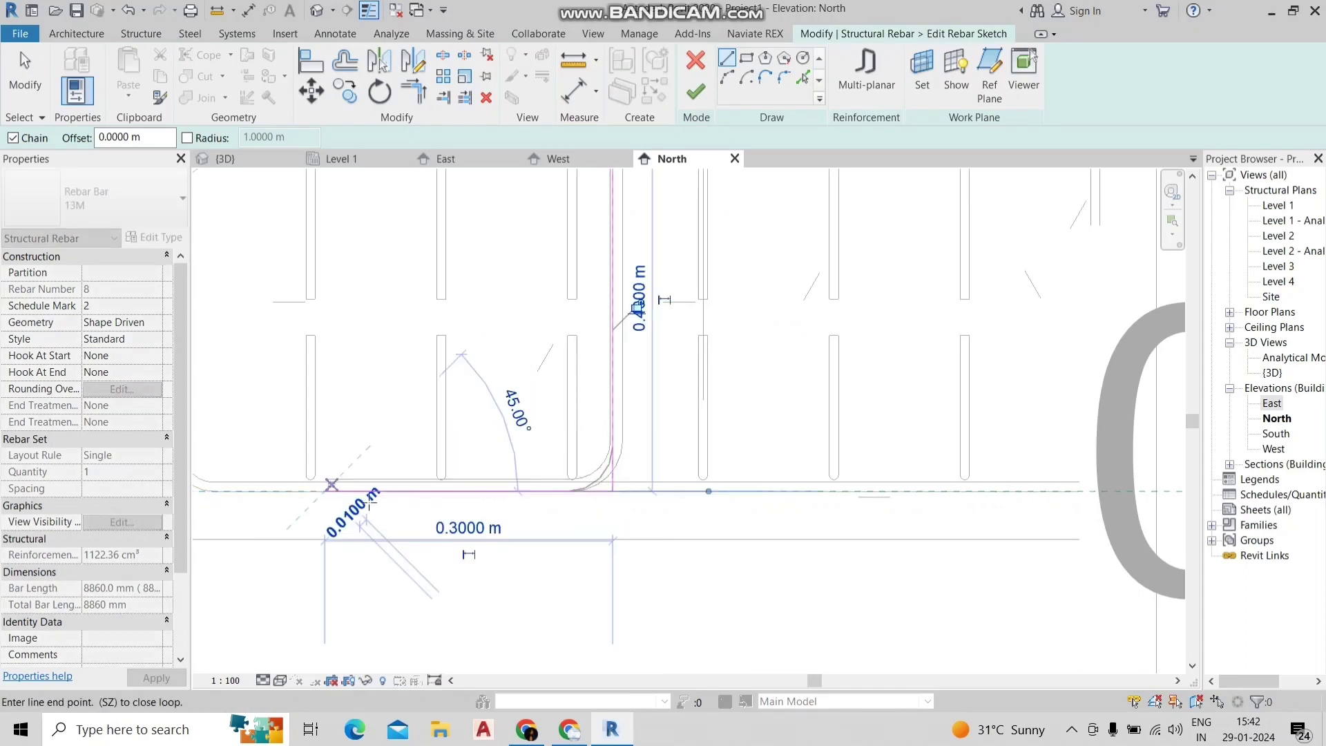
pyautogui.press('Escape')
pyautogui.press('Escape')
pyautogui.click(696, 91)
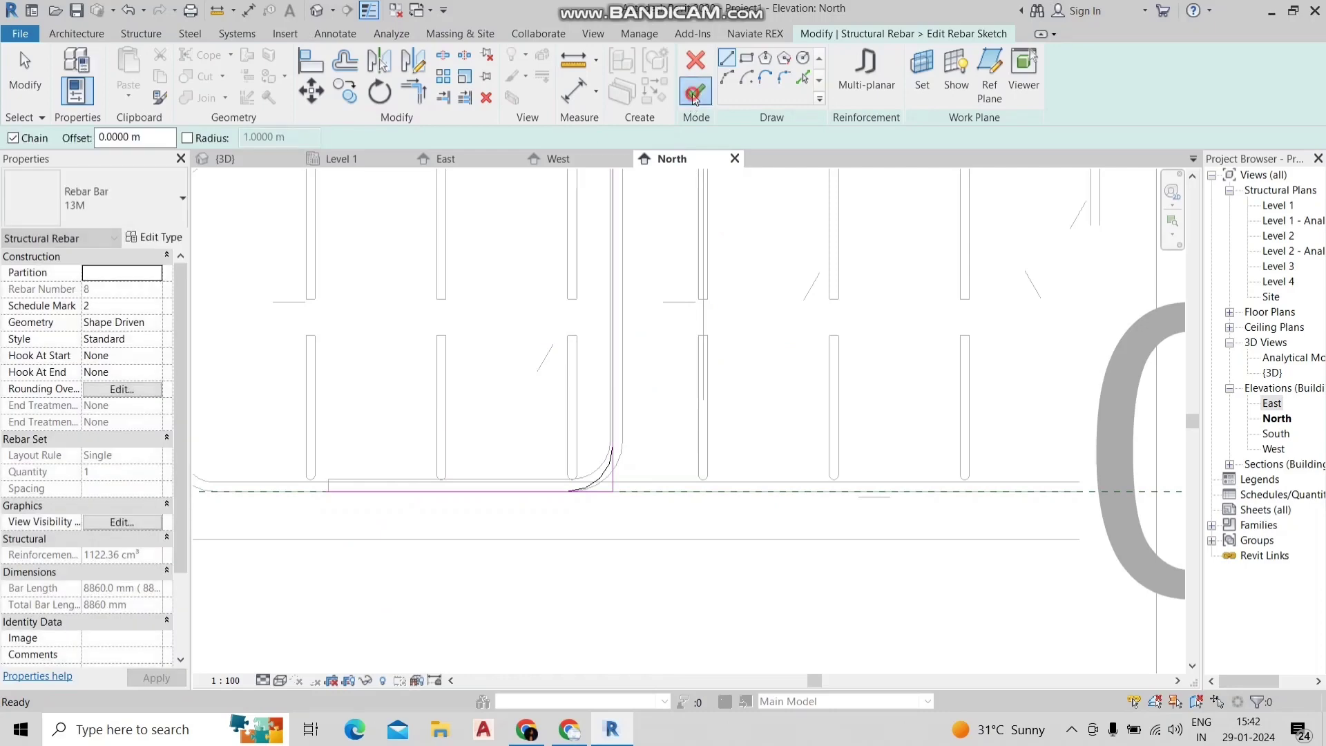
pyautogui.scroll(-3, 645, 379)
pyautogui.scroll(-2, 714, 429)
pyautogui.scroll(1, 715, 430)
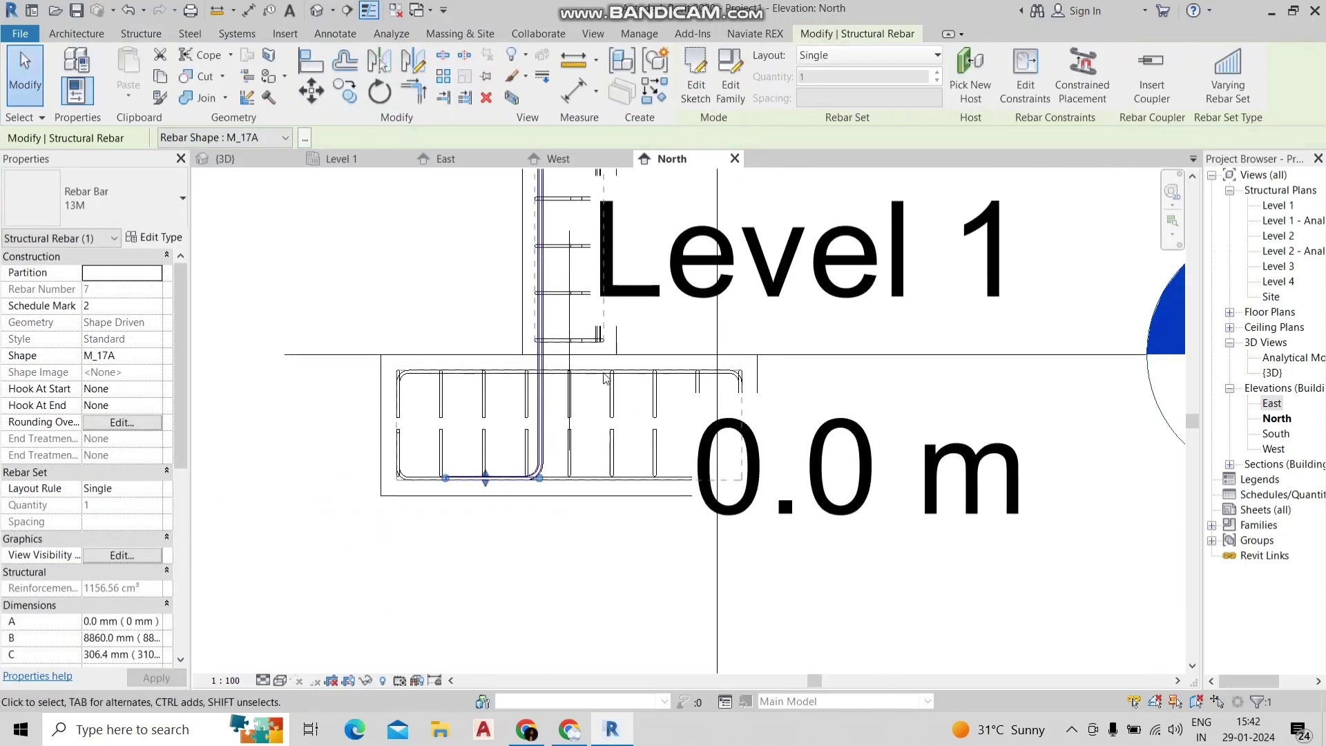
pyautogui.press('Escape')
pyautogui.scroll(2, 606, 369)
pyautogui.scroll(3, 606, 373)
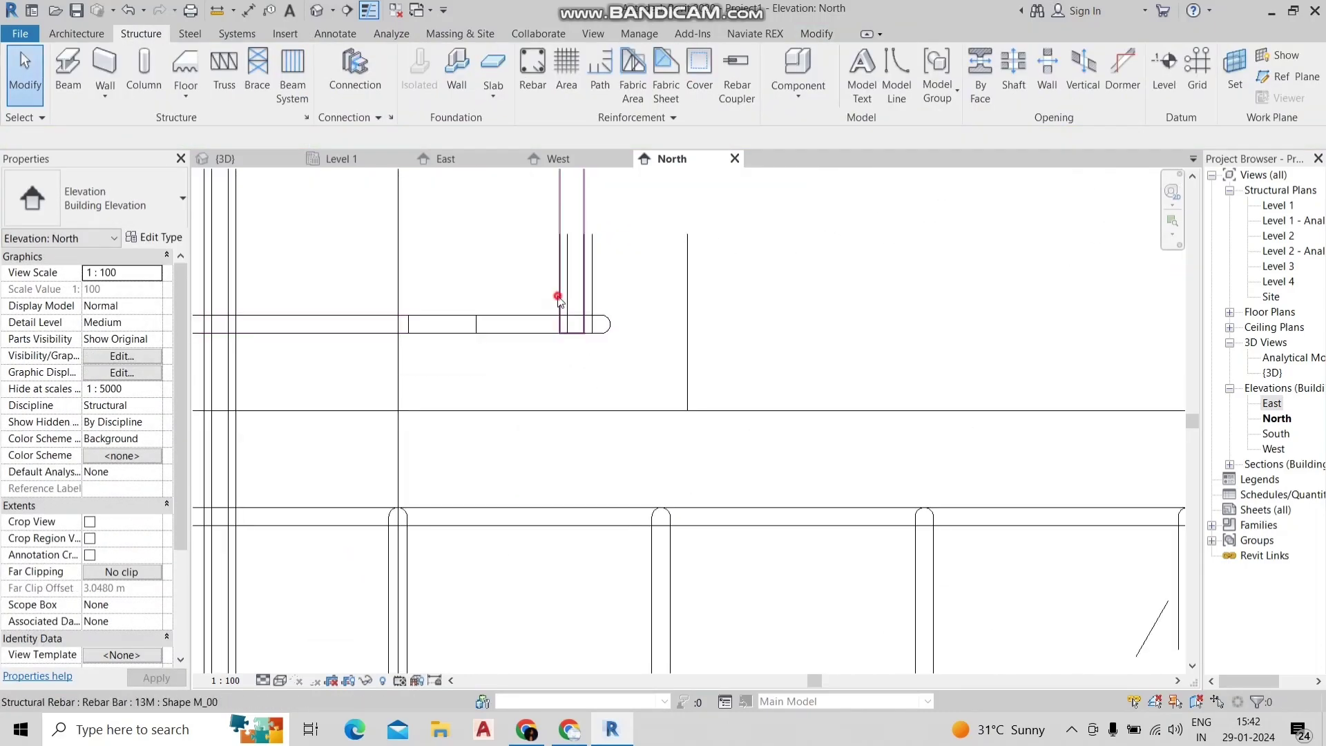
# - Stretch a third 13M vertical bar down into the footing
pyautogui.click(565, 320)
pyautogui.scroll(-2, 591, 415)
pyautogui.scroll(-2, 586, 343)
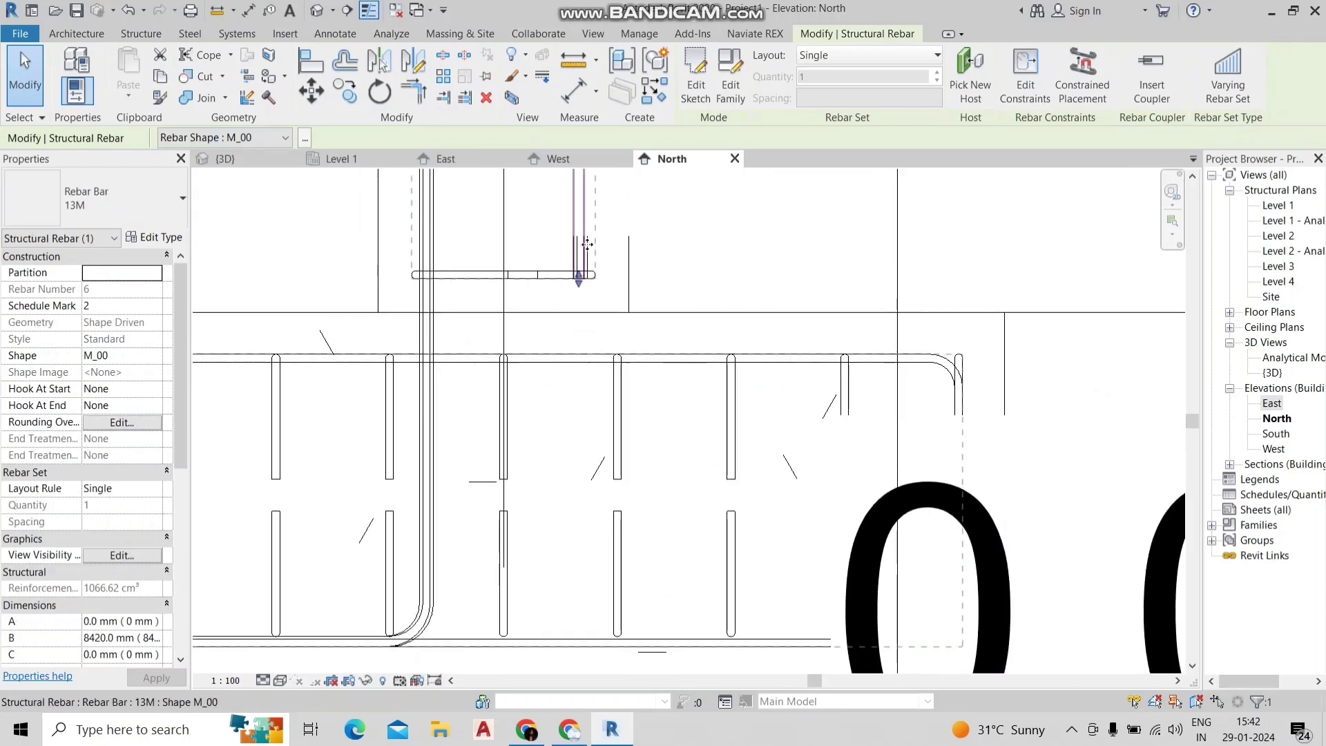
pyautogui.moveTo(580, 283); pyautogui.dragTo(570, 653)
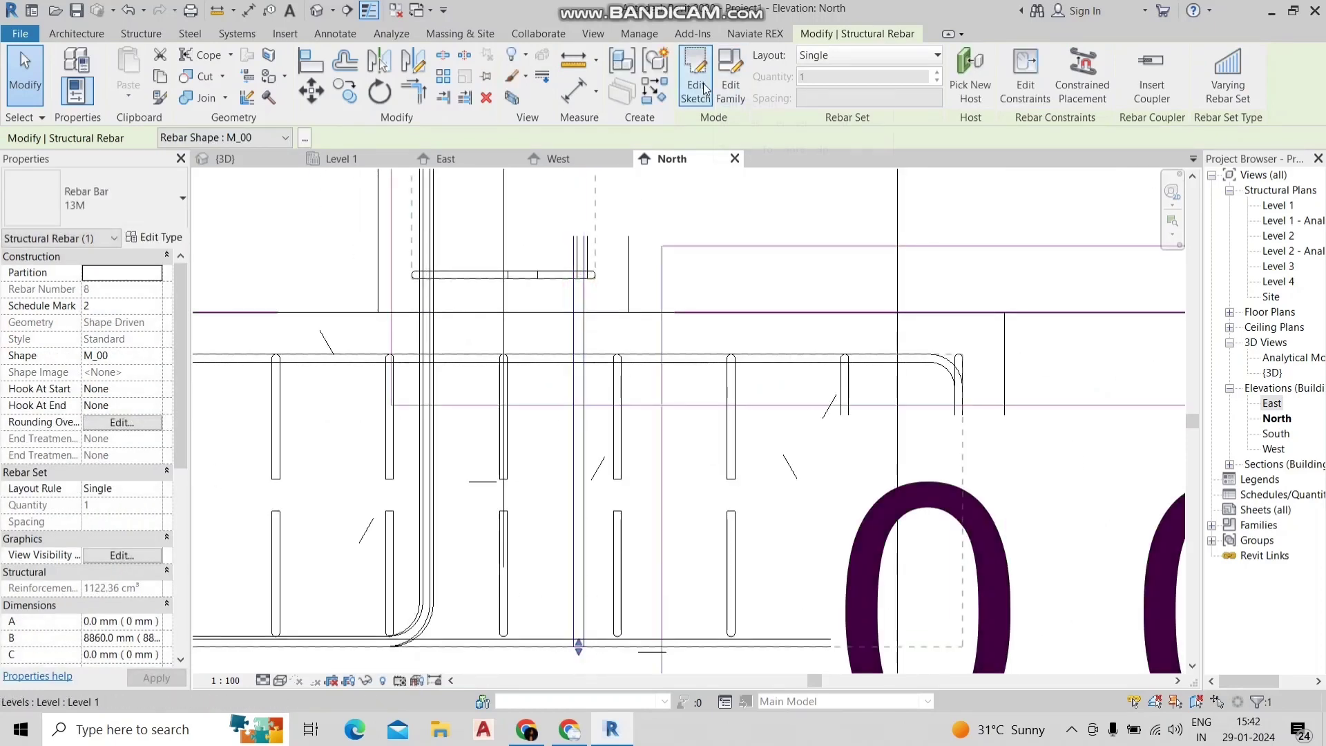
# - Edit the third bar's shape sketch in the East elevation
pyautogui.click(698, 78)
pyautogui.click(658, 532)
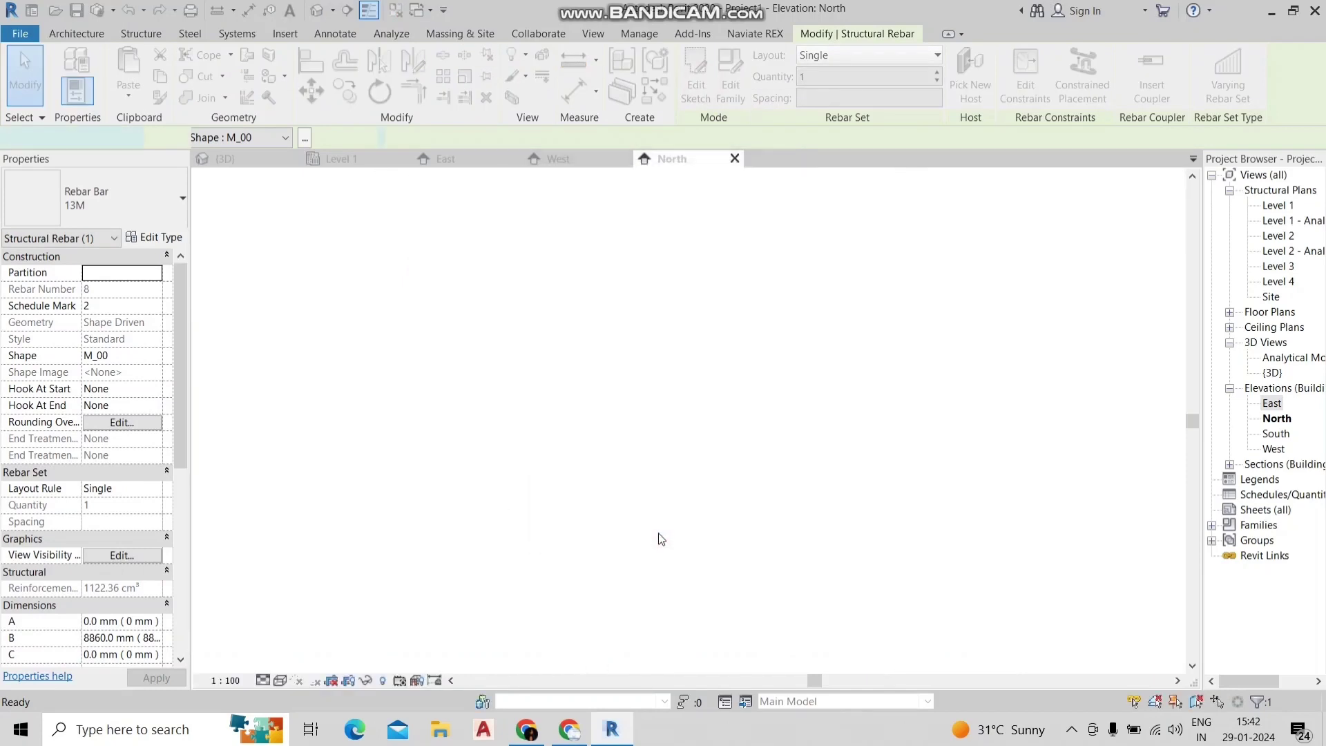
pyautogui.scroll(-3, 712, 527)
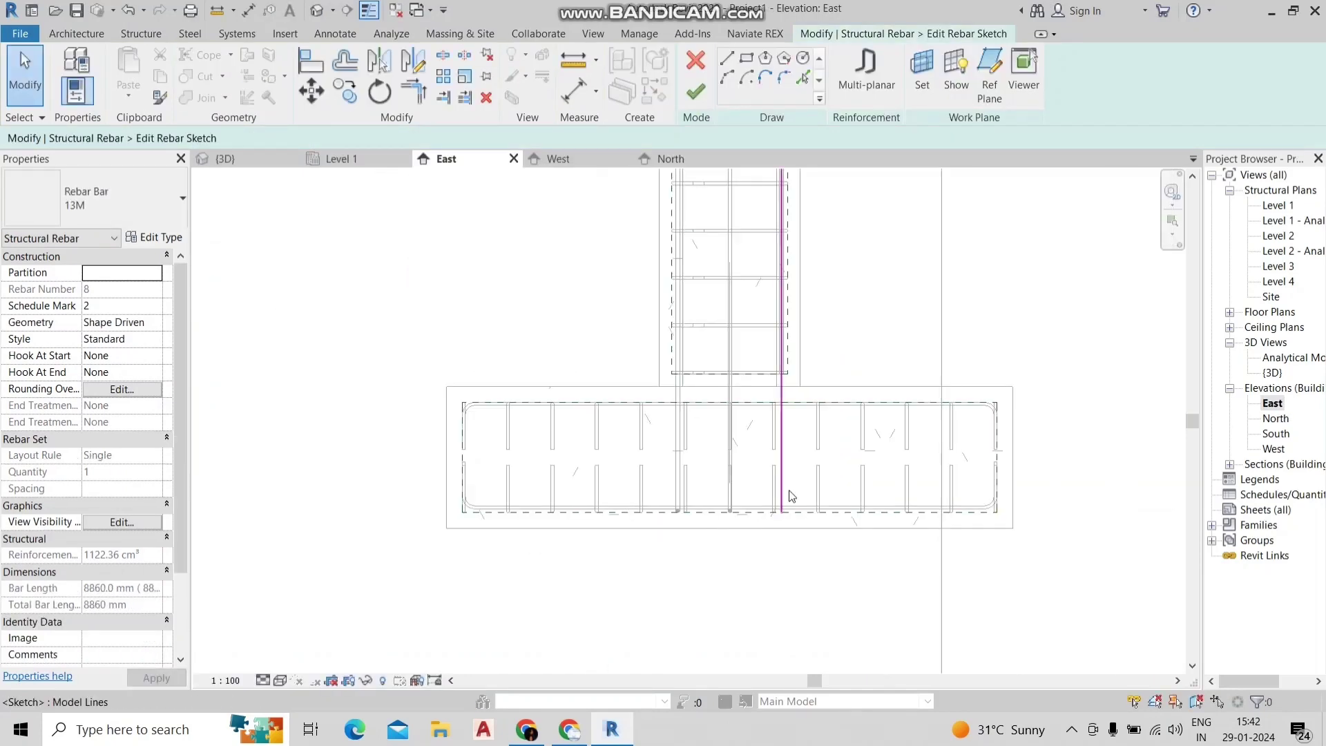
pyautogui.scroll(2, 711, 483)
pyautogui.scroll(2, 711, 470)
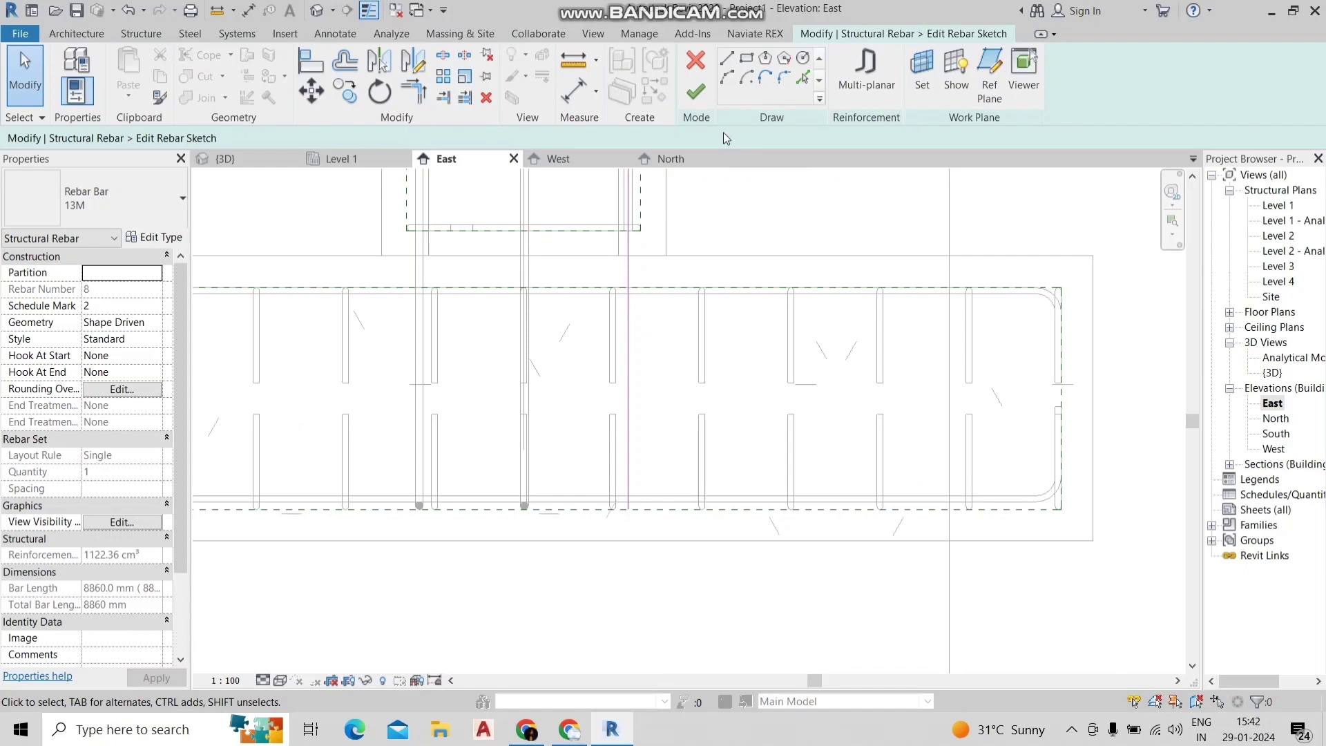
# - Draw a 300 mm leg from the bar's bottom end, creating an M_17A bend
pyautogui.click(725, 68)
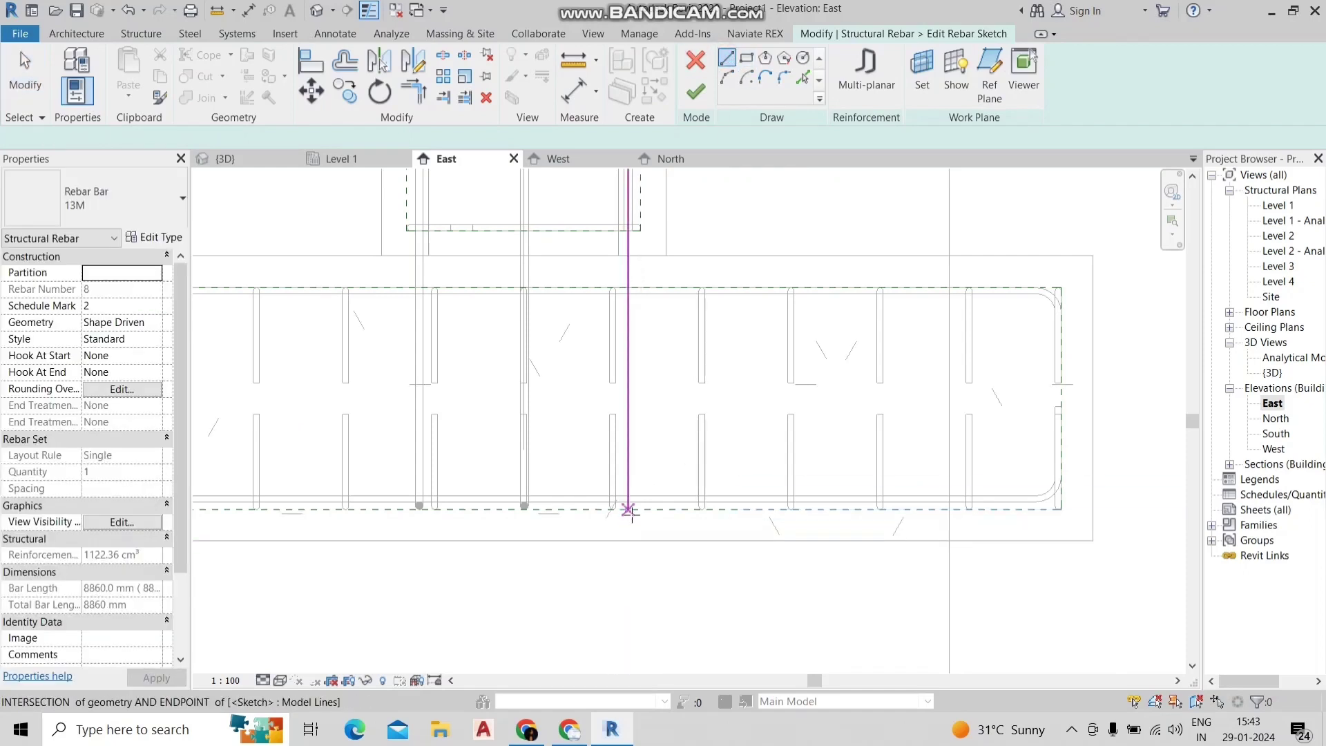
pyautogui.click(628, 509)
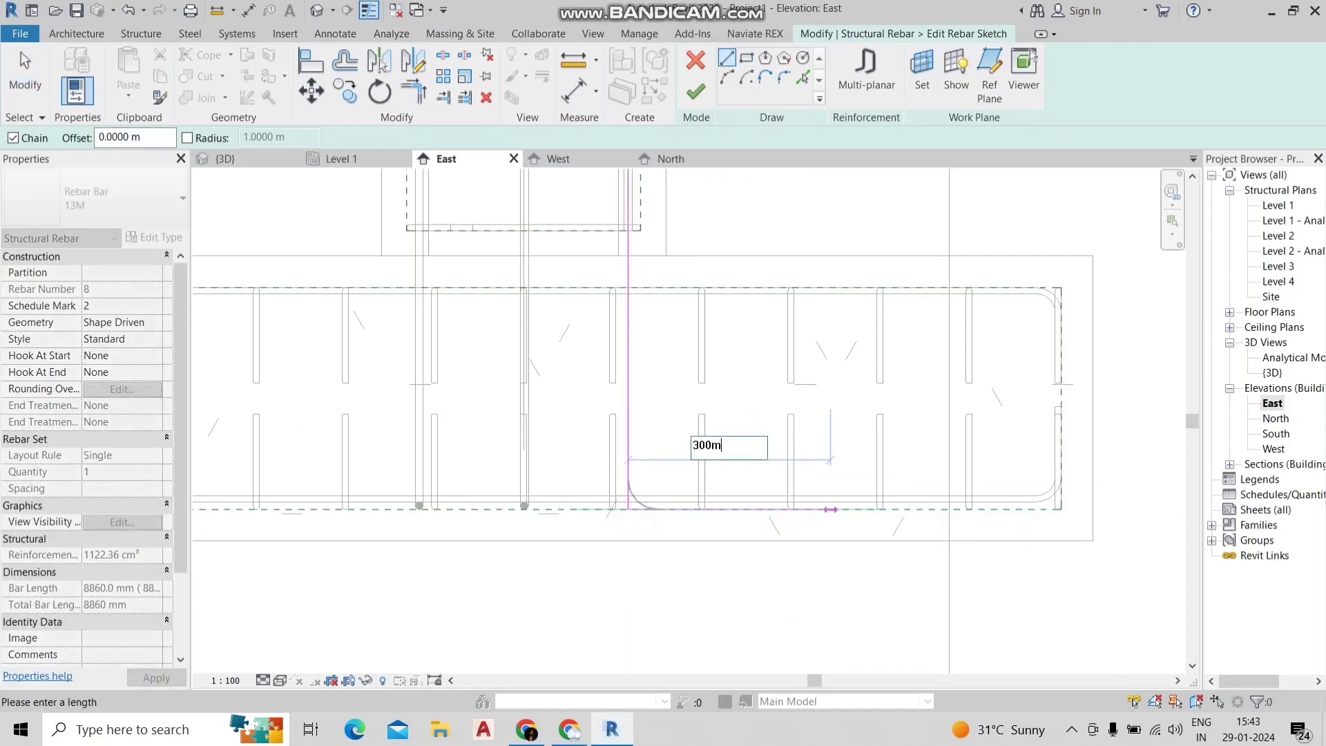
pyautogui.press('Return')
pyautogui.press('Escape')
pyautogui.press('Escape')
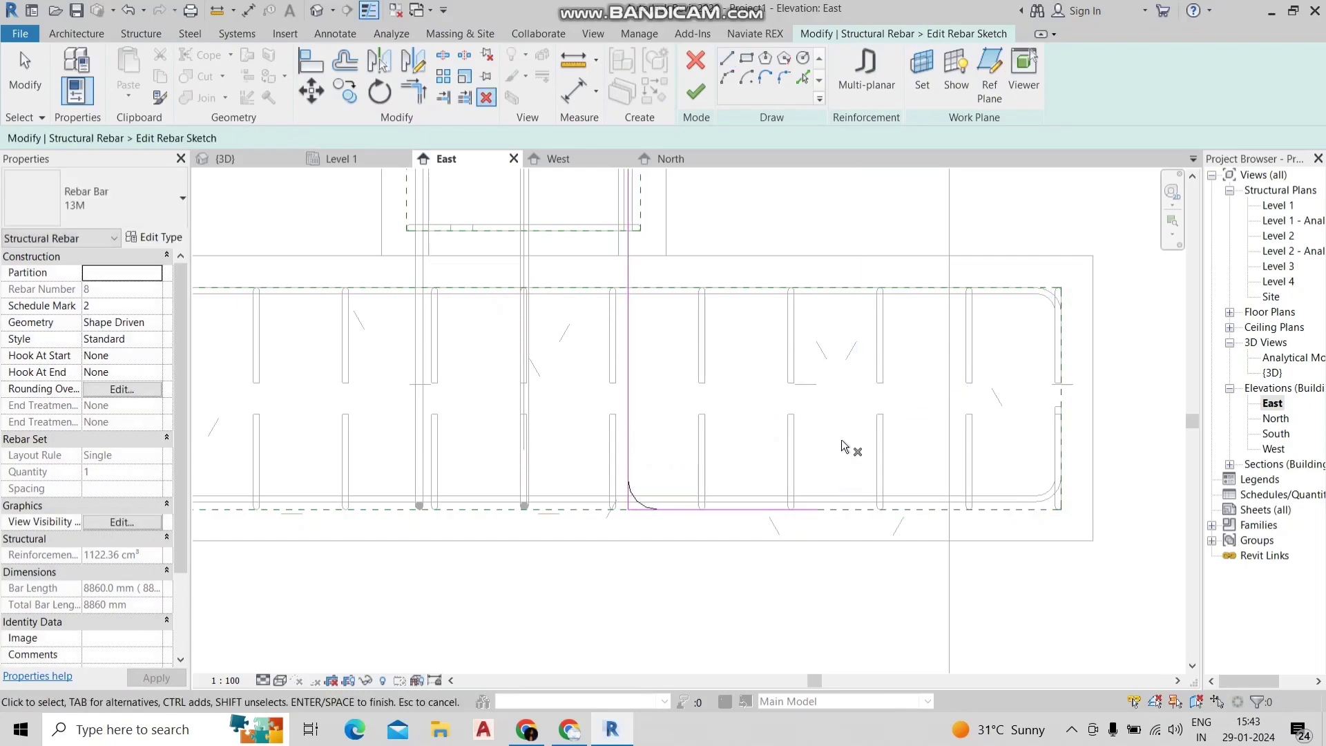
pyautogui.click(711, 102)
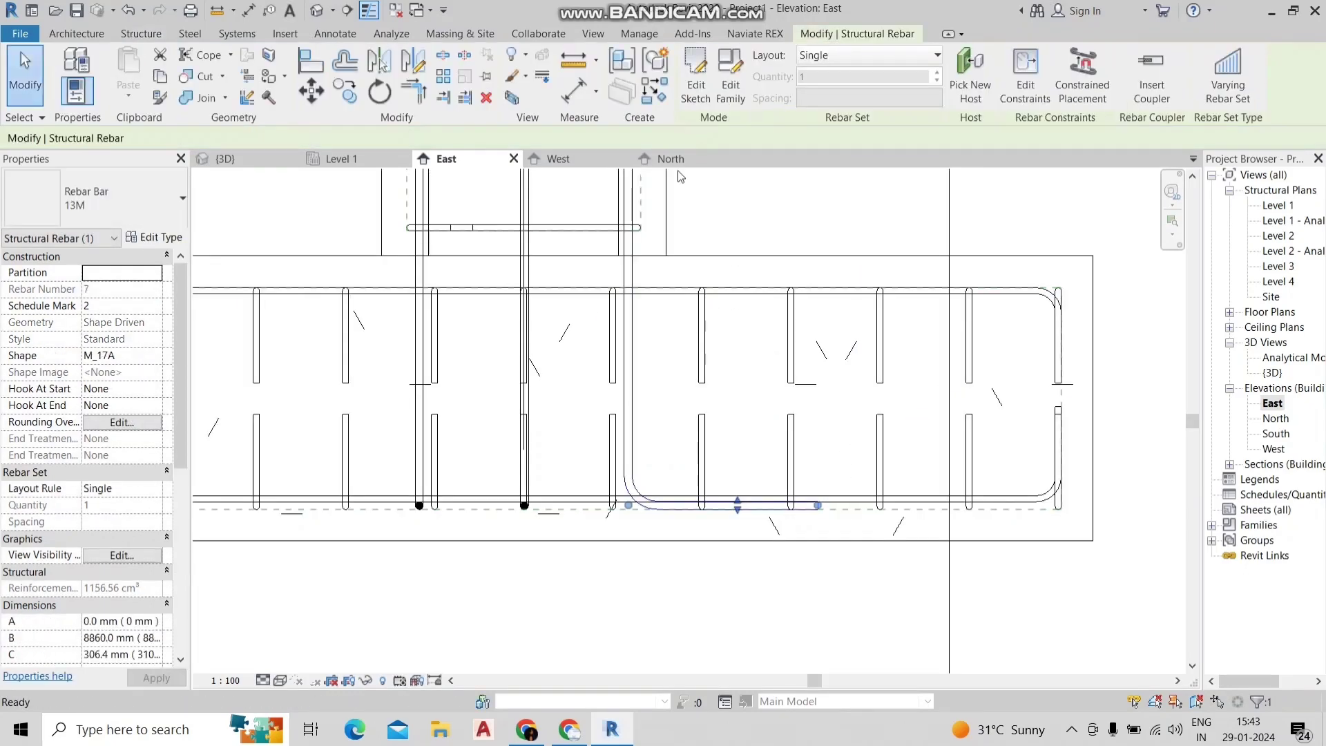
pyautogui.press('Escape')
# - Pan toward the footing, then check the rebar cage in the default 3D view
pyautogui.scroll(3, 635, 228)
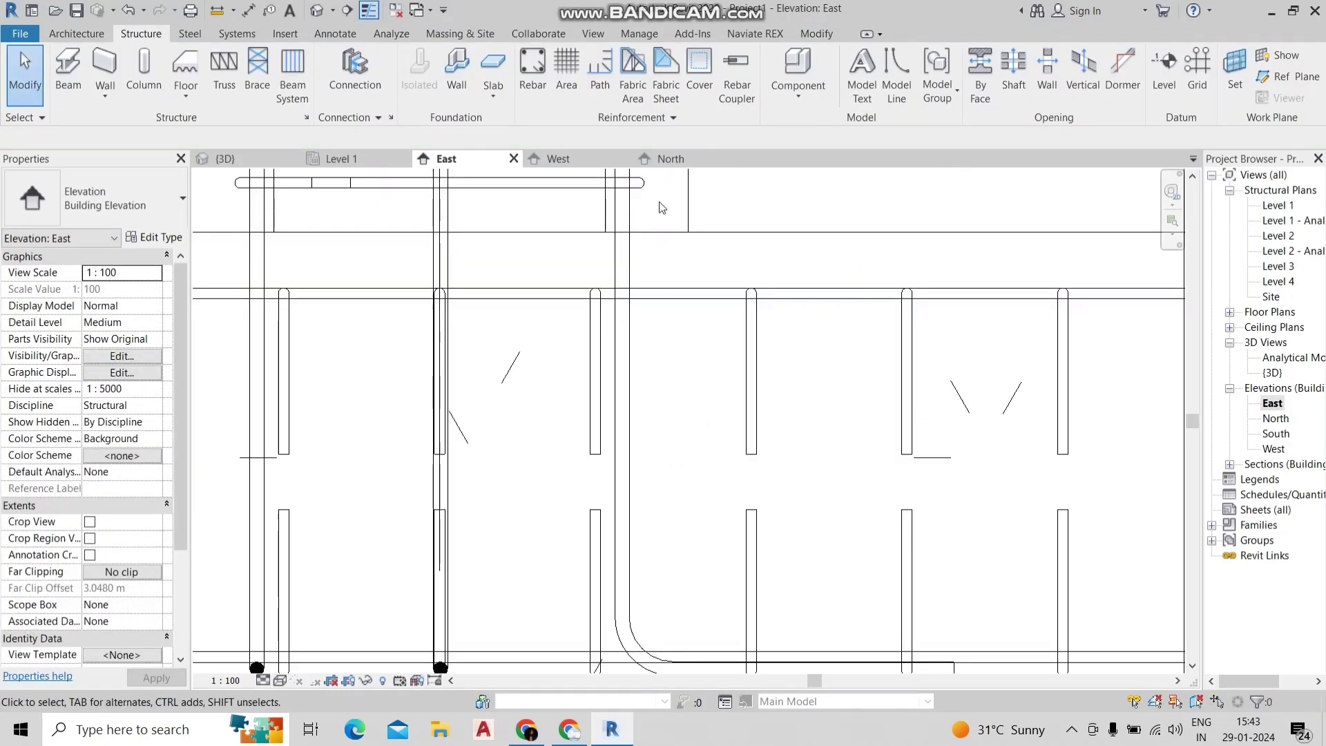
pyautogui.moveTo(657, 204); pyautogui.dragTo(665, 454, button='middle')
pyautogui.scroll(-5, 665, 454)
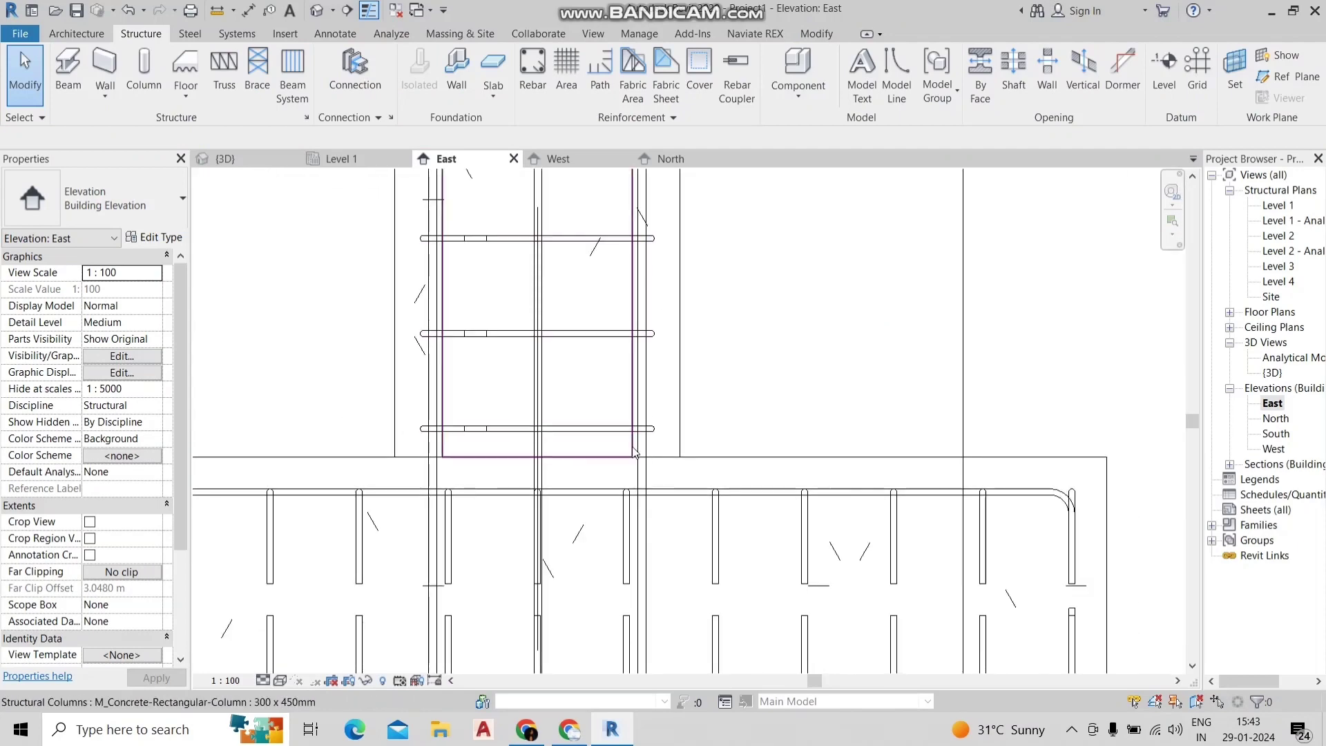
pyautogui.scroll(2, 711, 478)
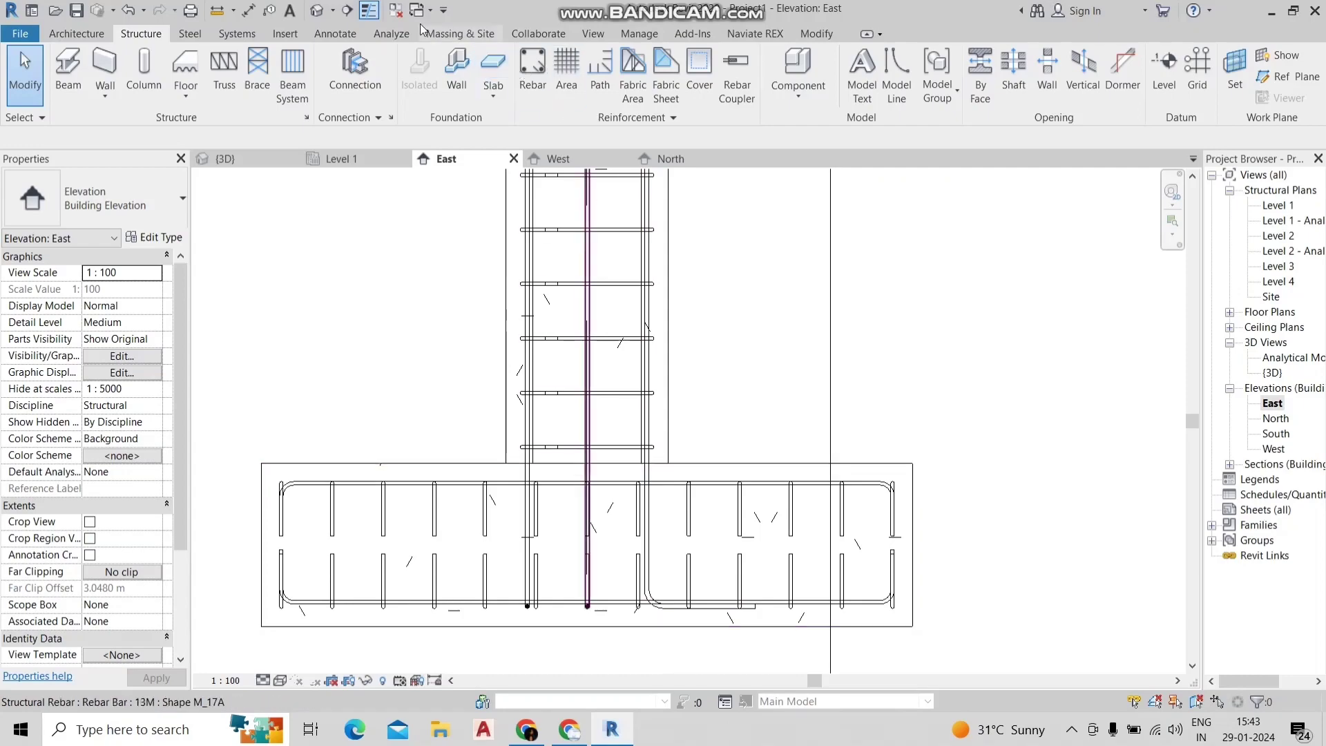
pyautogui.click(318, 10)
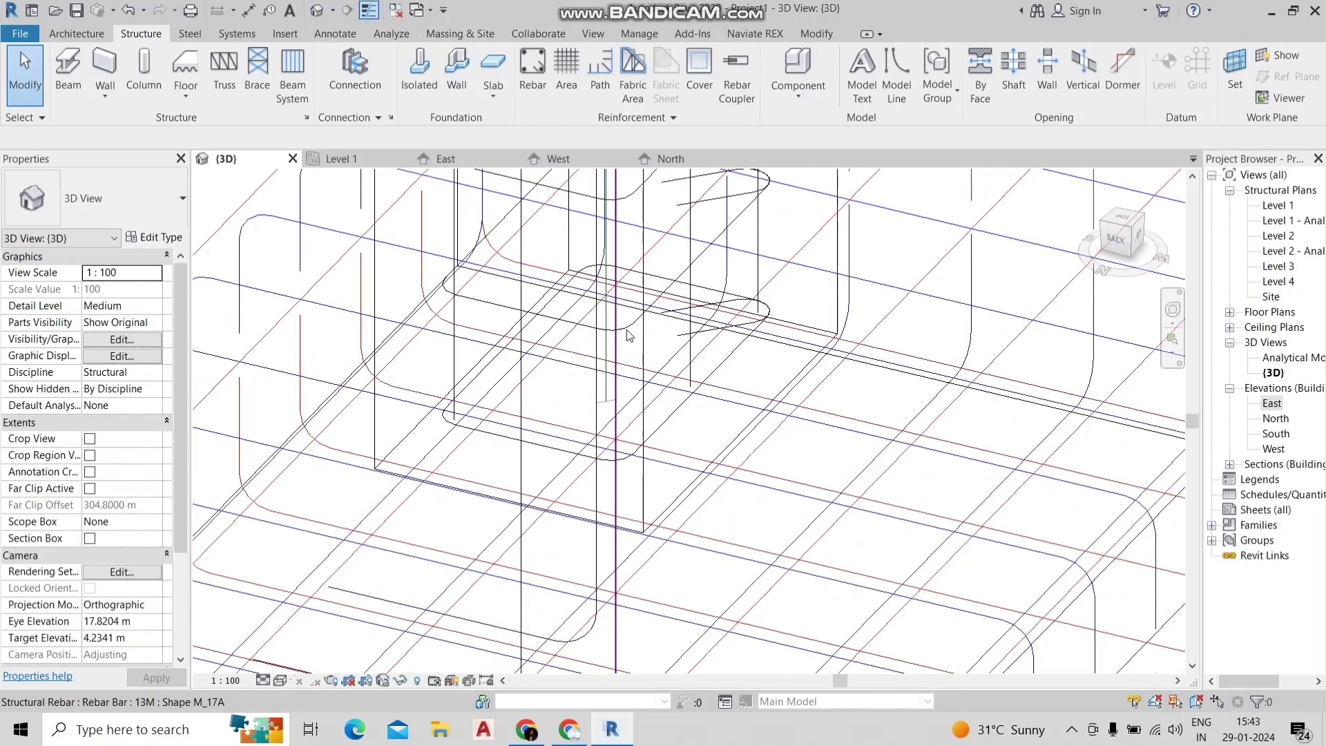
pyautogui.scroll(-3, 630, 348)
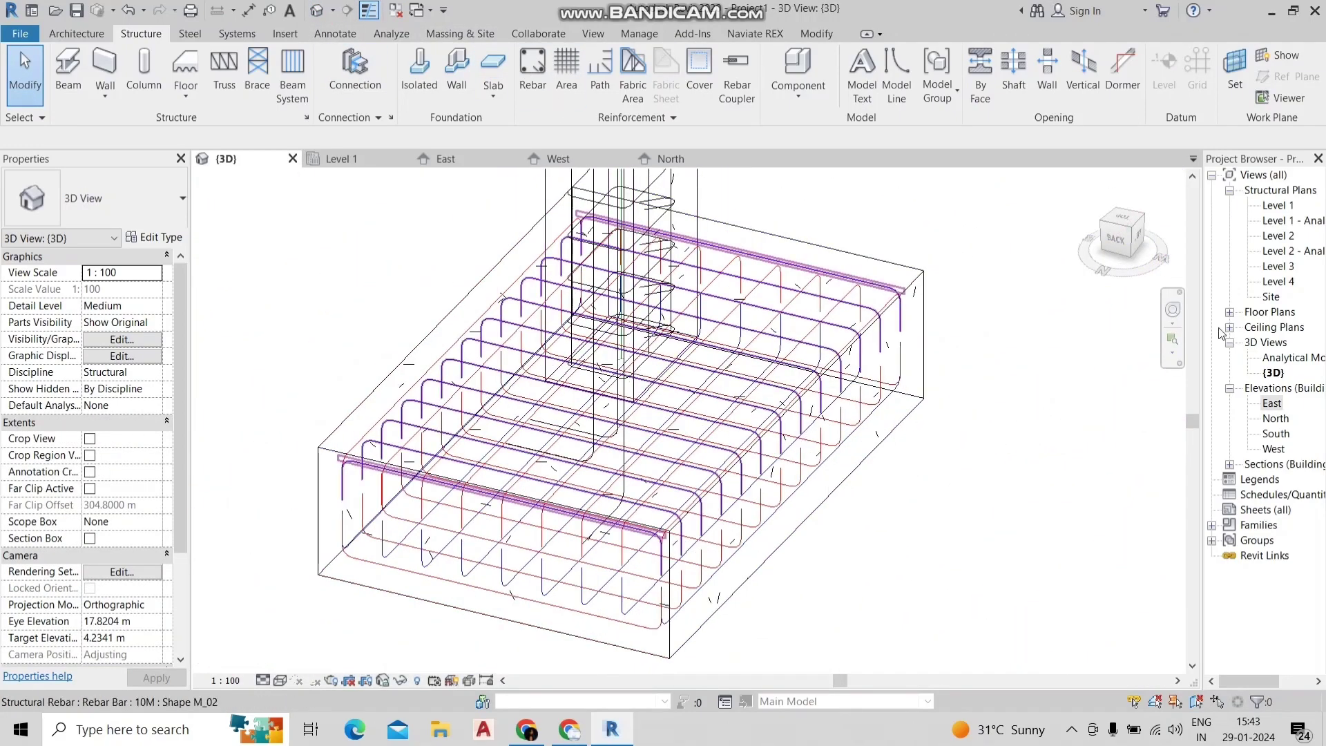
# - Zoom the North elevation in on a still-straight 13M M_00 column bar
pyautogui.doubleClick(1276, 418)
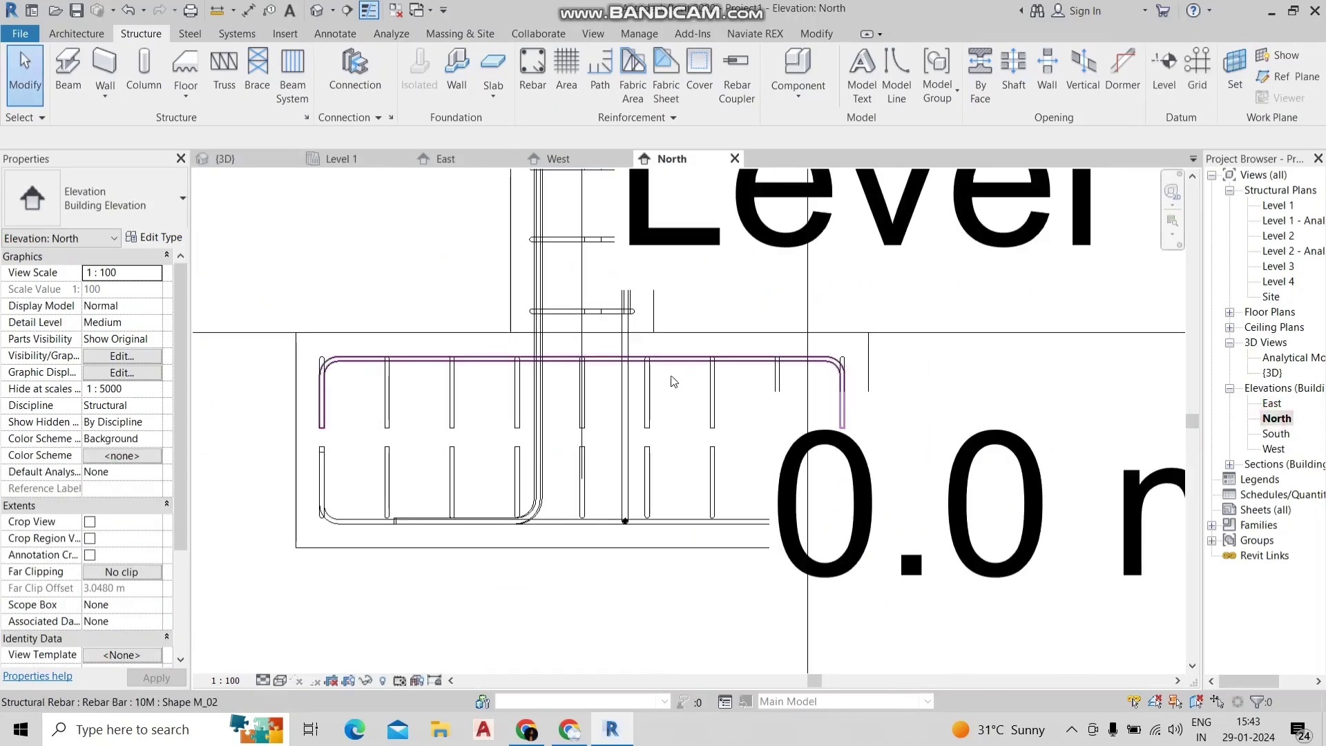
pyautogui.scroll(2, 673, 382)
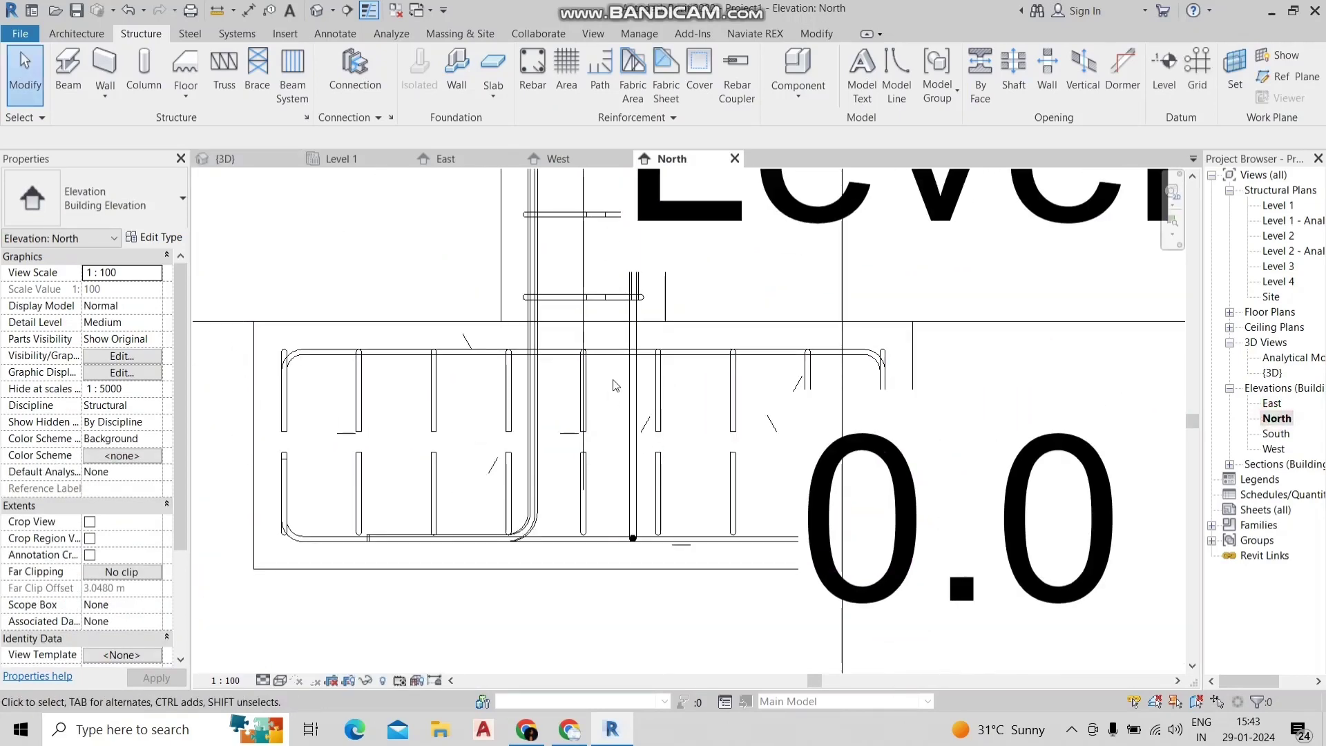
pyautogui.scroll(2, 622, 366)
pyautogui.scroll(3, 643, 324)
pyautogui.scroll(2, 656, 290)
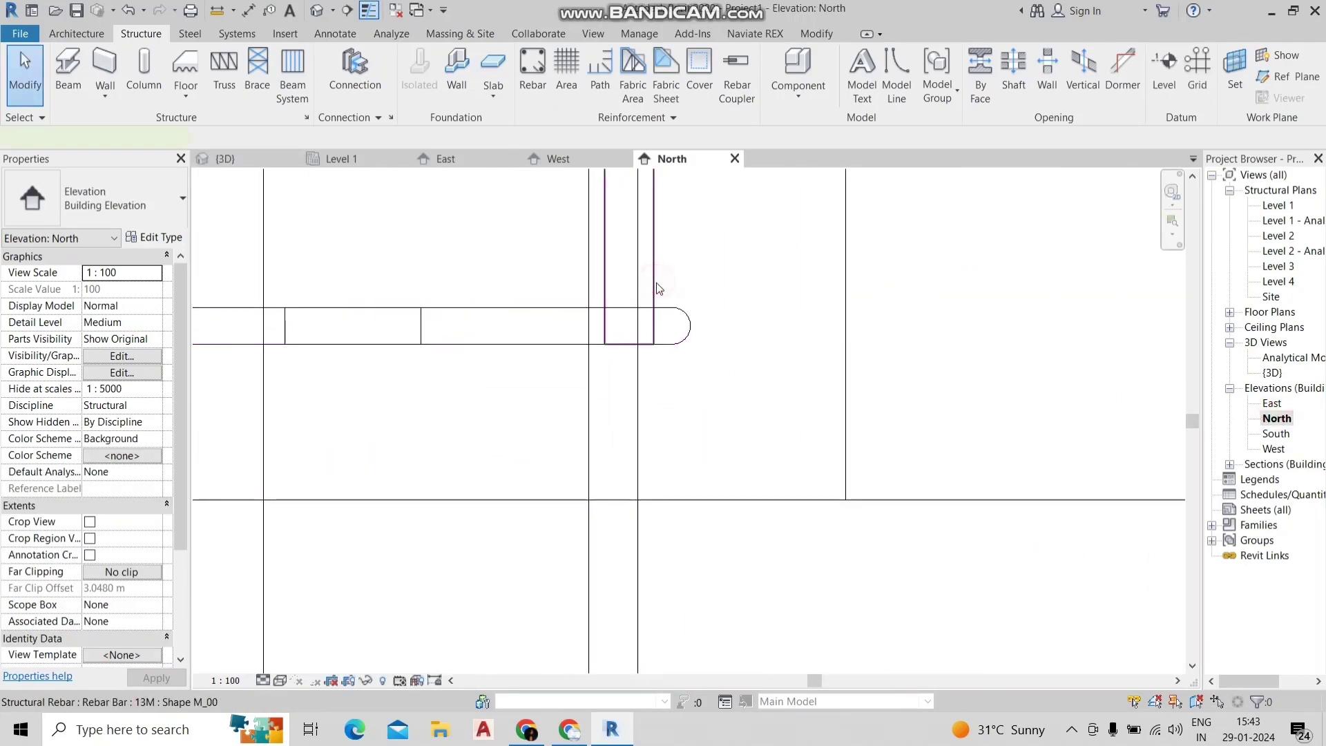
# - Stretch the fourth 13M column bar's end down into the footing
pyautogui.click(657, 289)
pyautogui.scroll(-2, 642, 305)
pyautogui.scroll(-2, 648, 296)
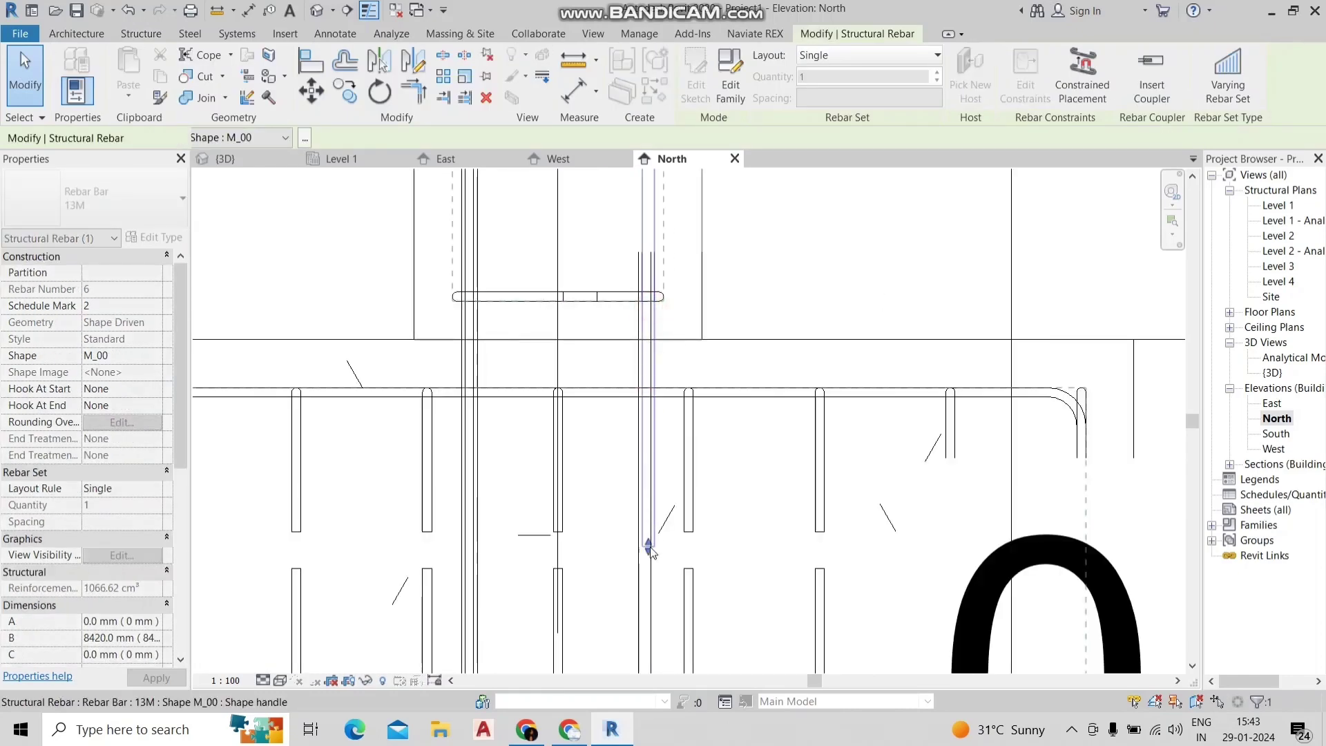
pyautogui.moveTo(649, 549); pyautogui.dragTo(644, 423, button='middle')
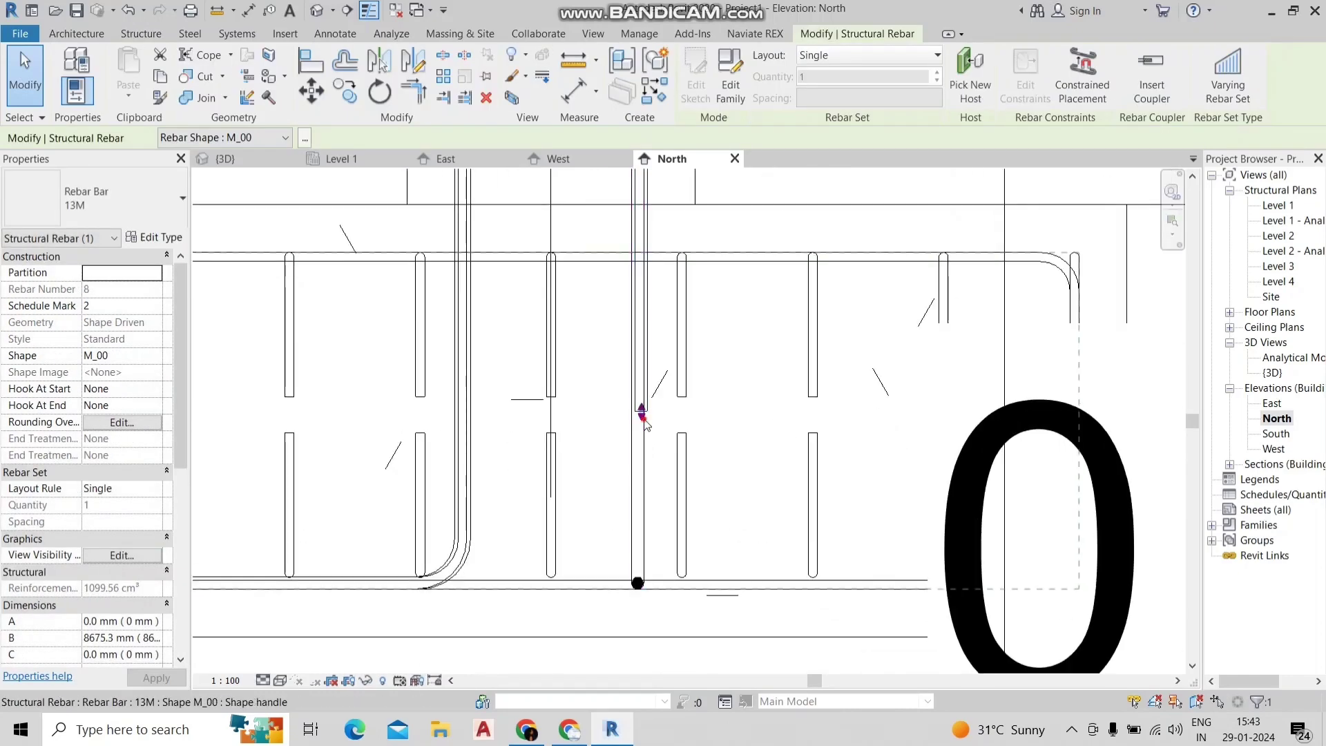
pyautogui.moveTo(642, 416); pyautogui.dragTo(654, 582)
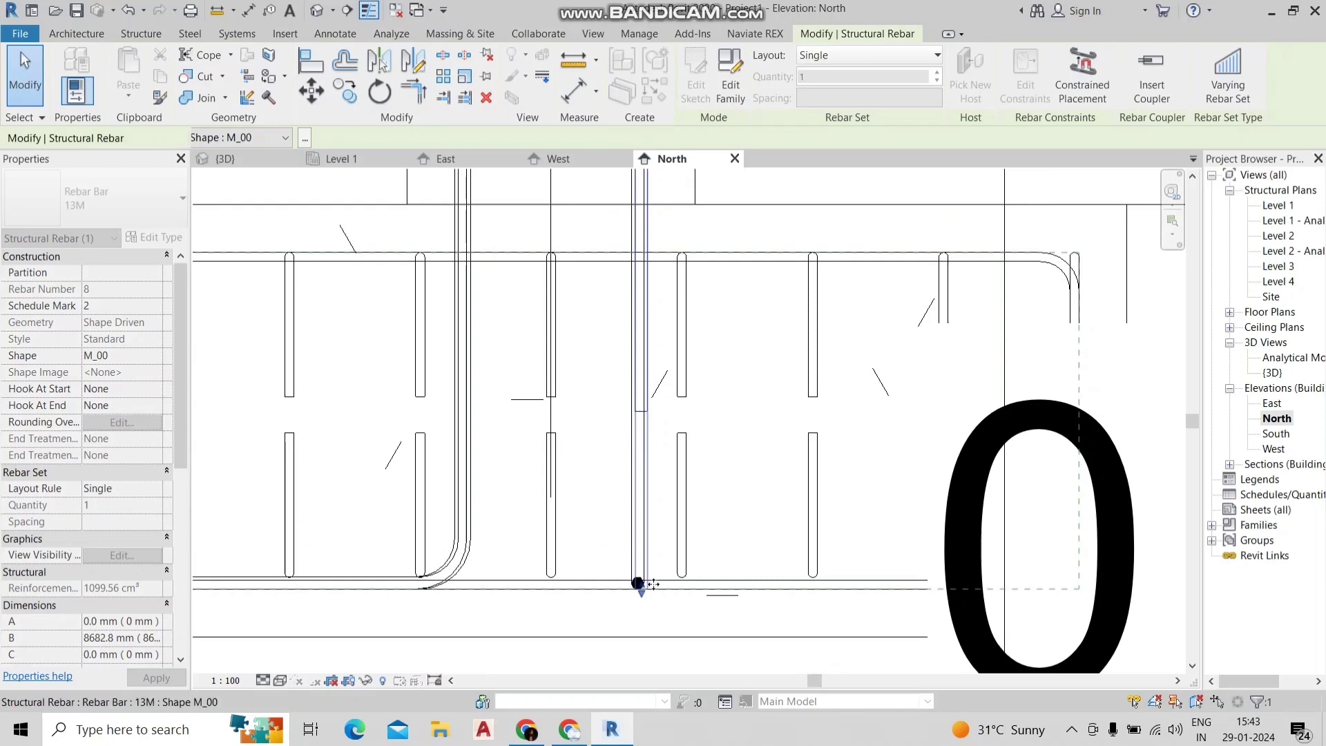
# - Edit the bar's shape sketch, abandoning initial arc and line attempts
pyautogui.doubleClick(642, 571)
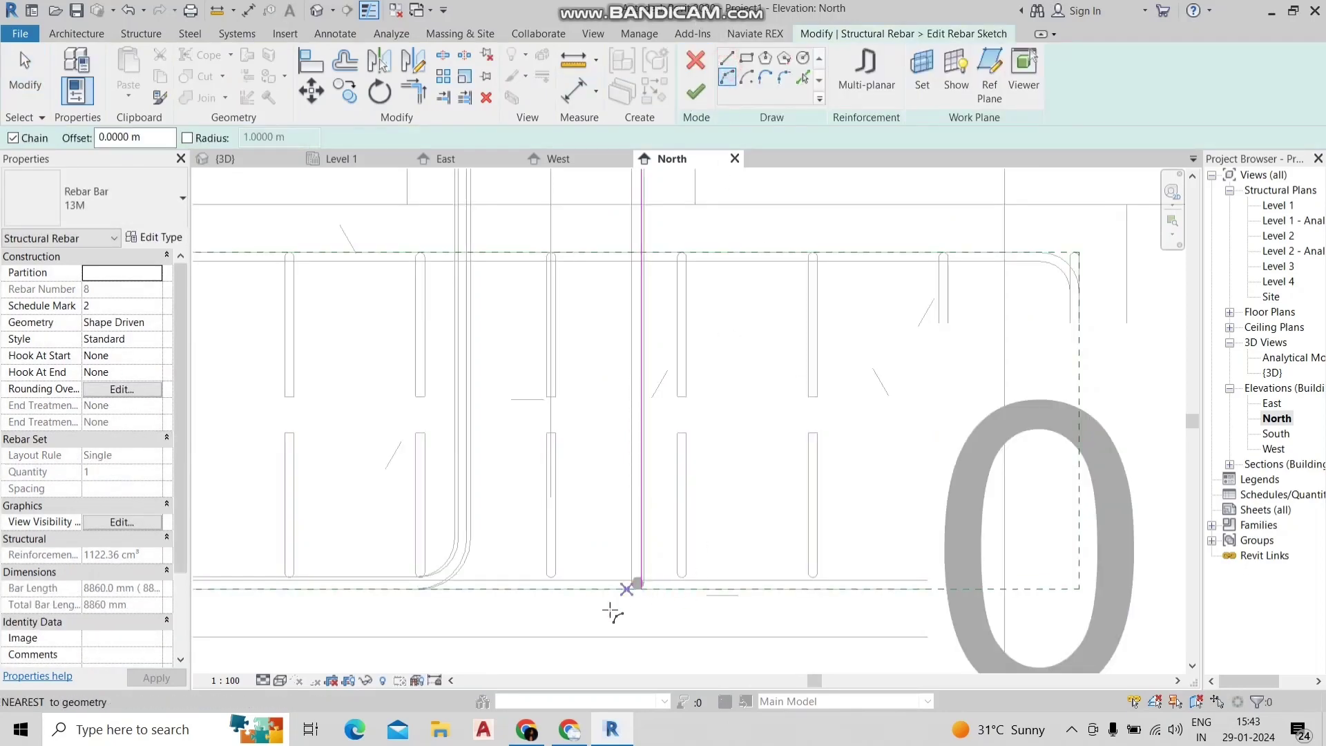
pyautogui.click(634, 587)
pyautogui.write('300')
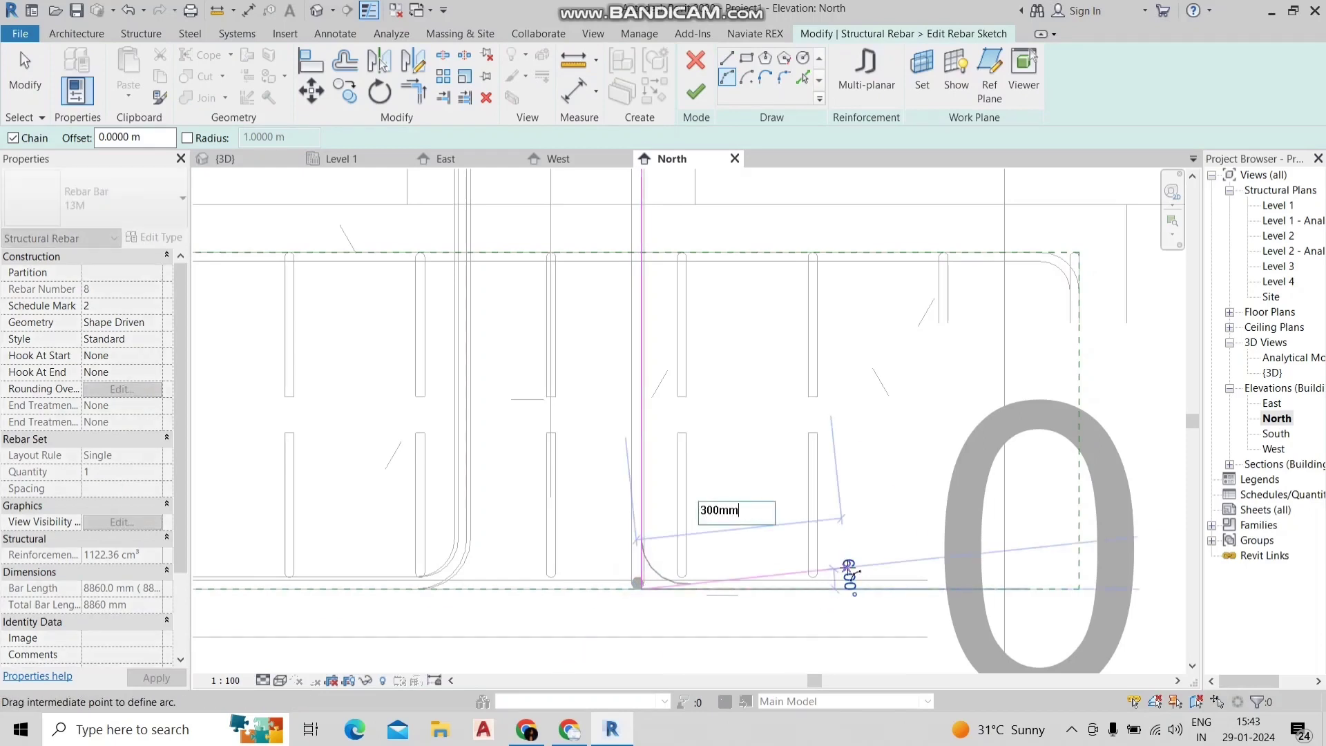
pyautogui.press('Escape')
pyautogui.press('Escape')
pyautogui.press('Escape')
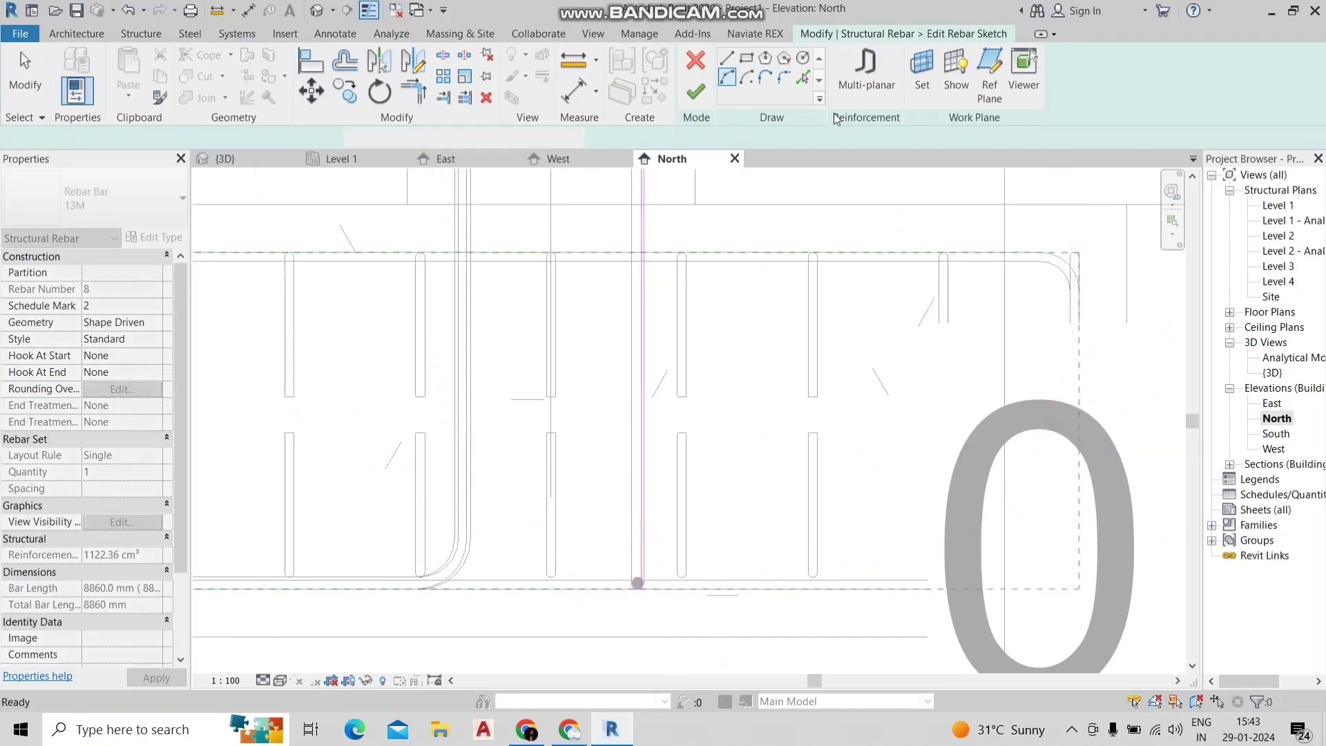
pyautogui.click(726, 58)
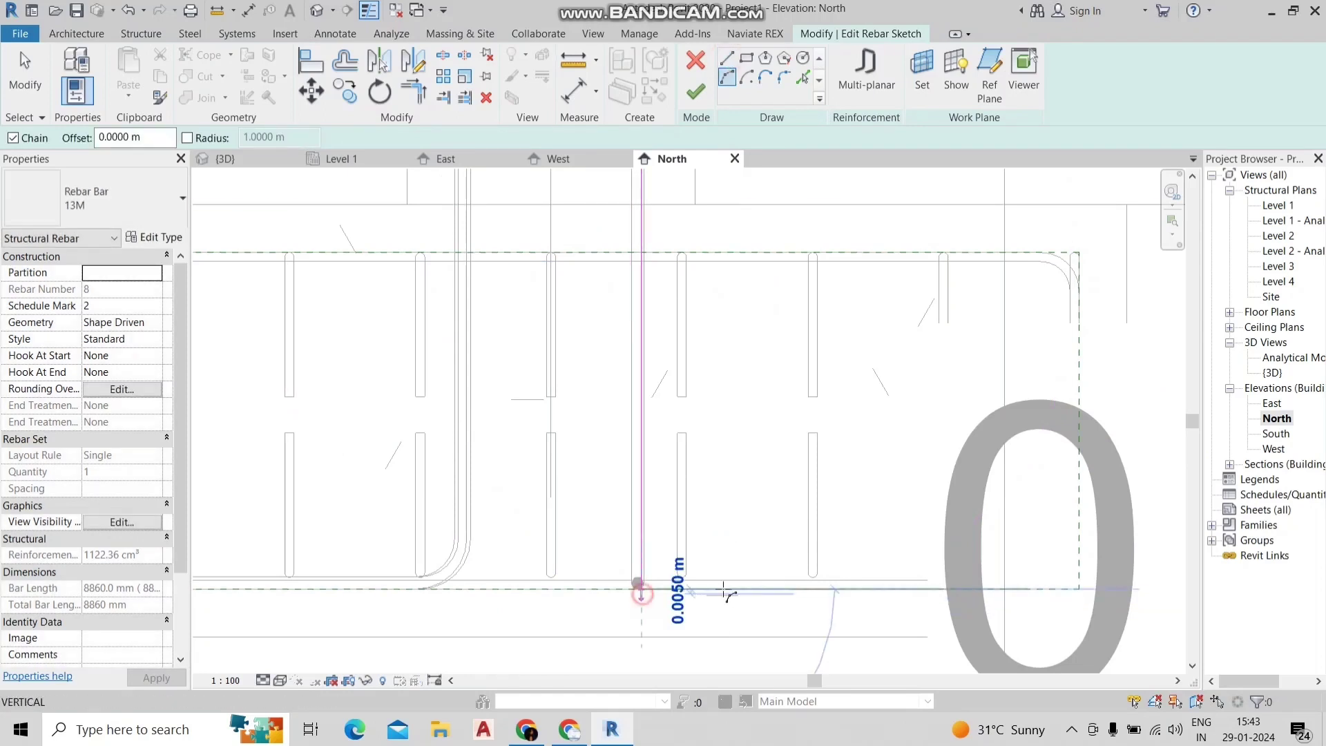
pyautogui.click(726, 593)
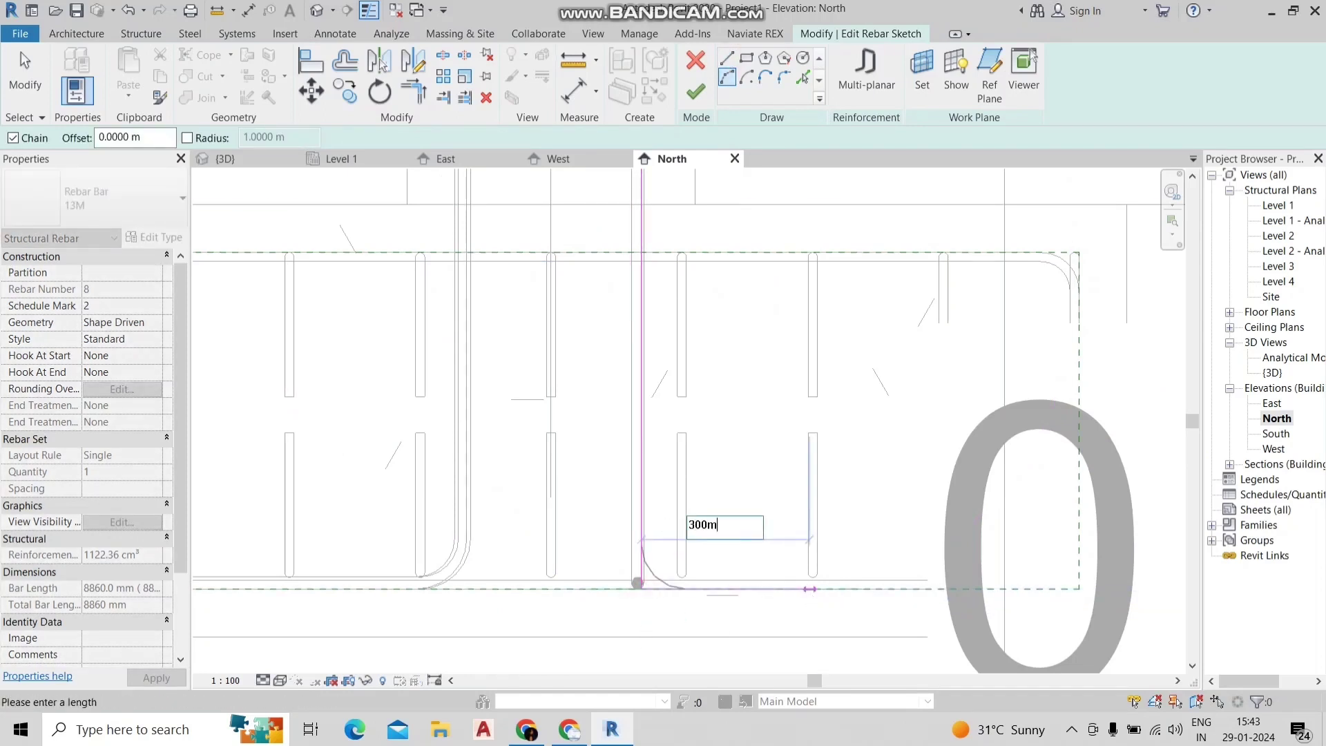
pyautogui.press('Escape')
pyautogui.press('Escape')
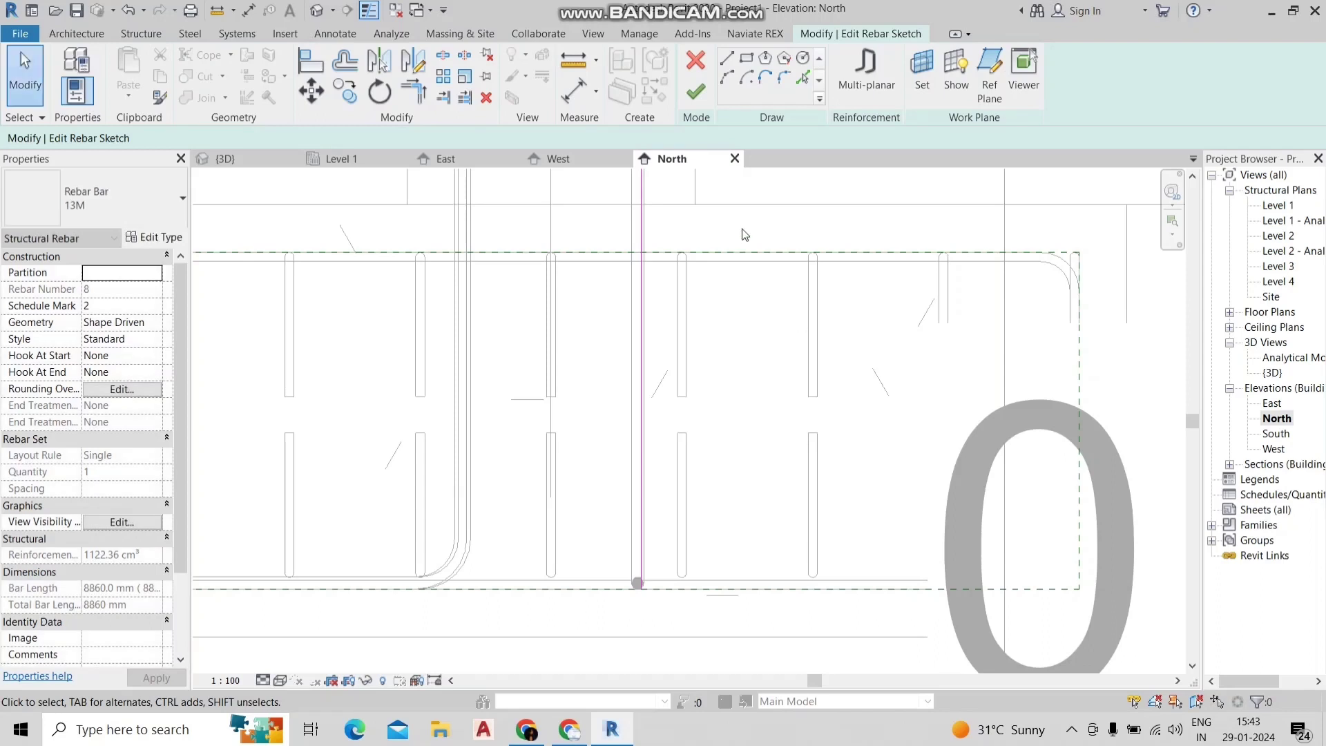
# - Draw a 300 mm bent leg from the bar's bottom end and finish the sketch
pyautogui.scroll(1, 666, 455)
pyautogui.press('l')
pyautogui.press('i')
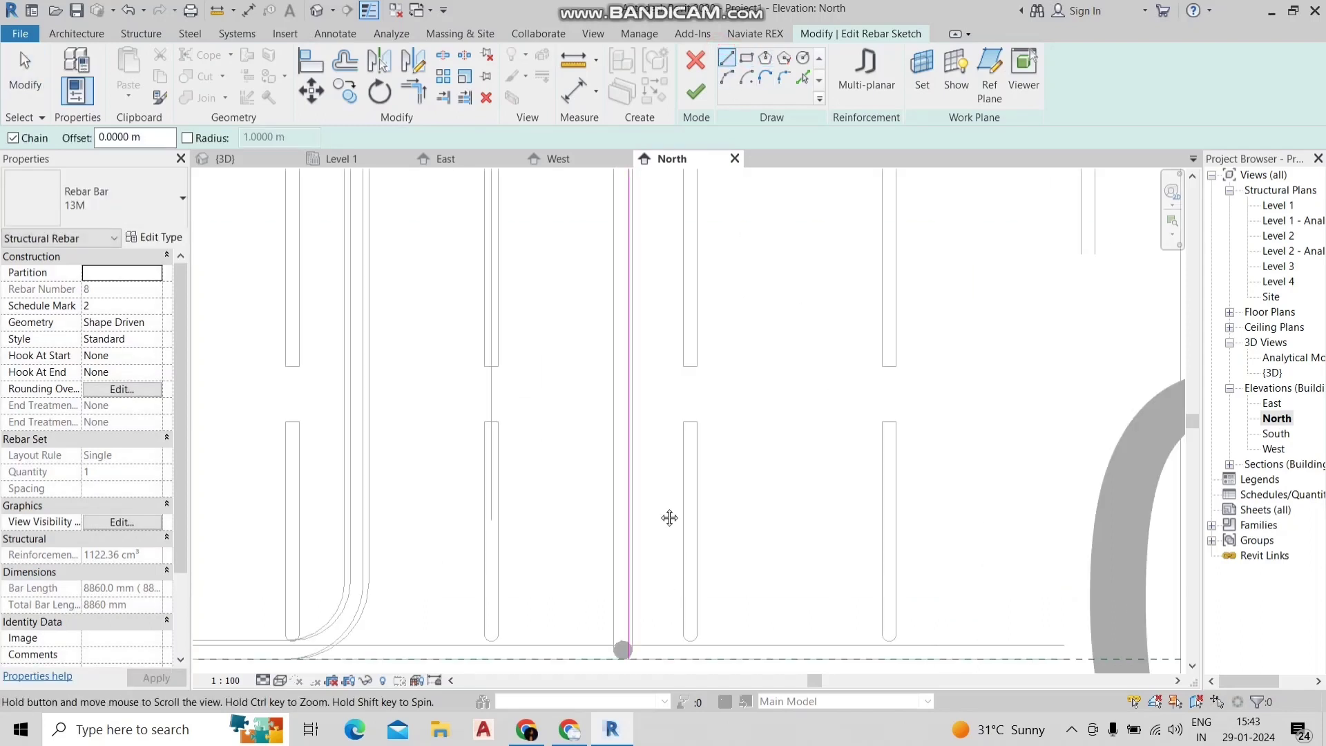
pyautogui.scroll(1, 594, 477)
pyautogui.click(587, 420)
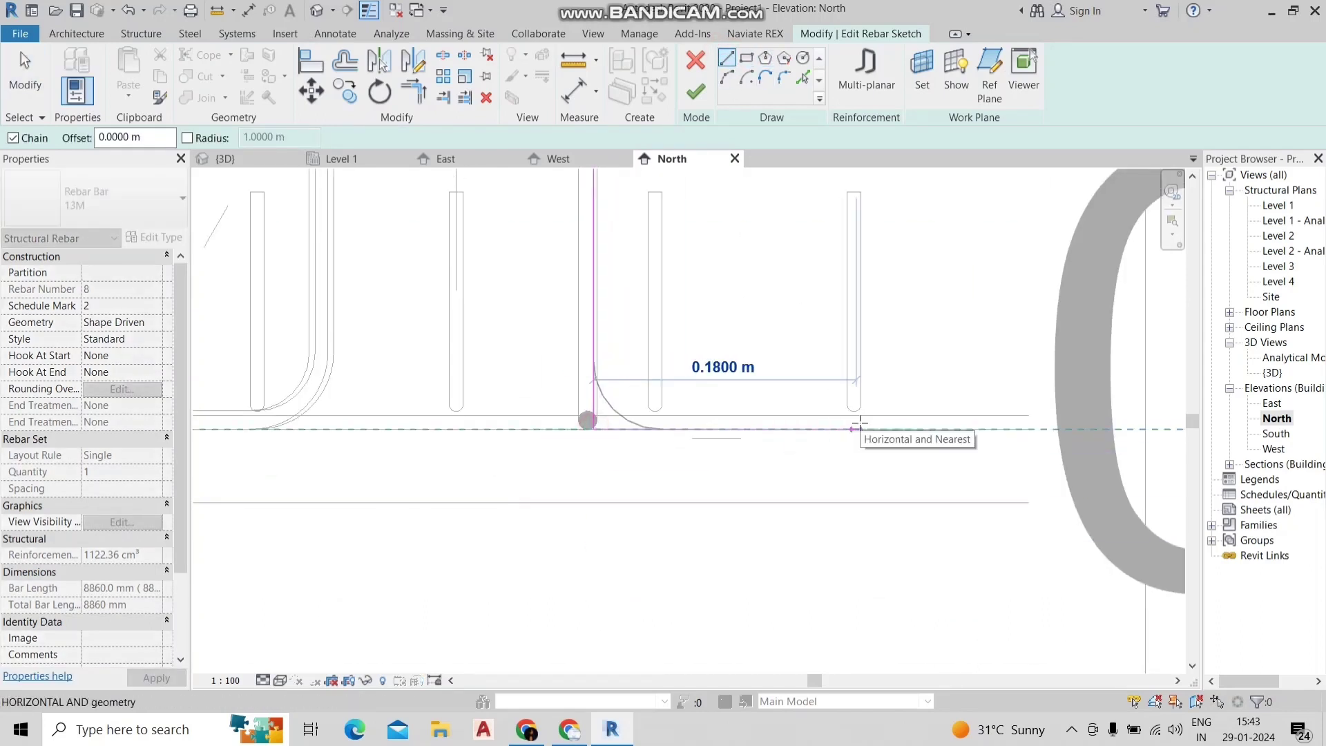
pyautogui.press('Return')
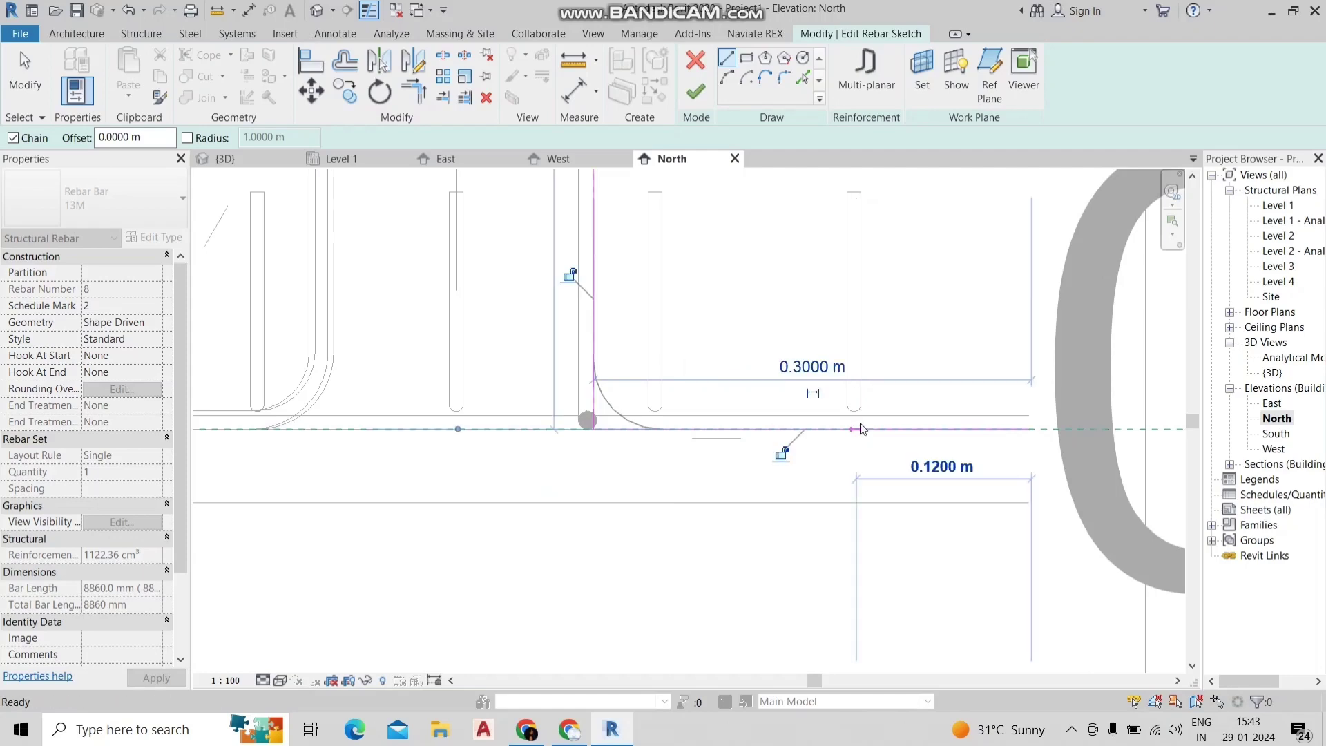
pyautogui.click(696, 92)
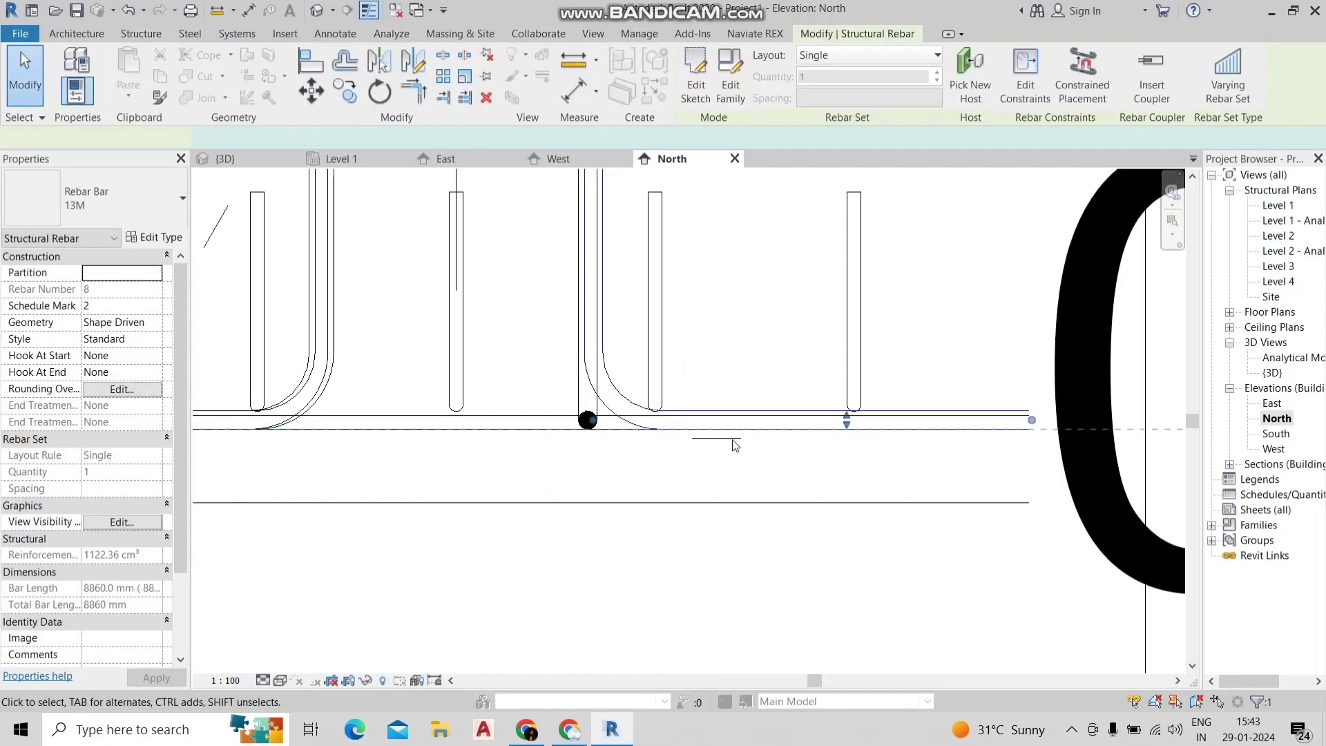
pyautogui.scroll(-3, 735, 449)
pyautogui.scroll(-2, 734, 452)
# - Inspect the anchored column bars and footing cage in 3D wireframe, then minimize Revit
pyautogui.press('Escape')
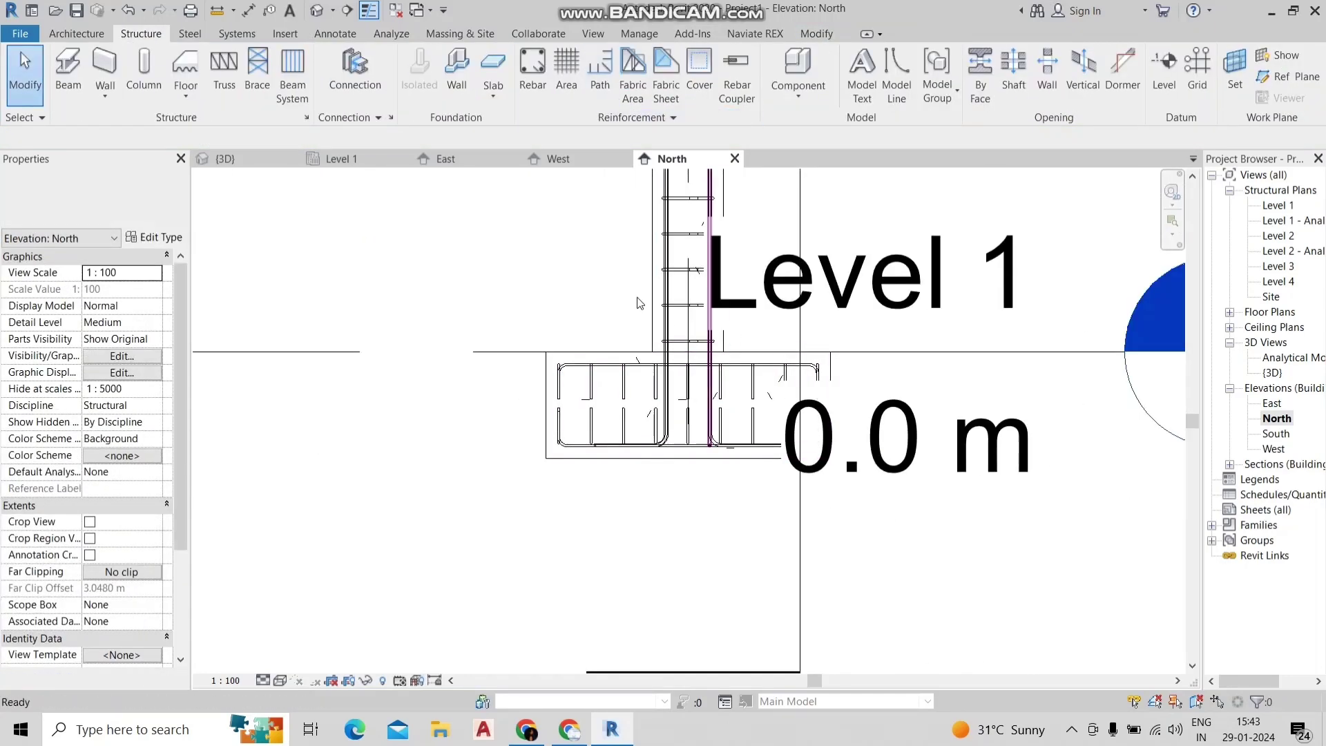
pyautogui.click(315, 14)
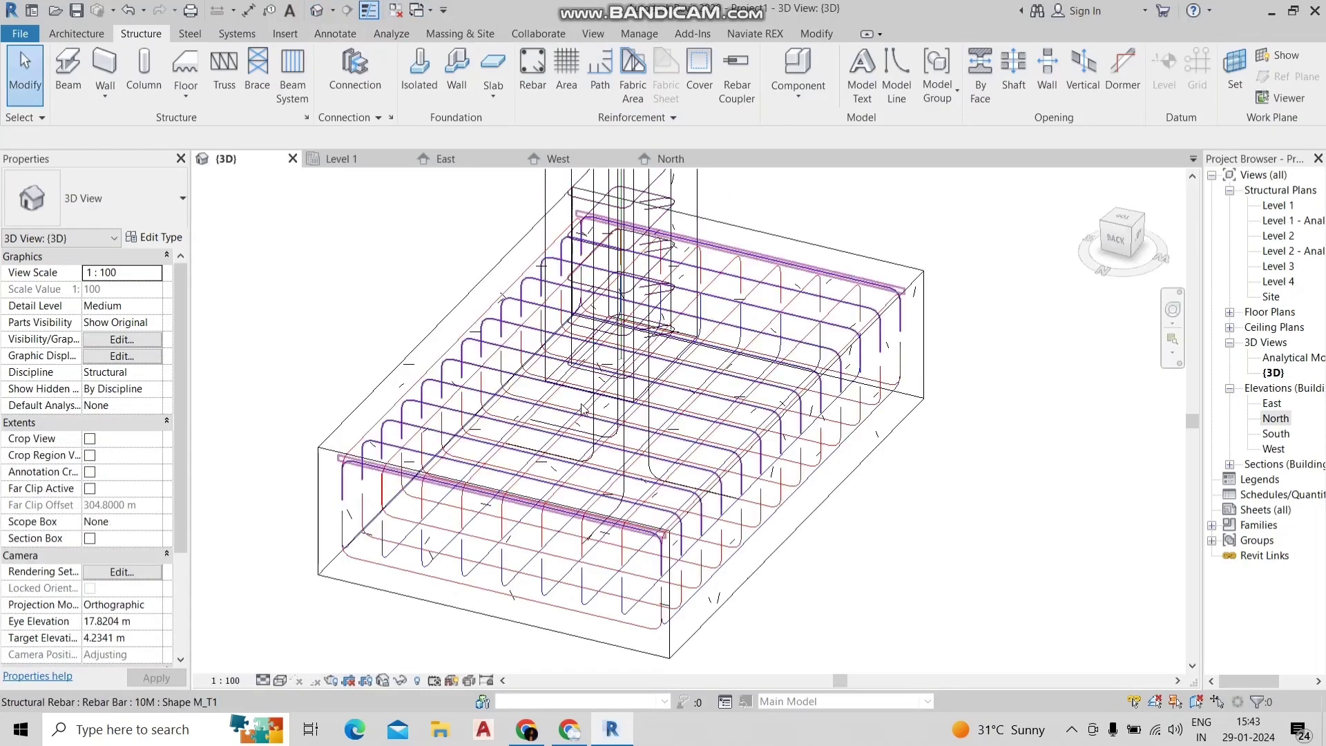
pyautogui.moveTo(732, 483)
pyautogui.keyDown('shift'); pyautogui.mouseDown(button='middle')
pyautogui.moveTo(822, 532)
pyautogui.moveTo(759, 483)
pyautogui.moveTo(1001, 533)
pyautogui.moveTo(935, 527)
pyautogui.moveTo(712, 393)
pyautogui.mouseUp(button='middle'); pyautogui.keyUp('shift')
pyautogui.scroll(2, 690, 442)
pyautogui.scroll(2, 677, 449)
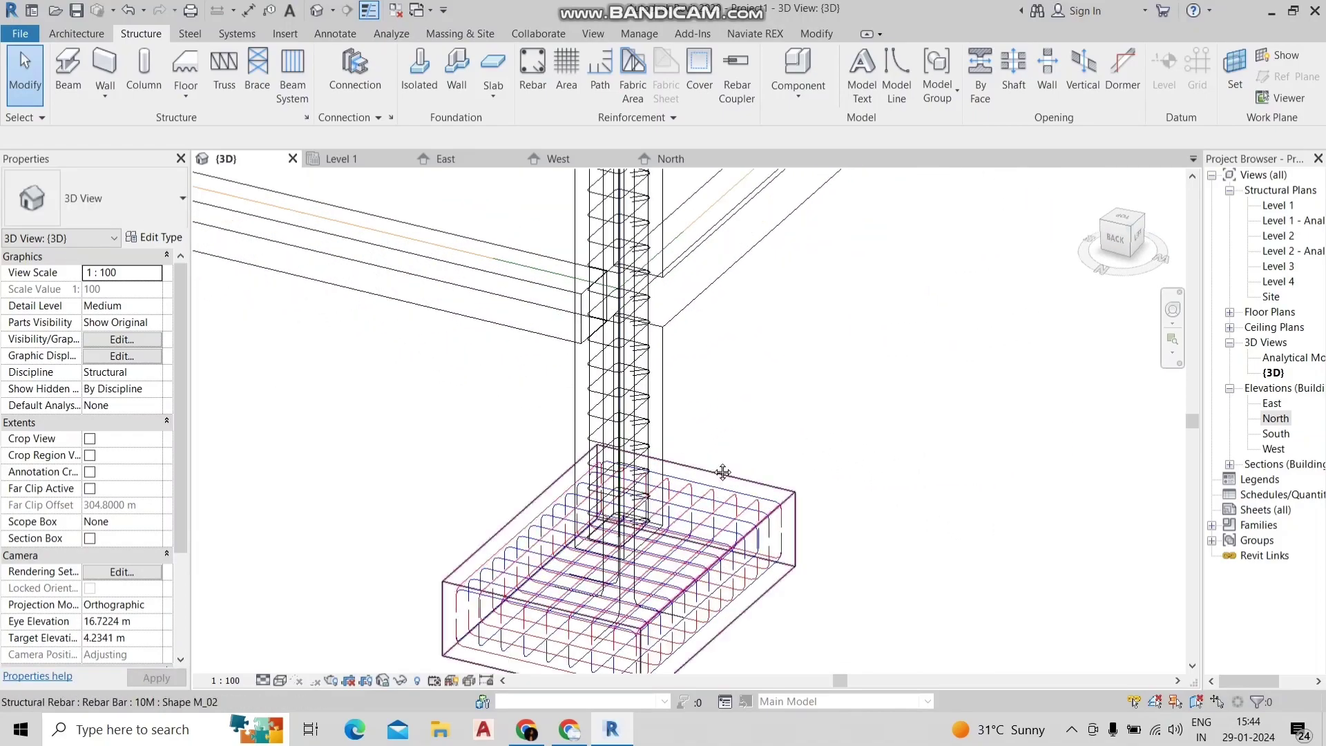
pyautogui.scroll(2, 656, 453)
pyautogui.scroll(2, 639, 456)
pyautogui.scroll(2, 640, 456)
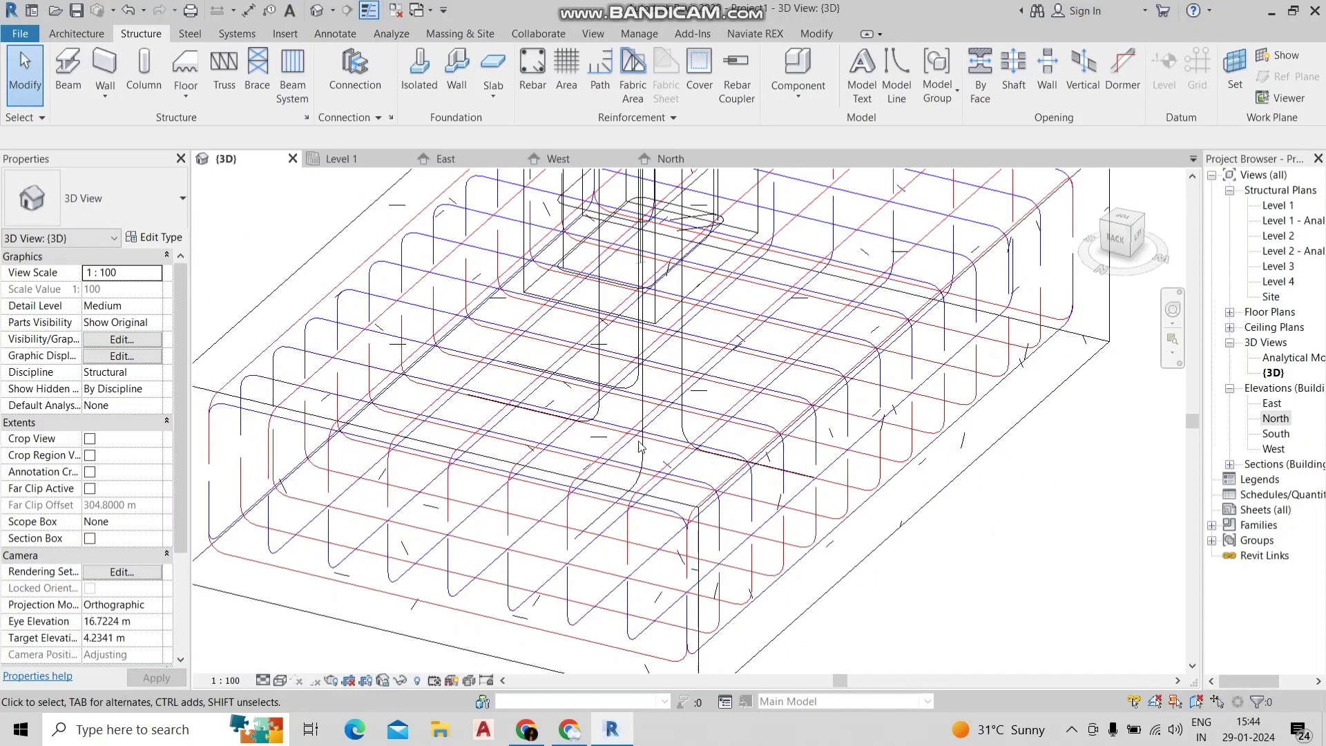
pyautogui.scroll(-3, 648, 507)
pyautogui.scroll(-3, 648, 504)
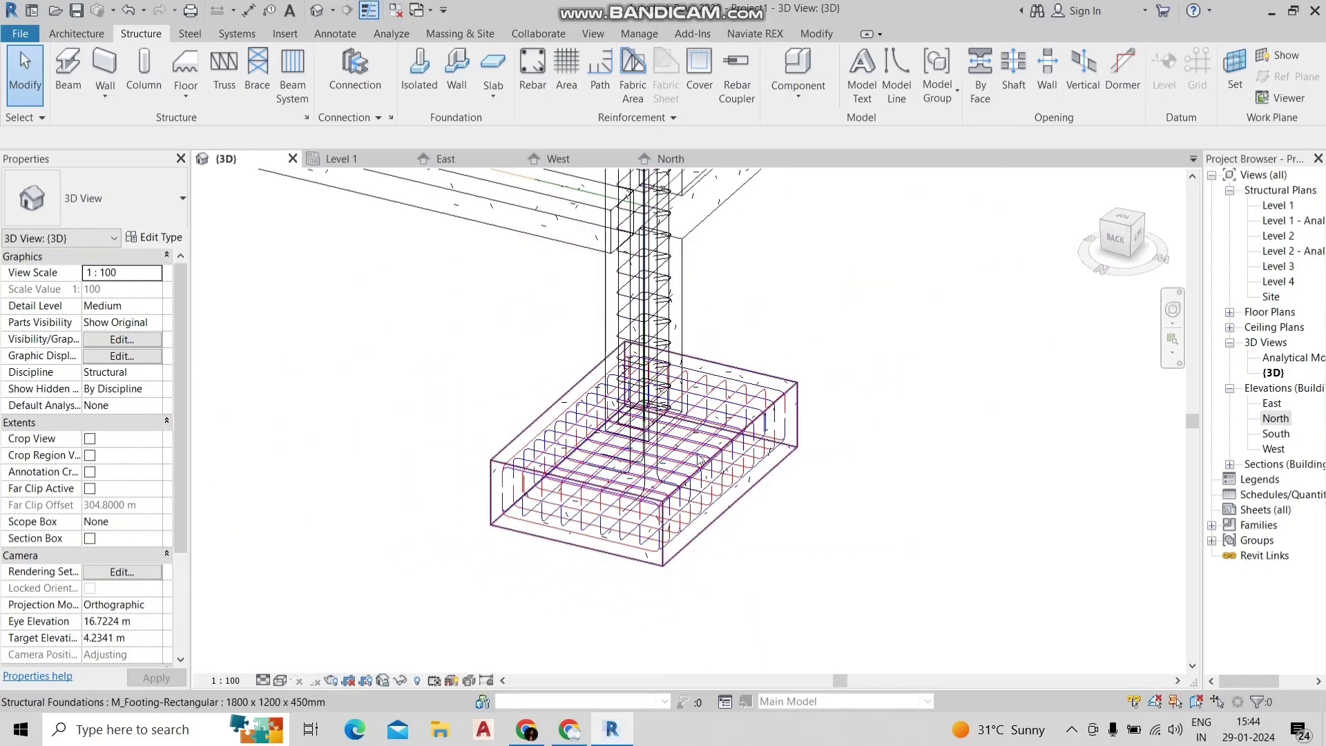
pyautogui.click(1273, 13)
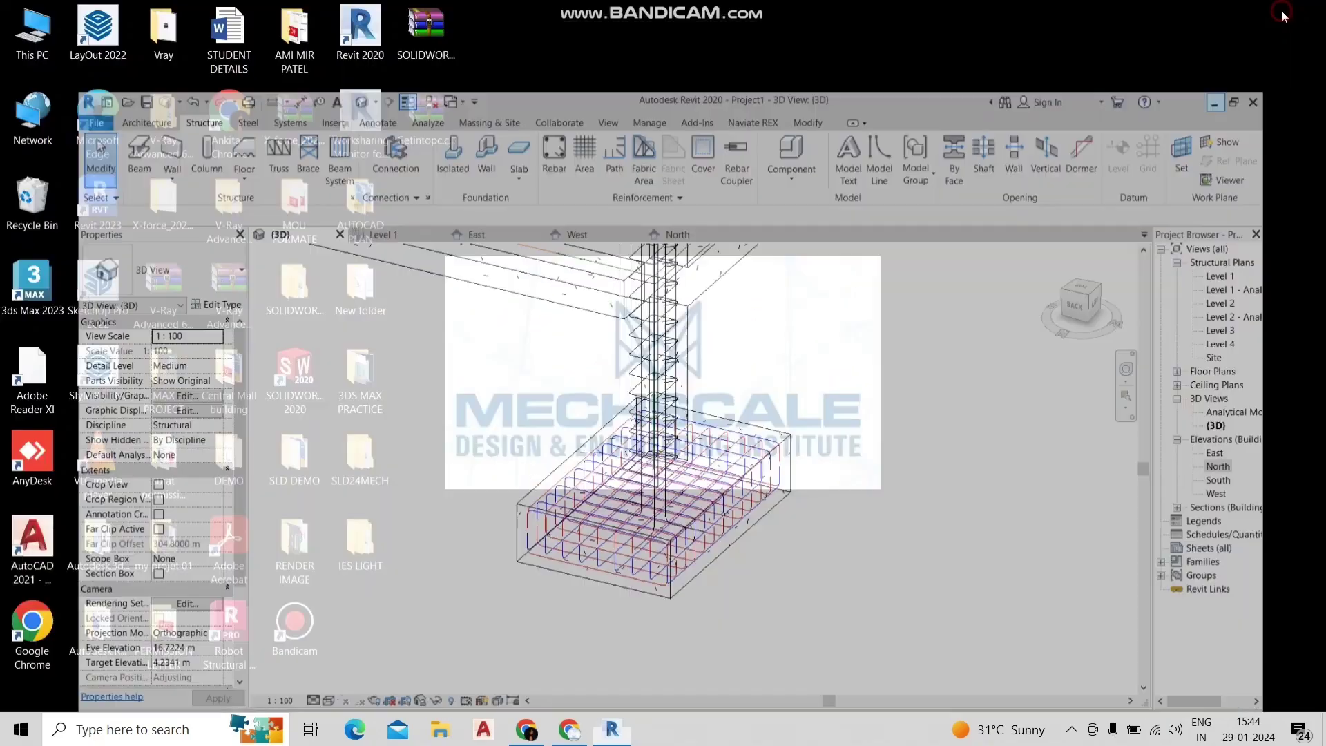